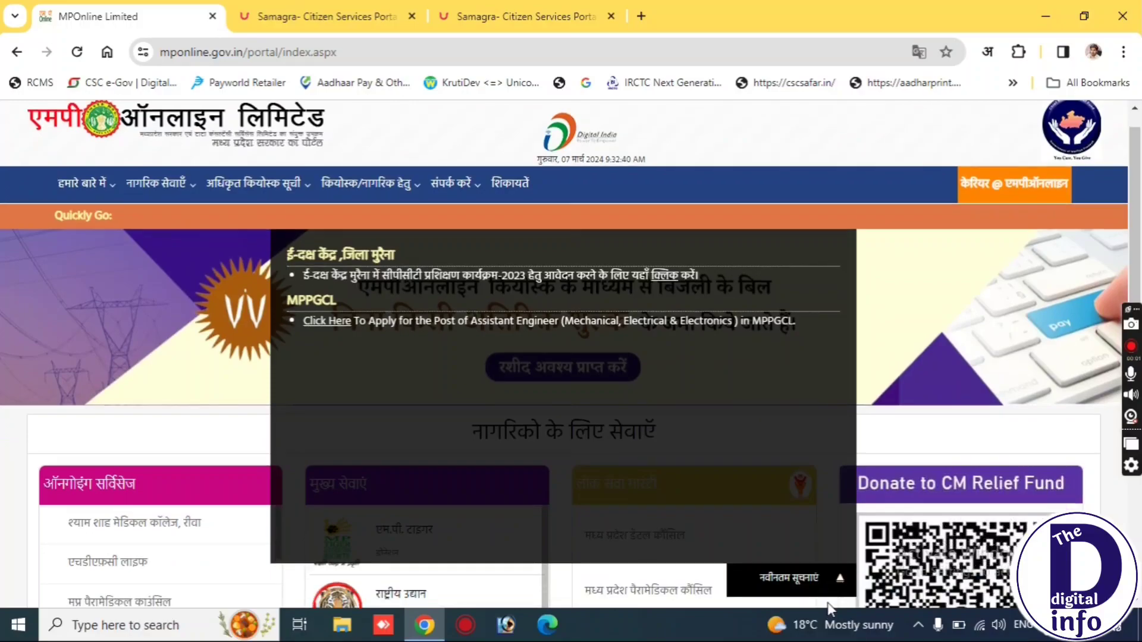
Collapse the नवीनतम सूचनाएं notices panel and go to the कियोस्क हेतु आवेदन kiosk application page.
click(785, 586)
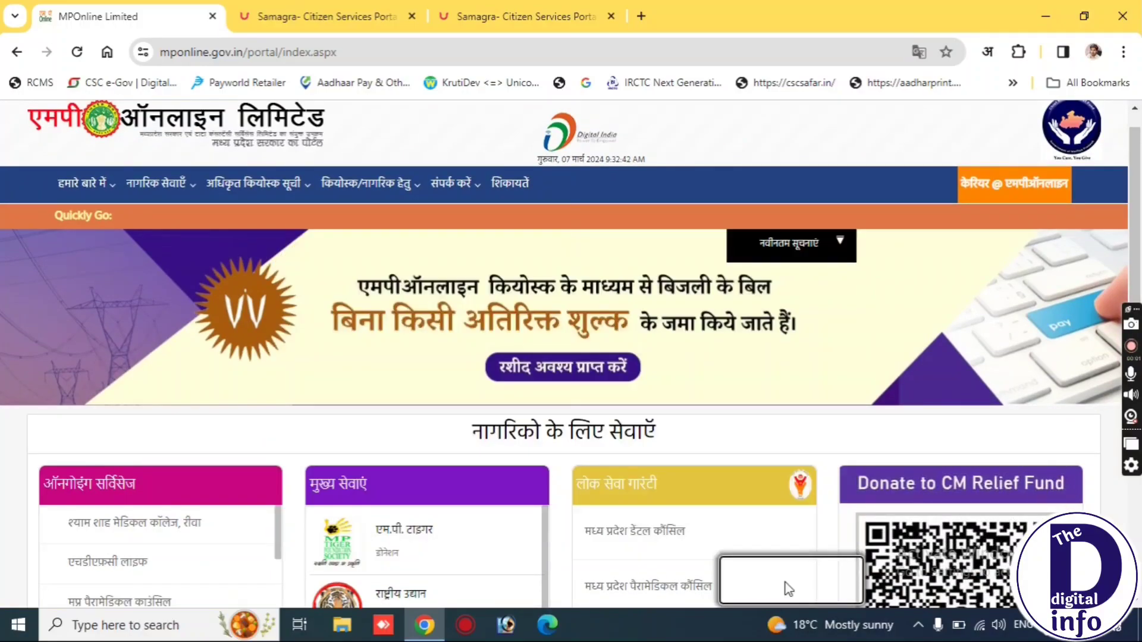
scroll(891, 151, up, 1)
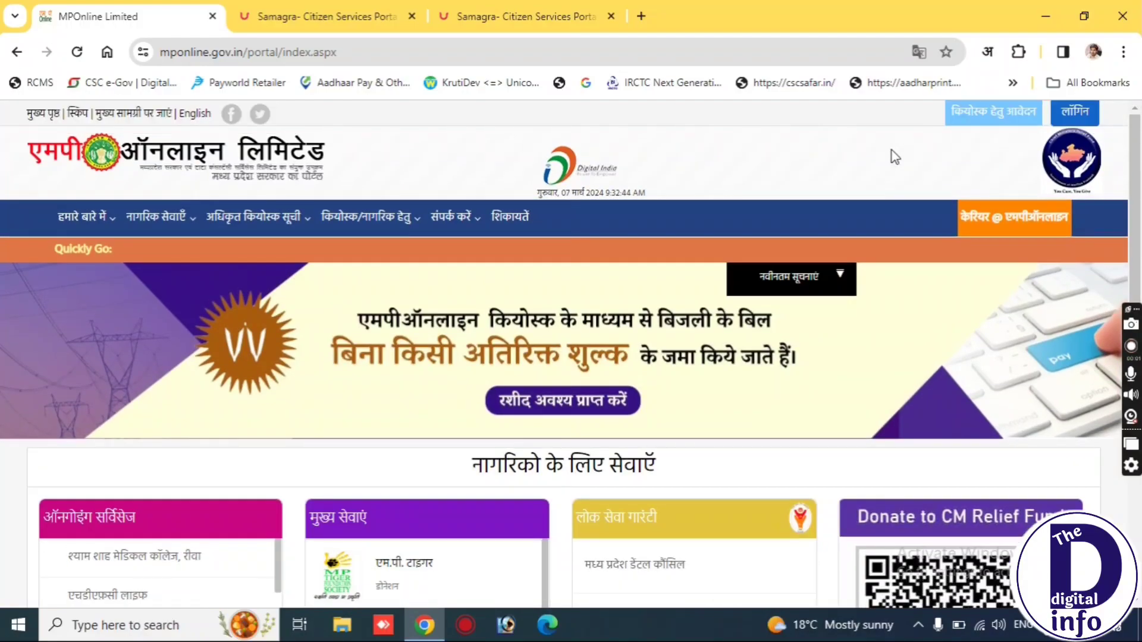
click(974, 125)
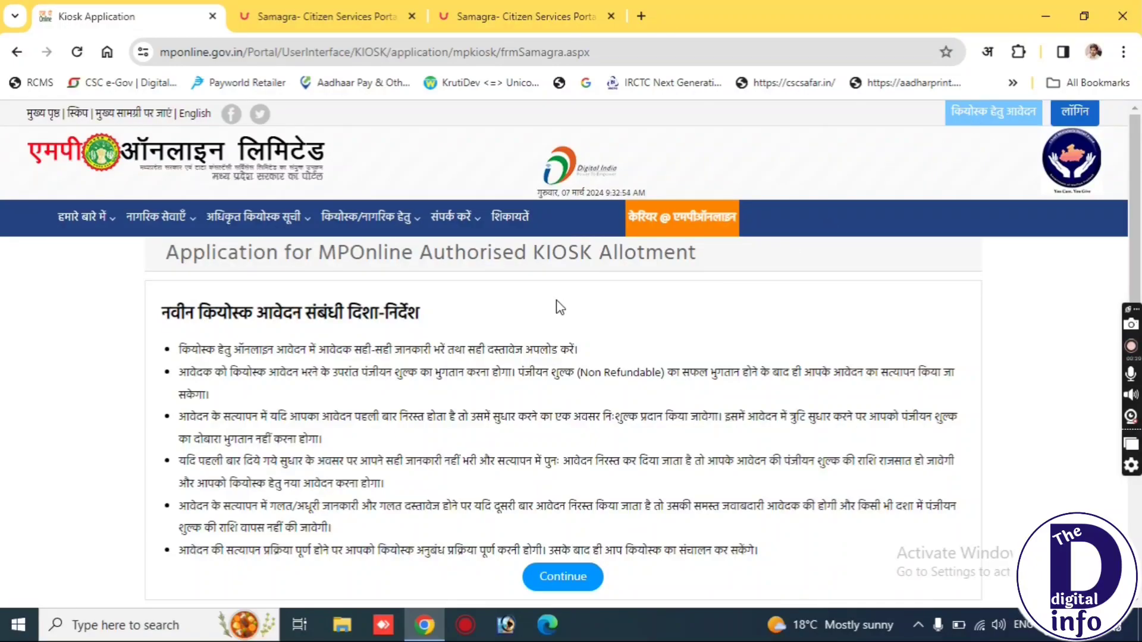
triple_click(259, 311)
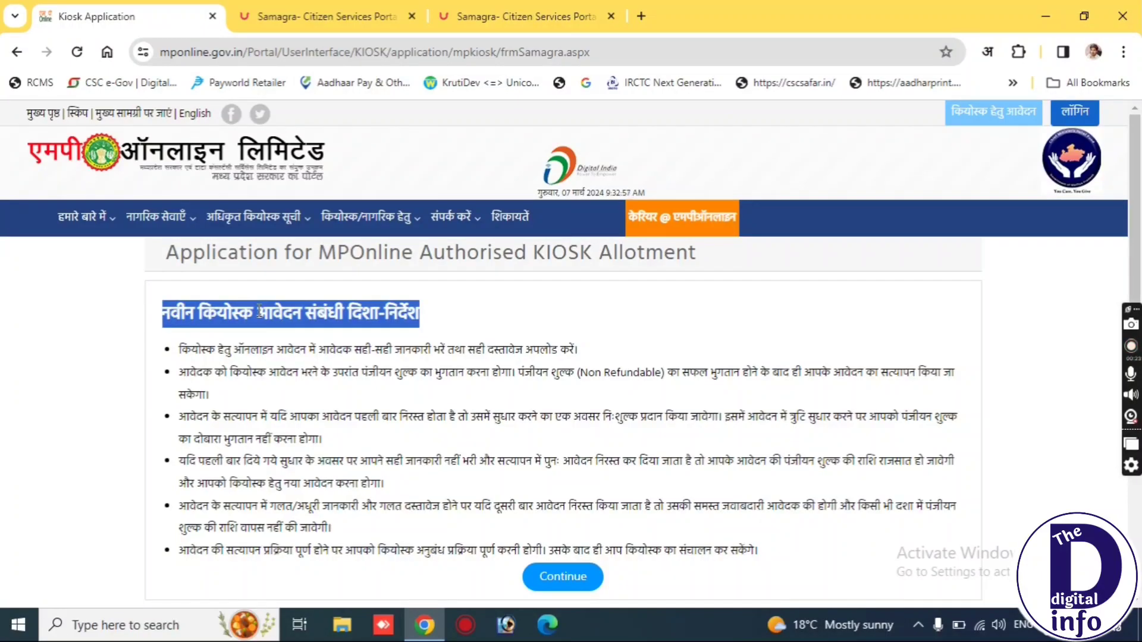
triple_click(215, 349)
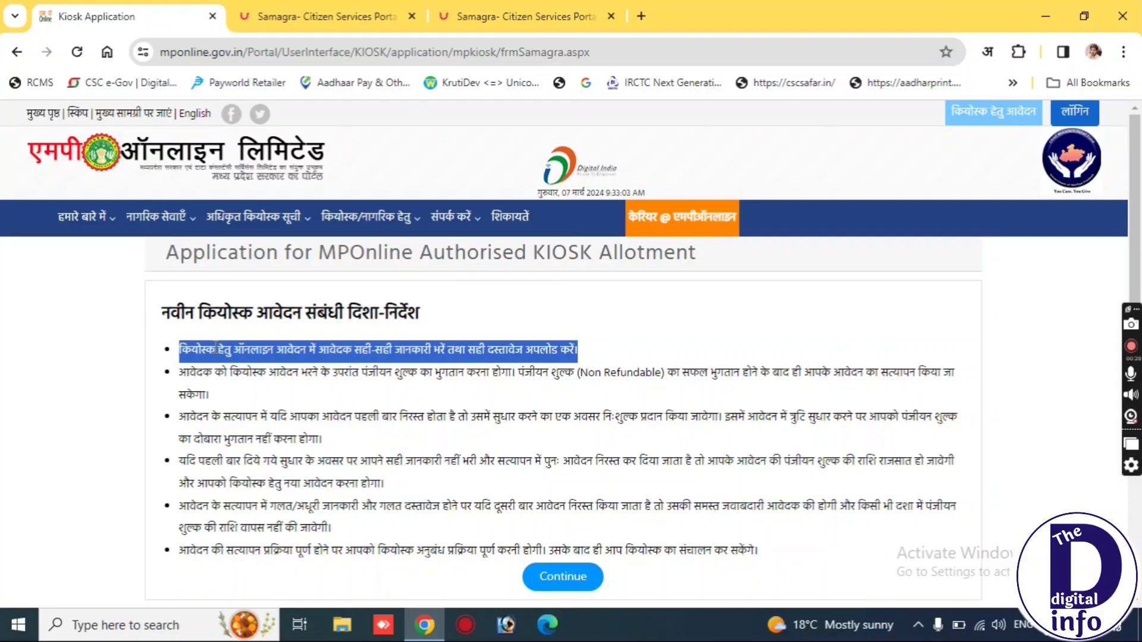
triple_click(214, 378)
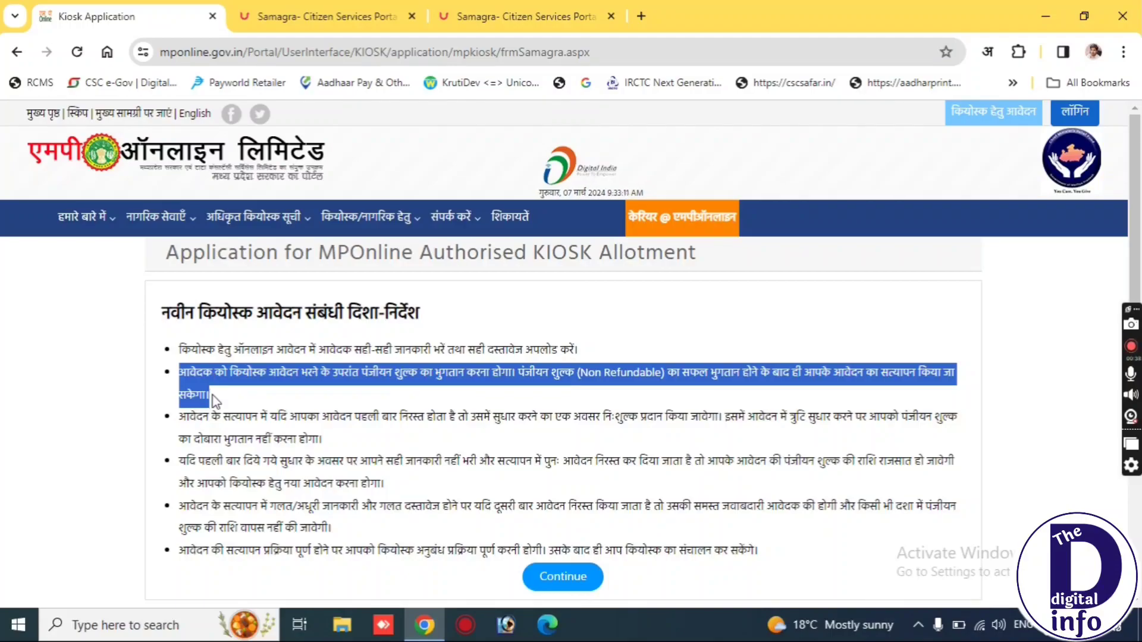
triple_click(212, 415)
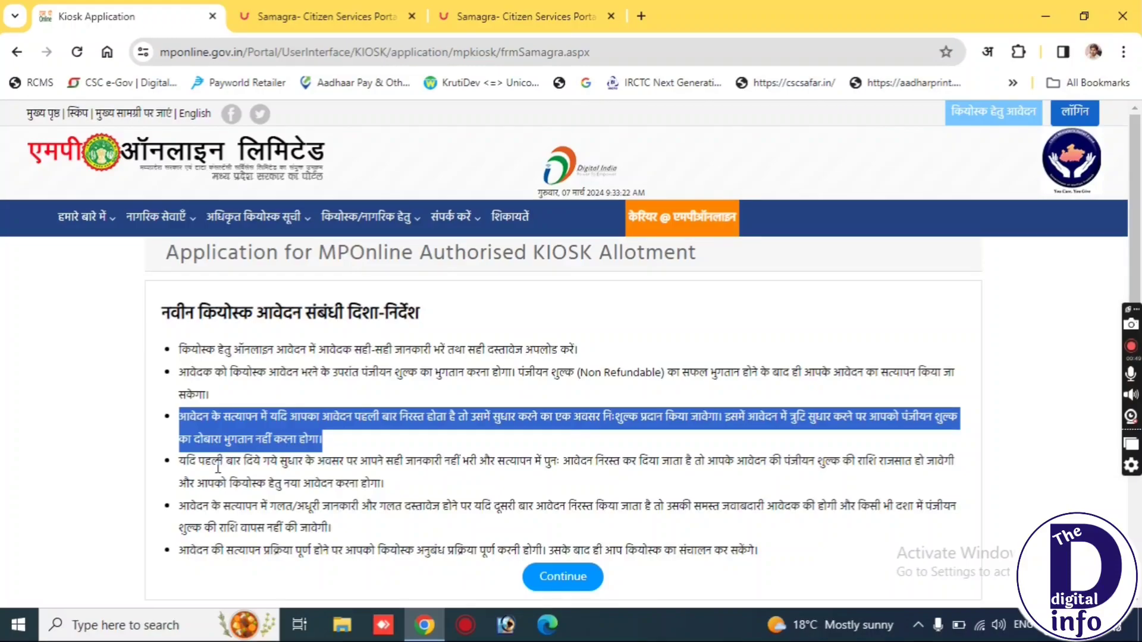
triple_click(218, 468)
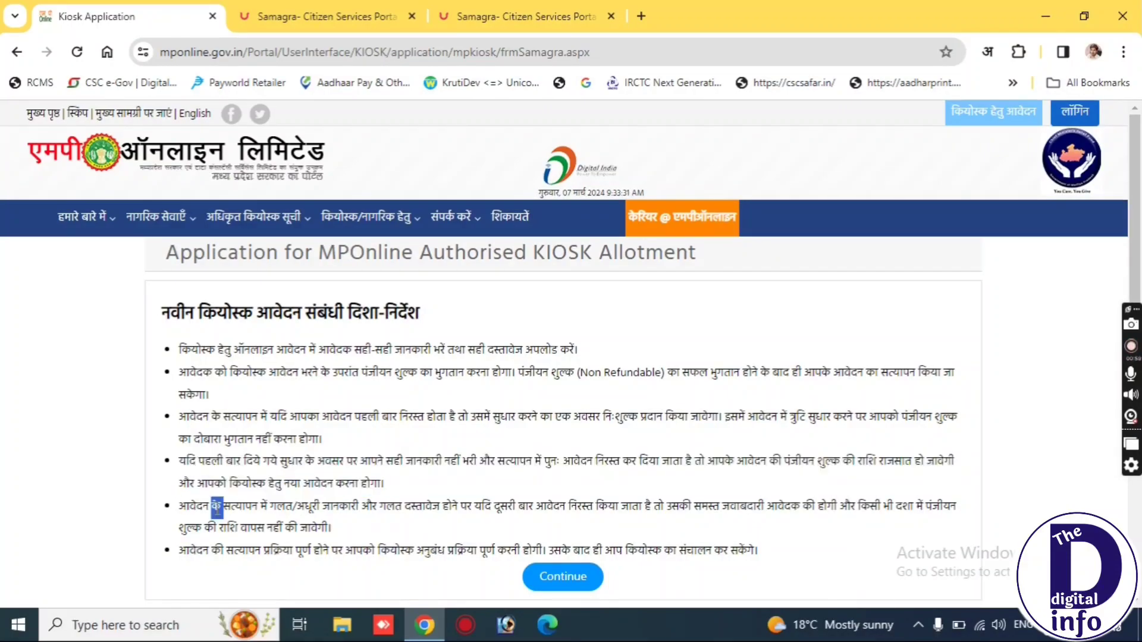
triple_click(217, 508)
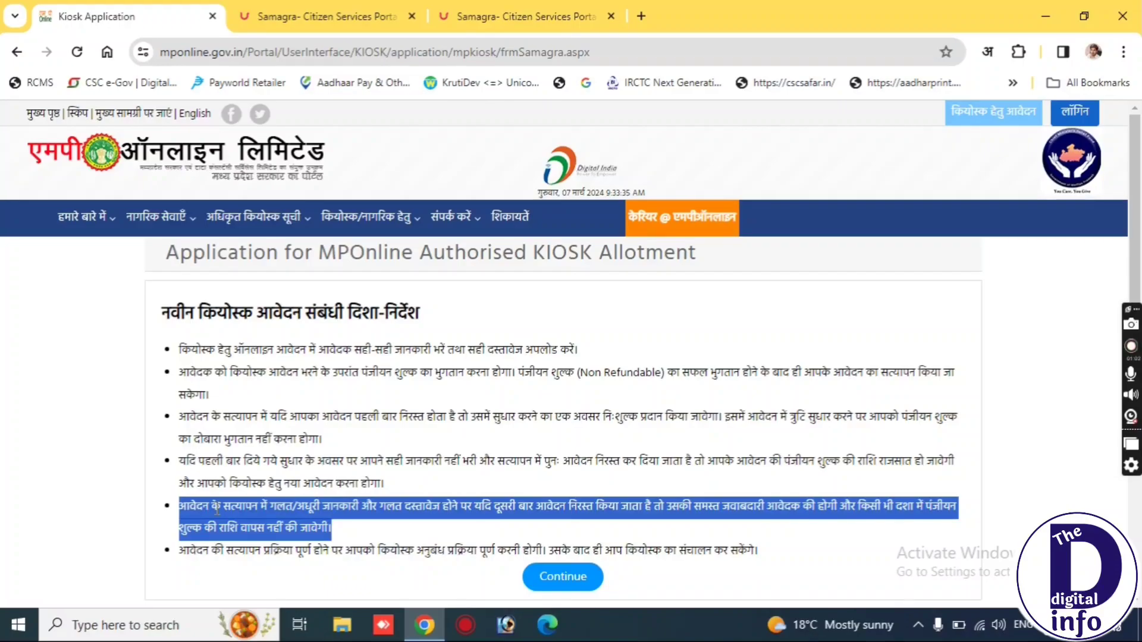
triple_click(218, 553)
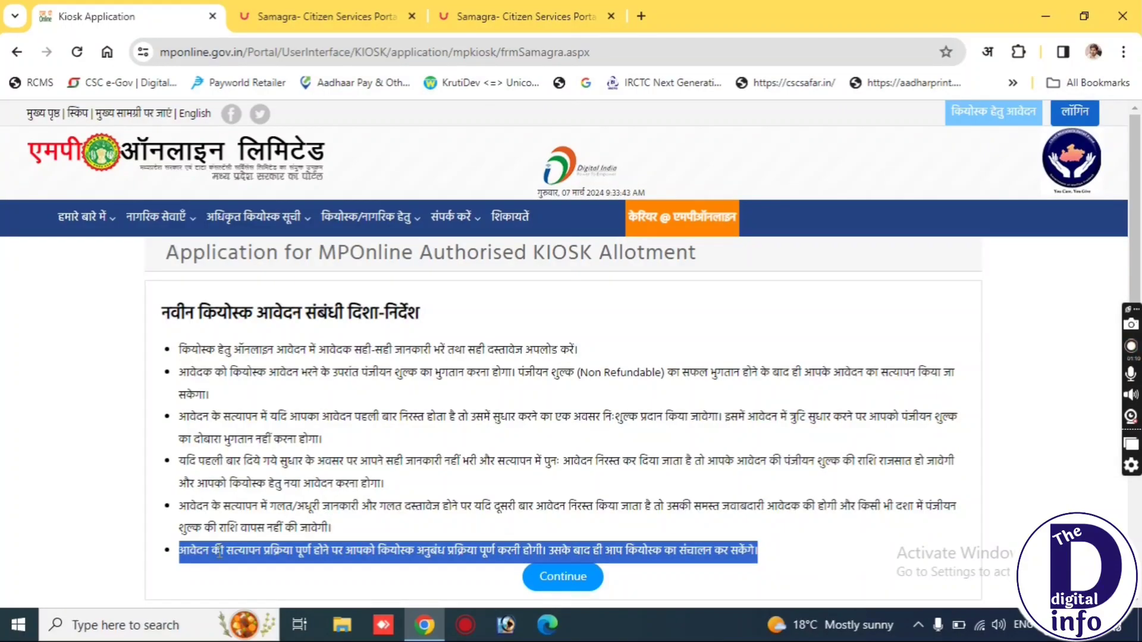
Accept the kiosk application guidelines and confirm the read-guidelines alert with OK.
click(483, 582)
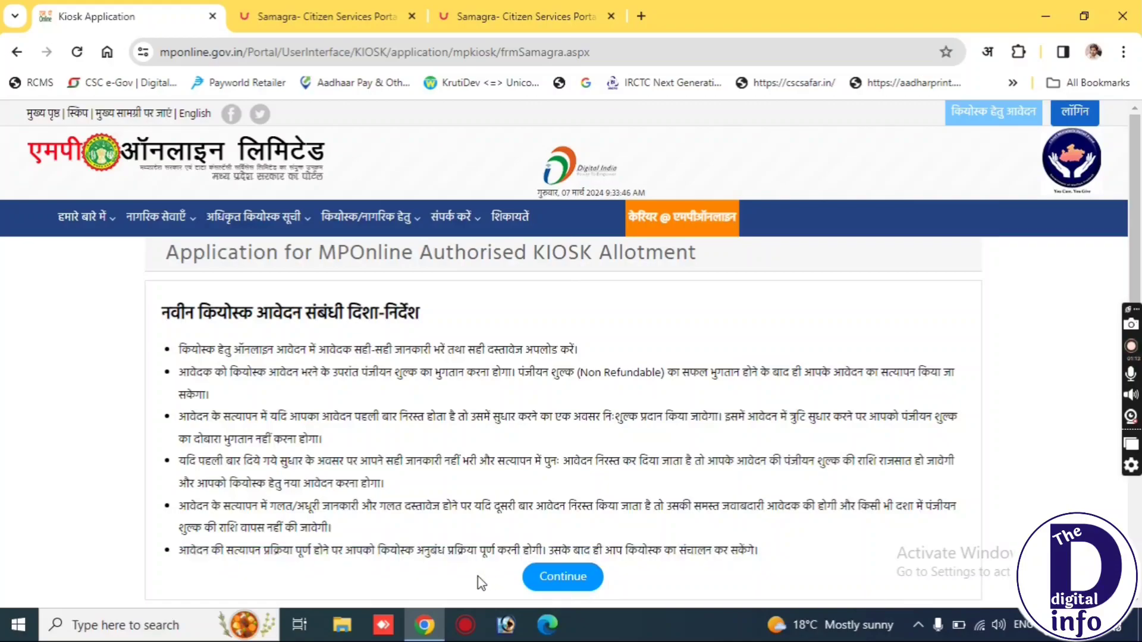
click(552, 567)
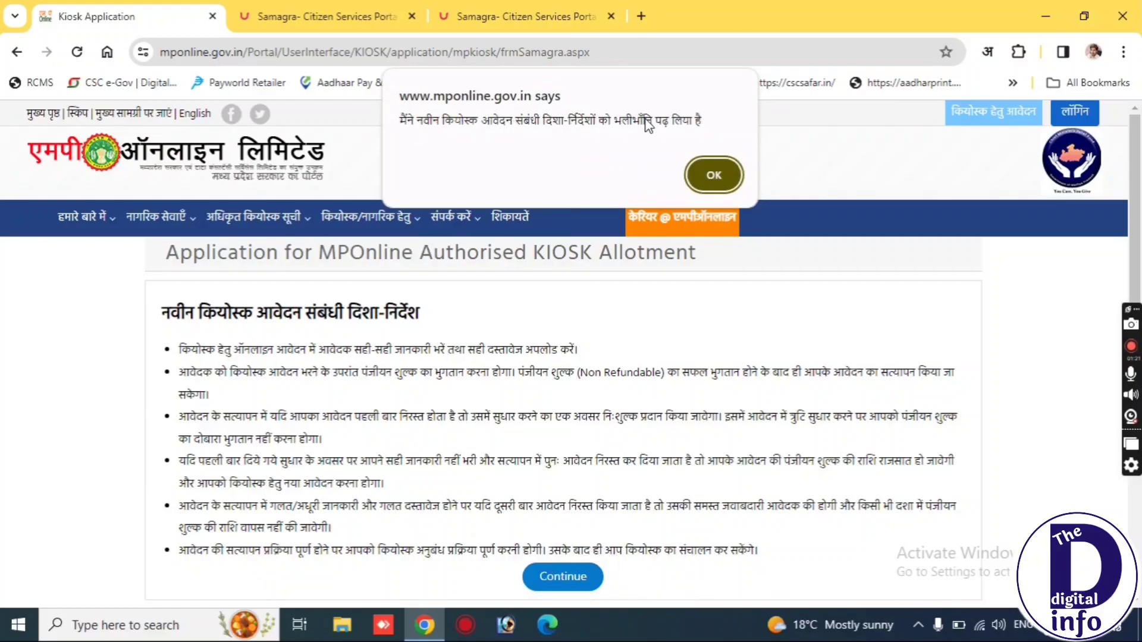
click(713, 176)
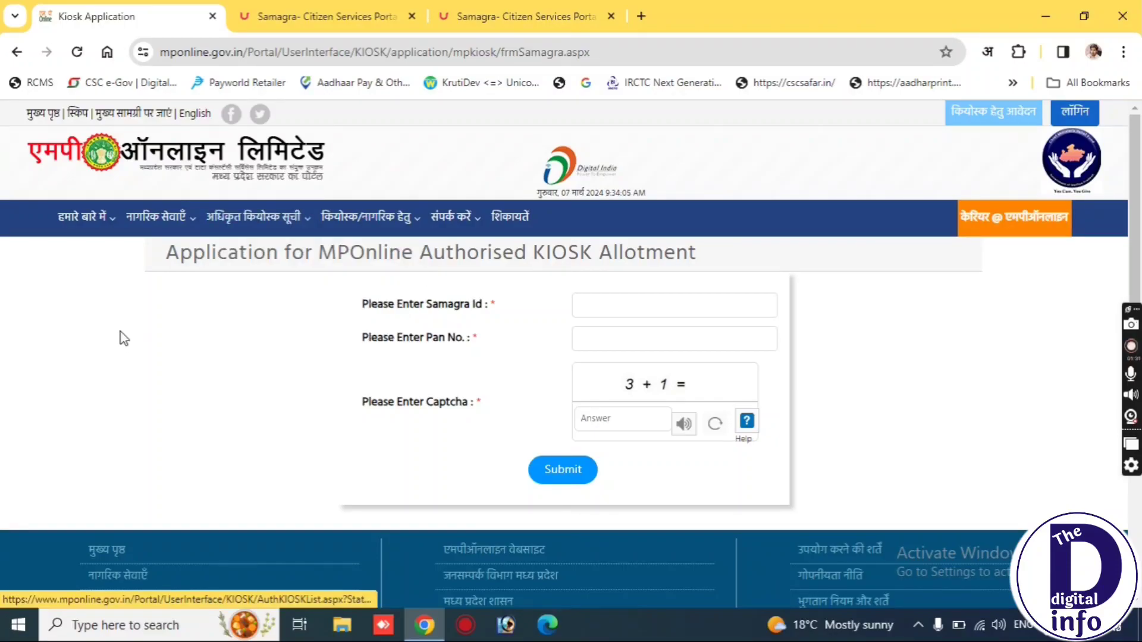
Paste the applicant's Samagra Id, enter the PAN number, answer the captcha with 4, and submit.
drag(167, 254, 735, 254)
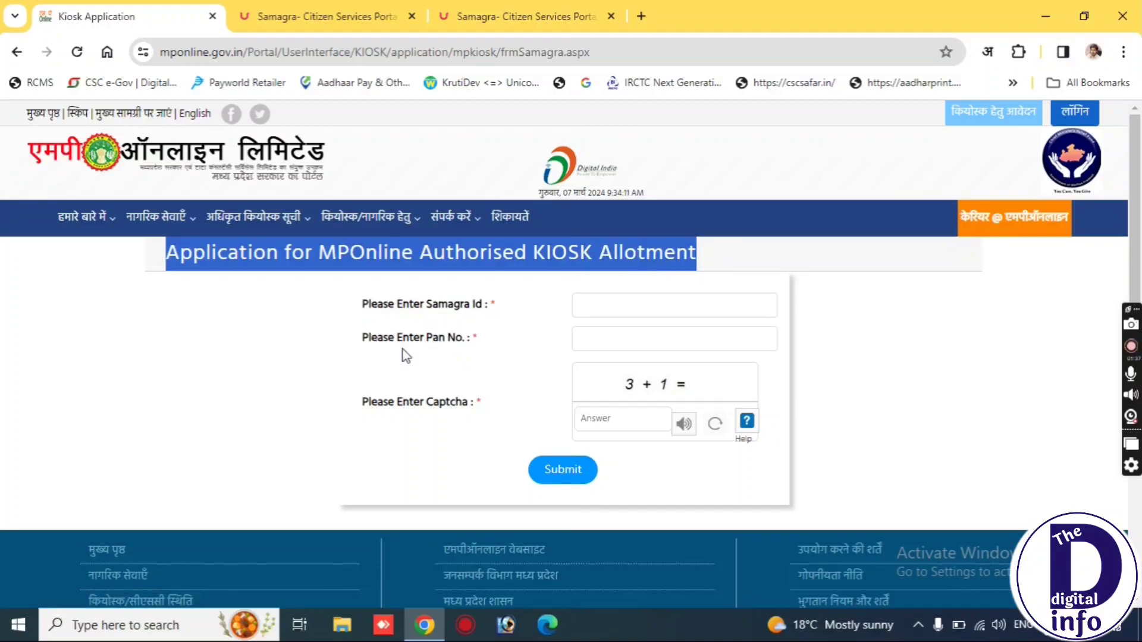
triple_click(381, 308)
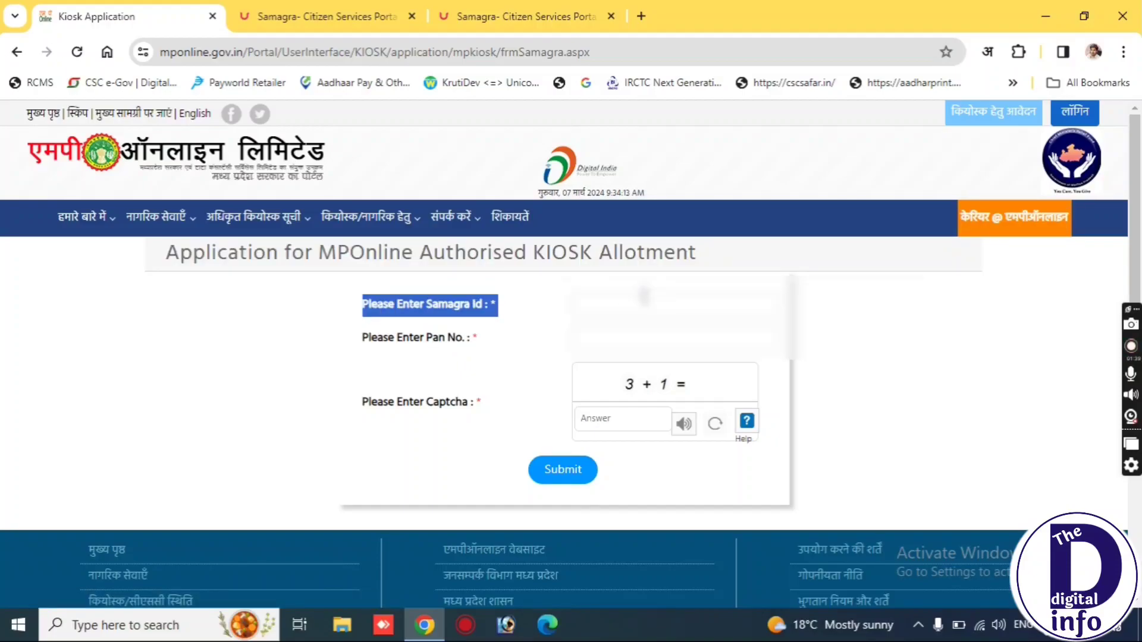
click(635, 304)
key(ctrl+v)
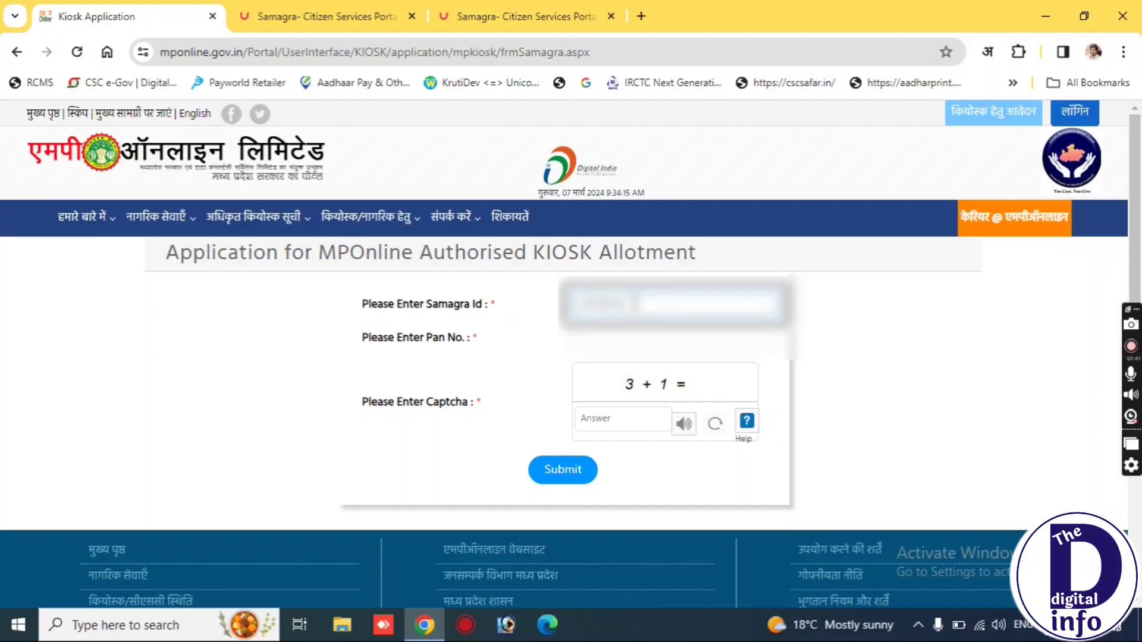
click(613, 339)
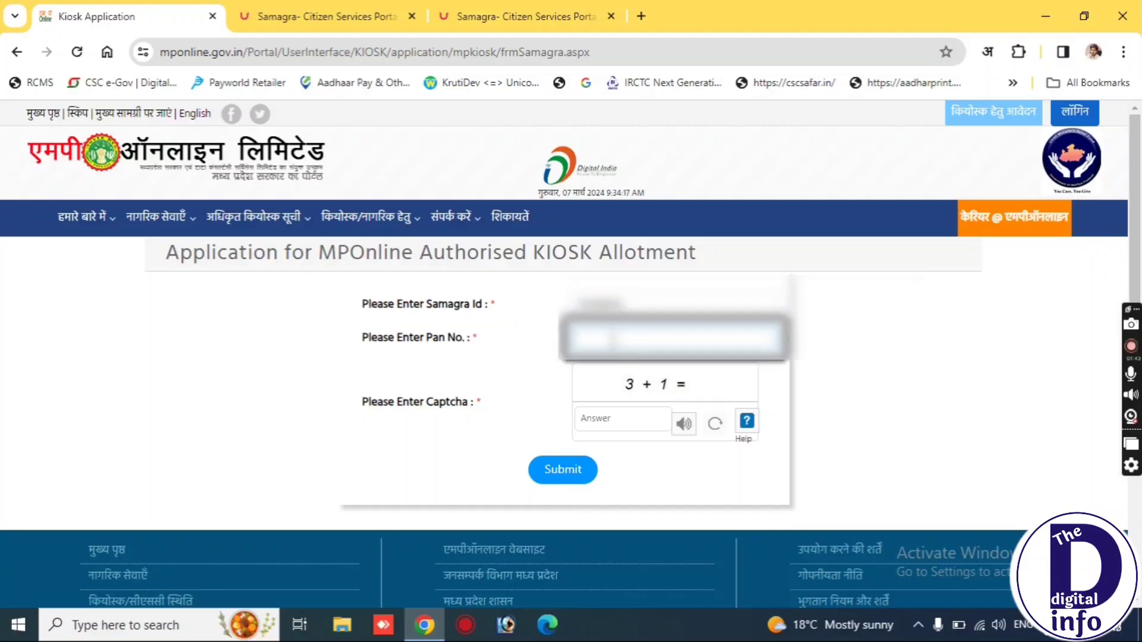
text(????)
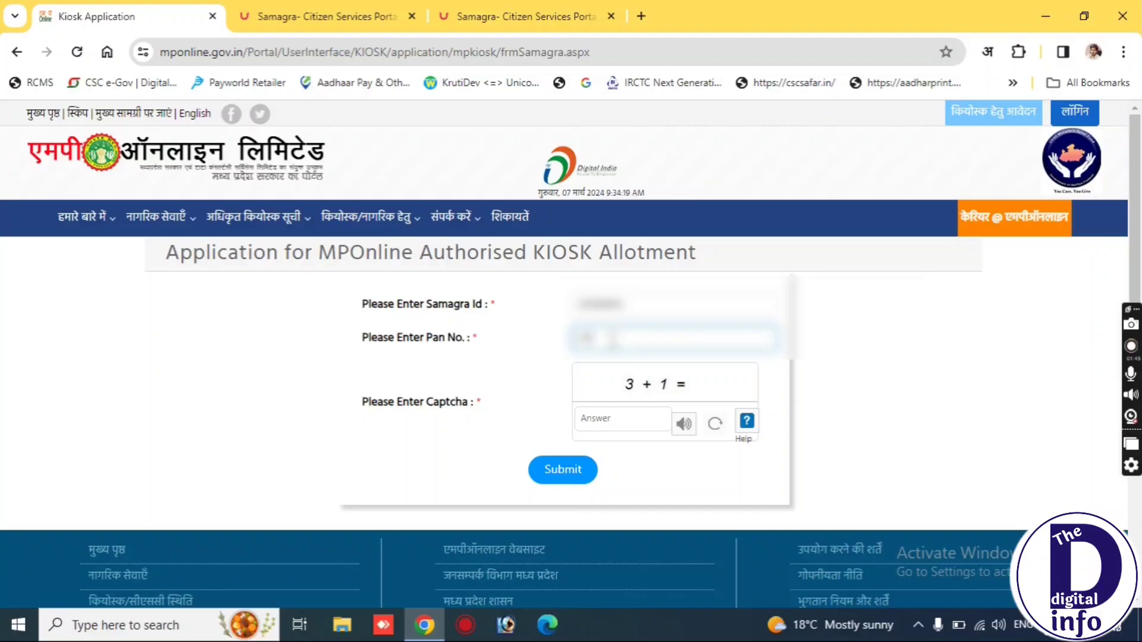
text(??????)
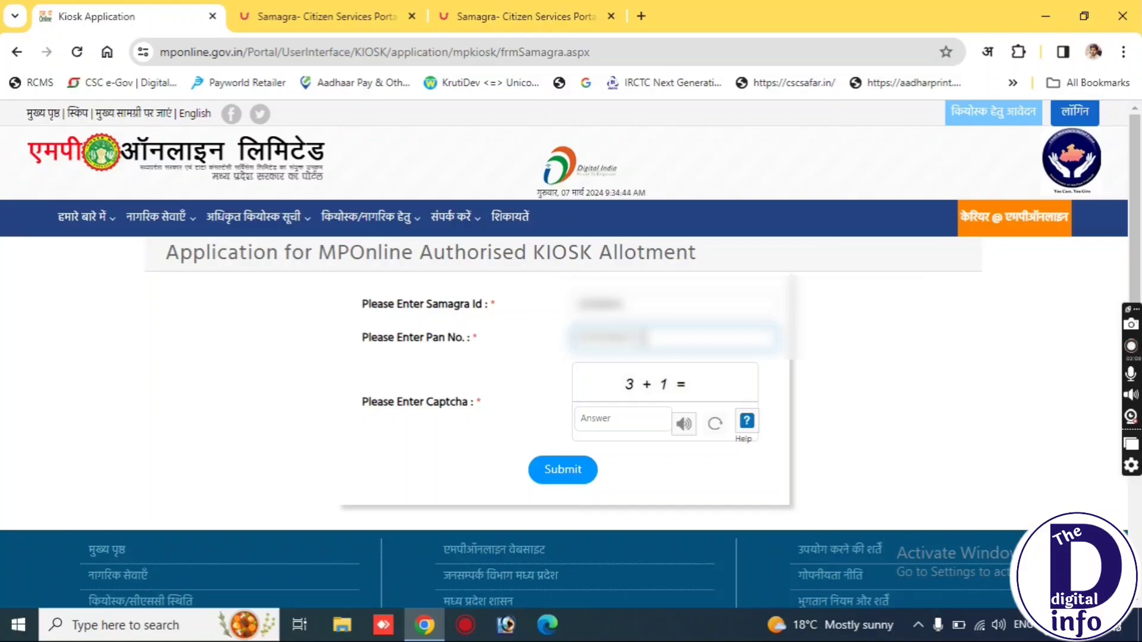
click(610, 416)
text(4)
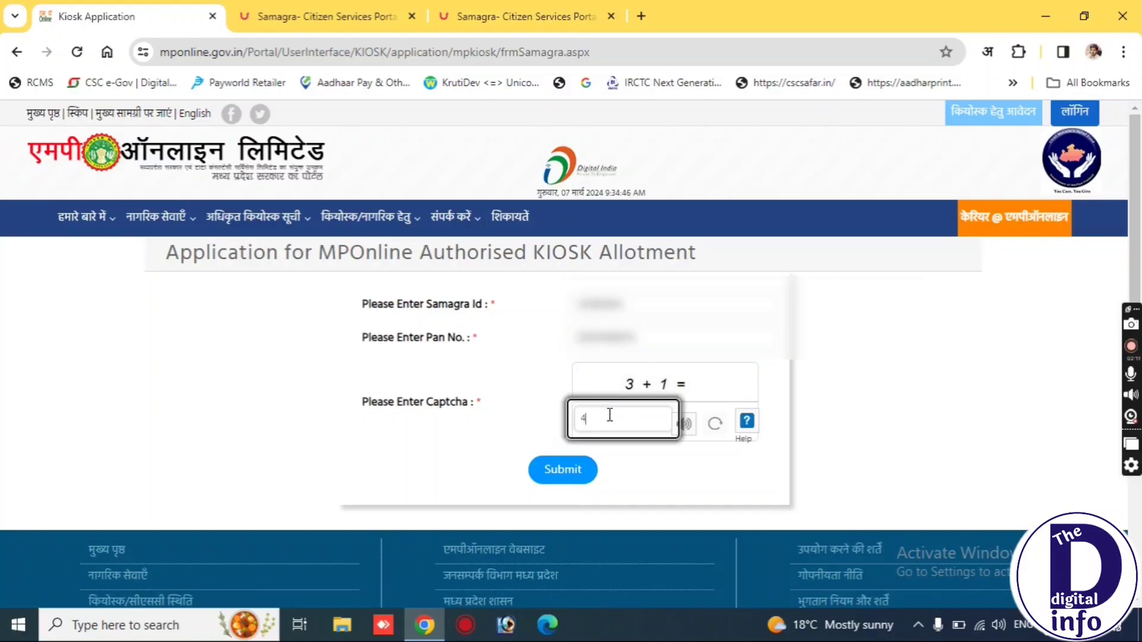
click(568, 465)
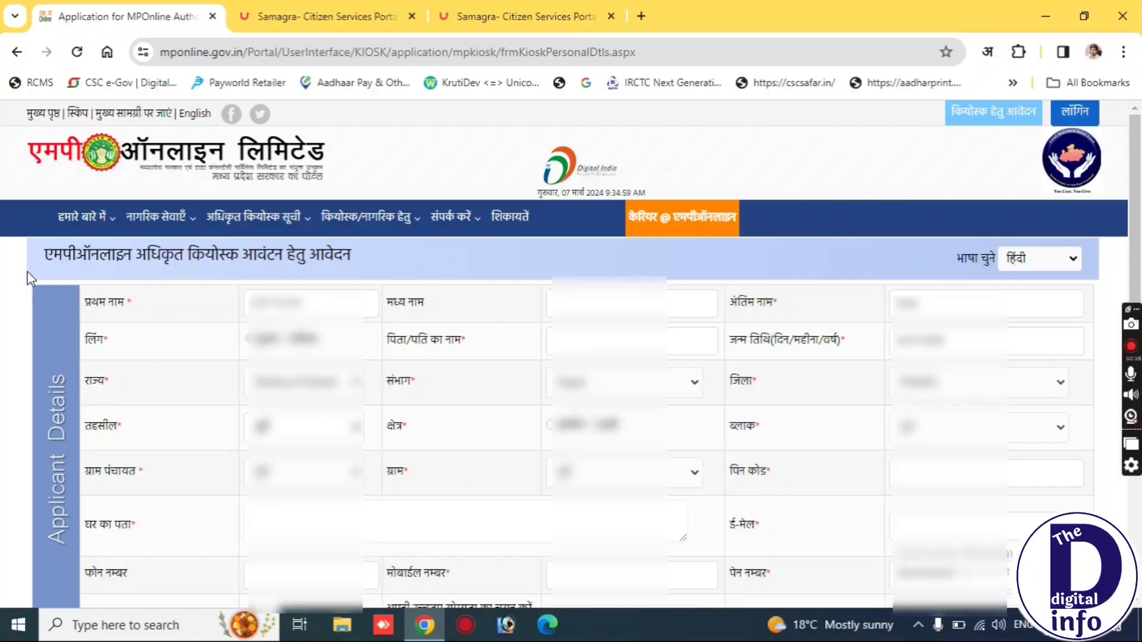
Let the prefilled applicant form load and keep हिंदी in the भाषा चुने dropdown.
drag(38, 255, 356, 268)
click(364, 261)
drag(43, 255, 348, 268)
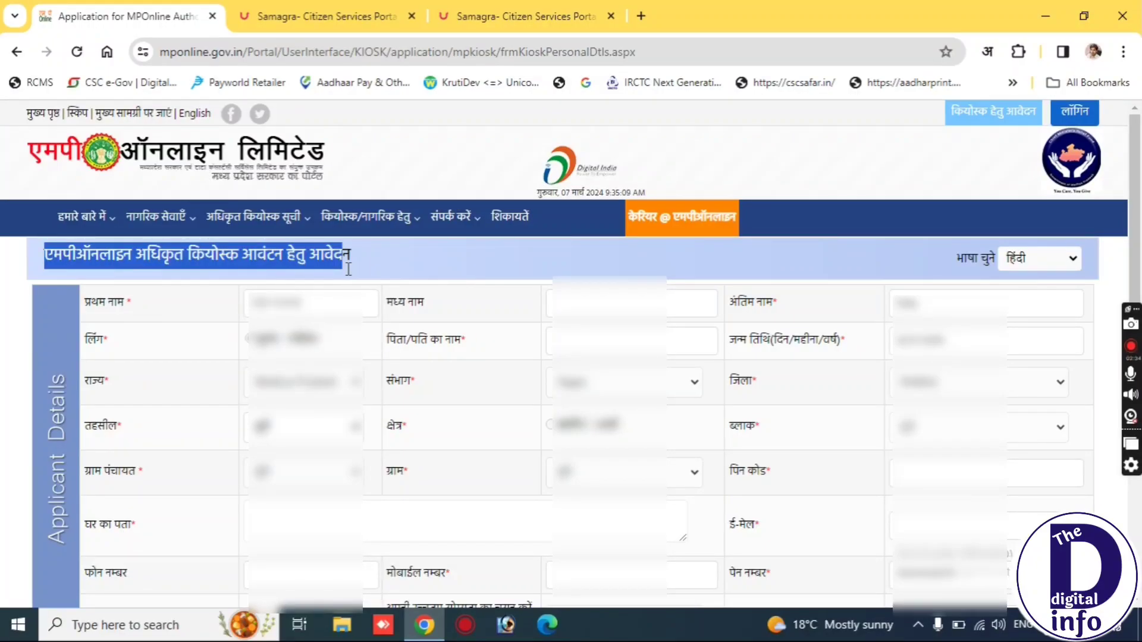
drag(348, 269, 351, 254)
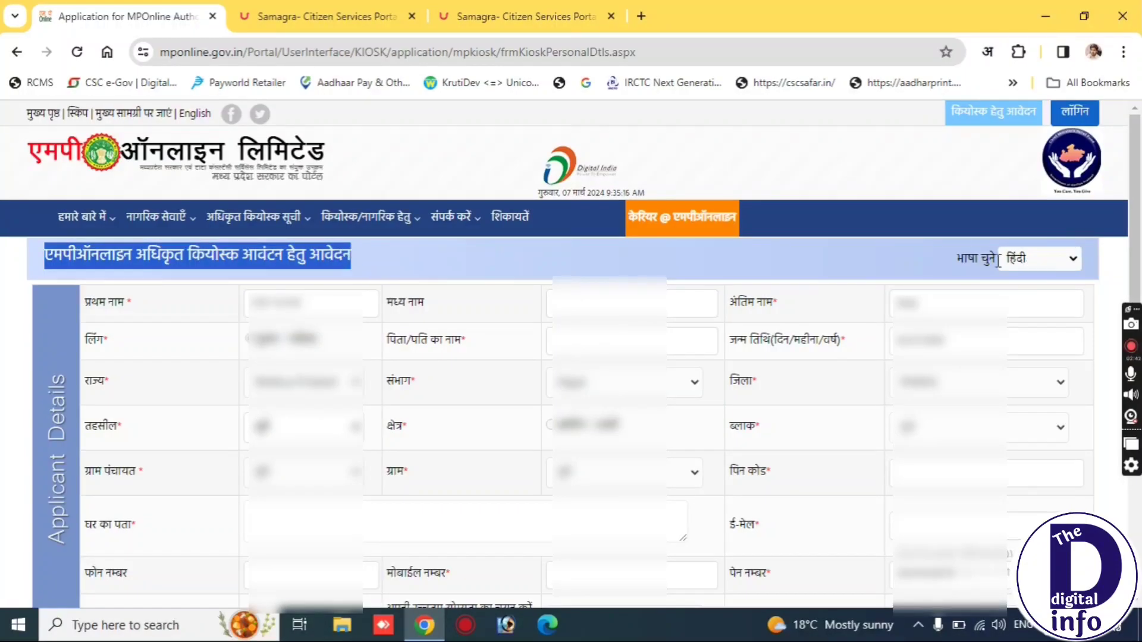
triple_click(978, 261)
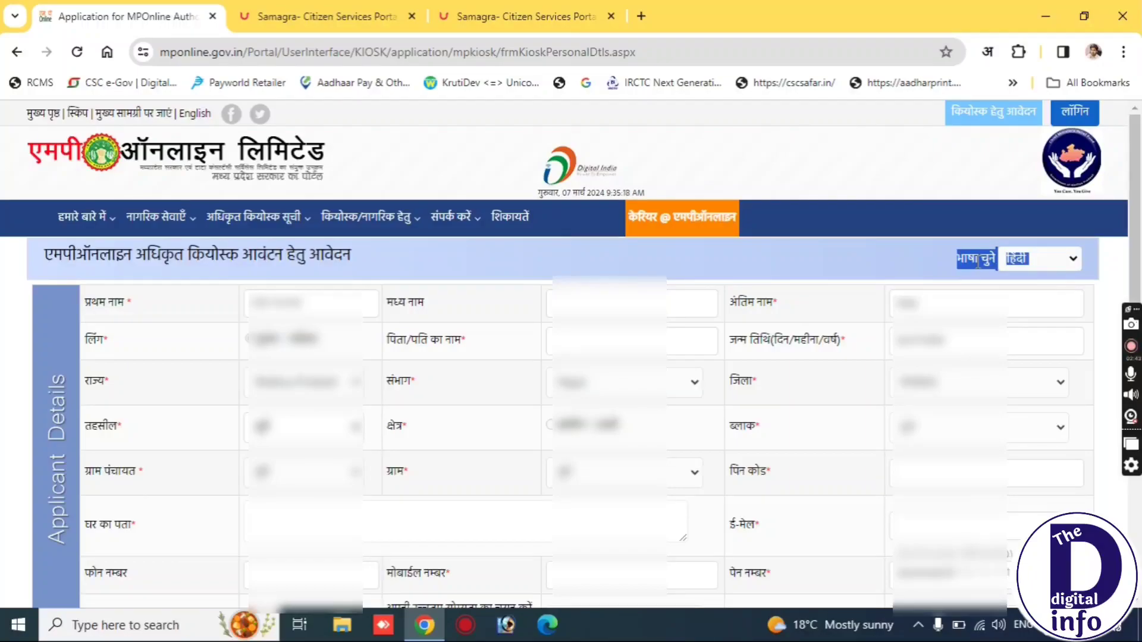
click(1035, 255)
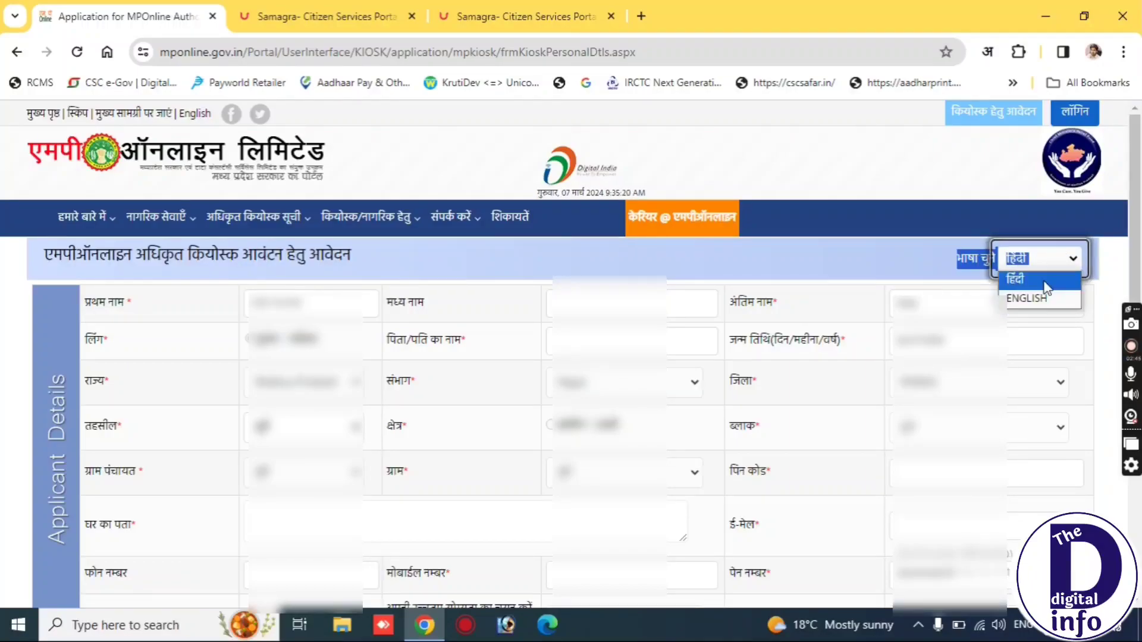
click(931, 258)
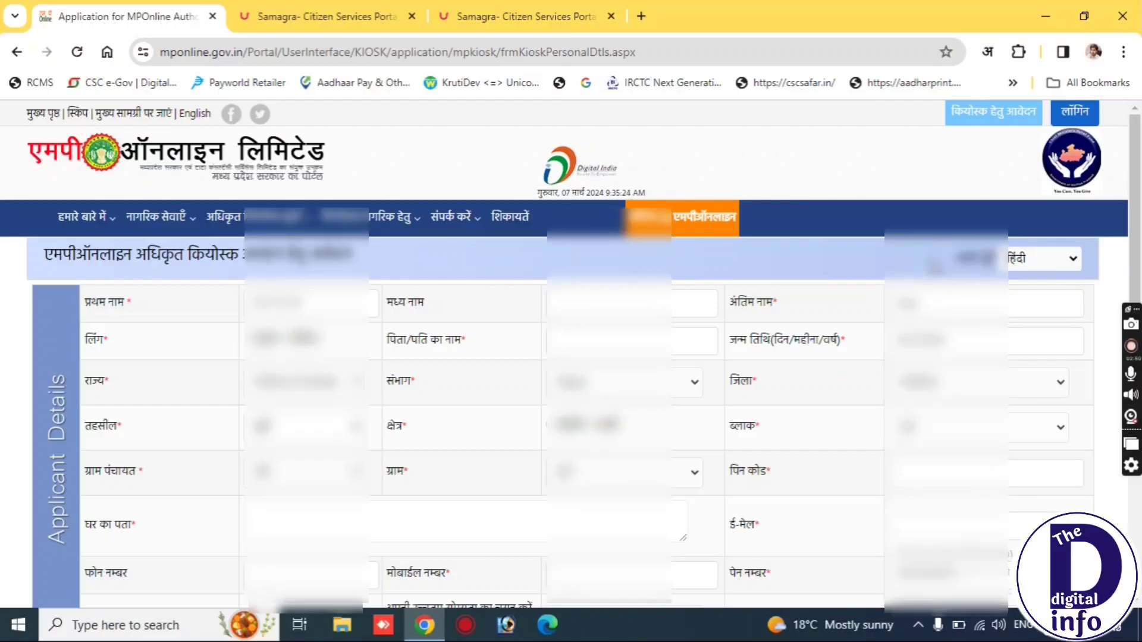
Review the prefilled name and gender, and enter the father's or husband's name.
scroll(932, 262, down, 1)
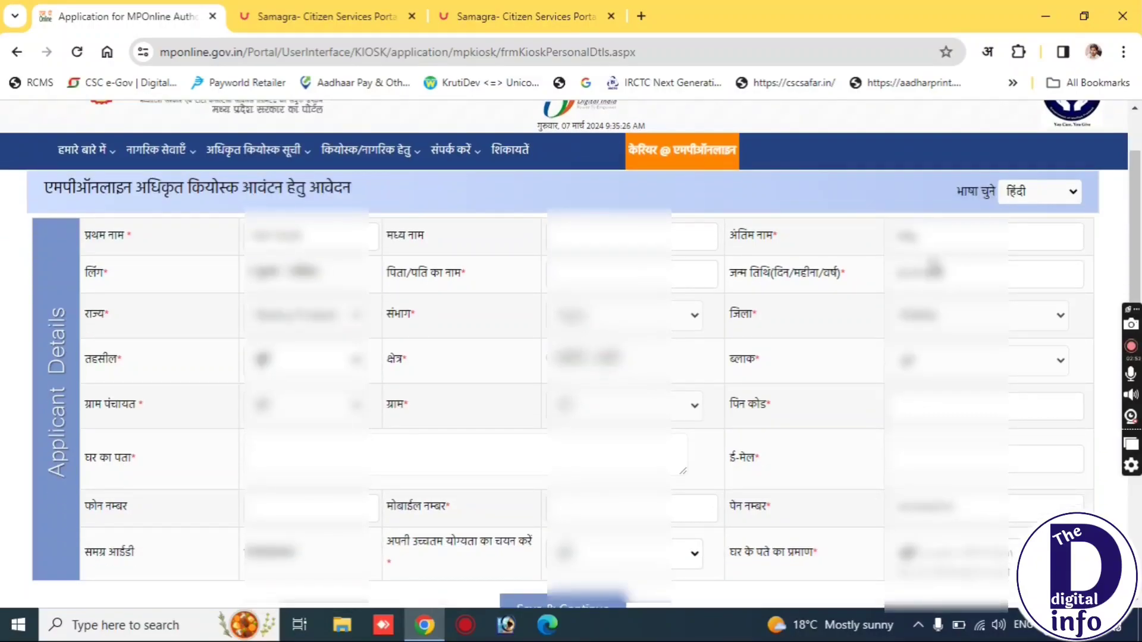
double_click(105, 250)
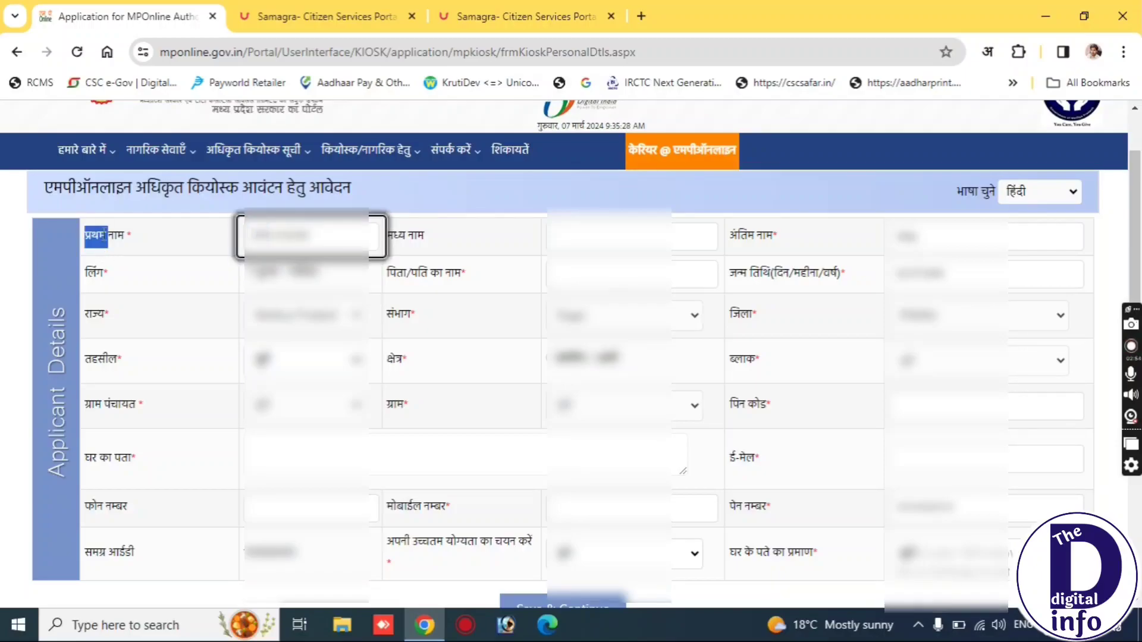
drag(105, 234, 222, 235)
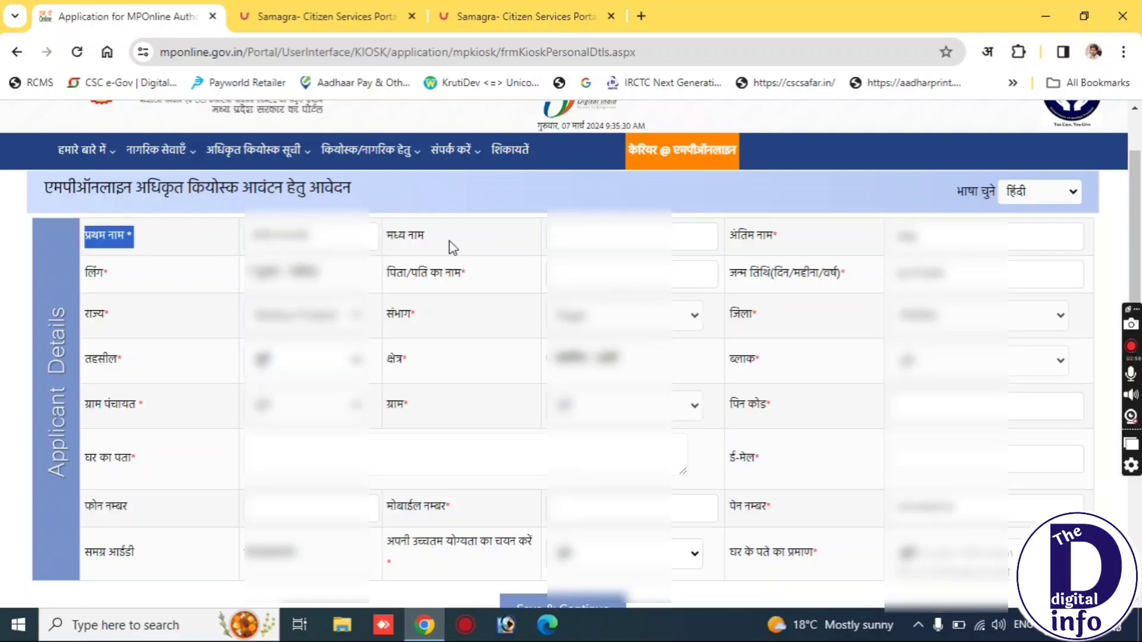
triple_click(754, 235)
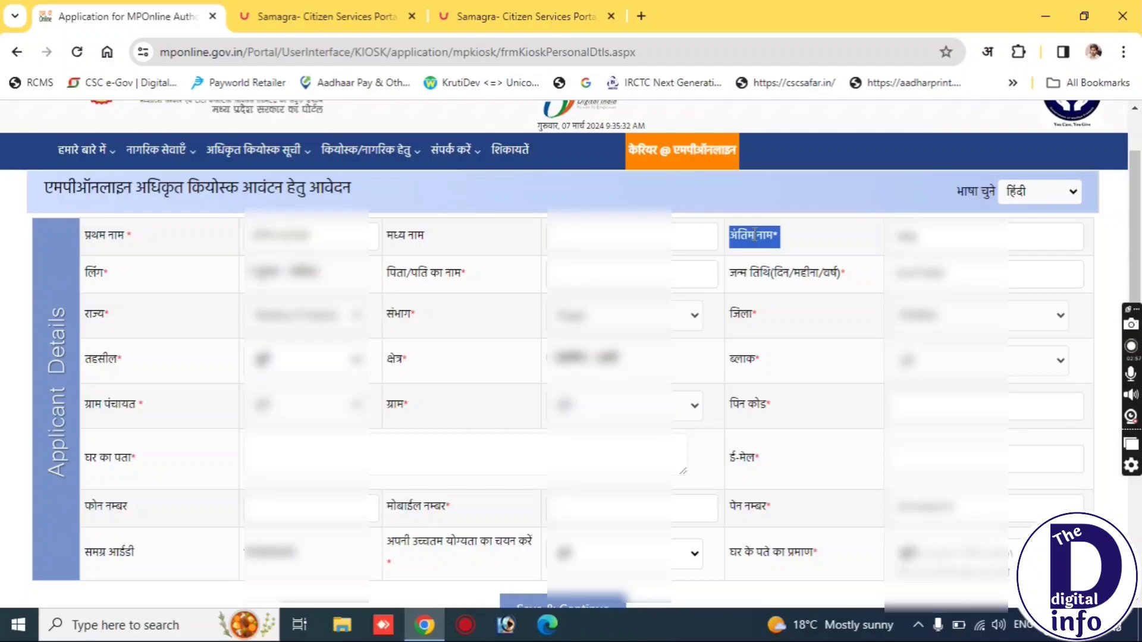
click(89, 266)
triple_click(90, 266)
click(428, 274)
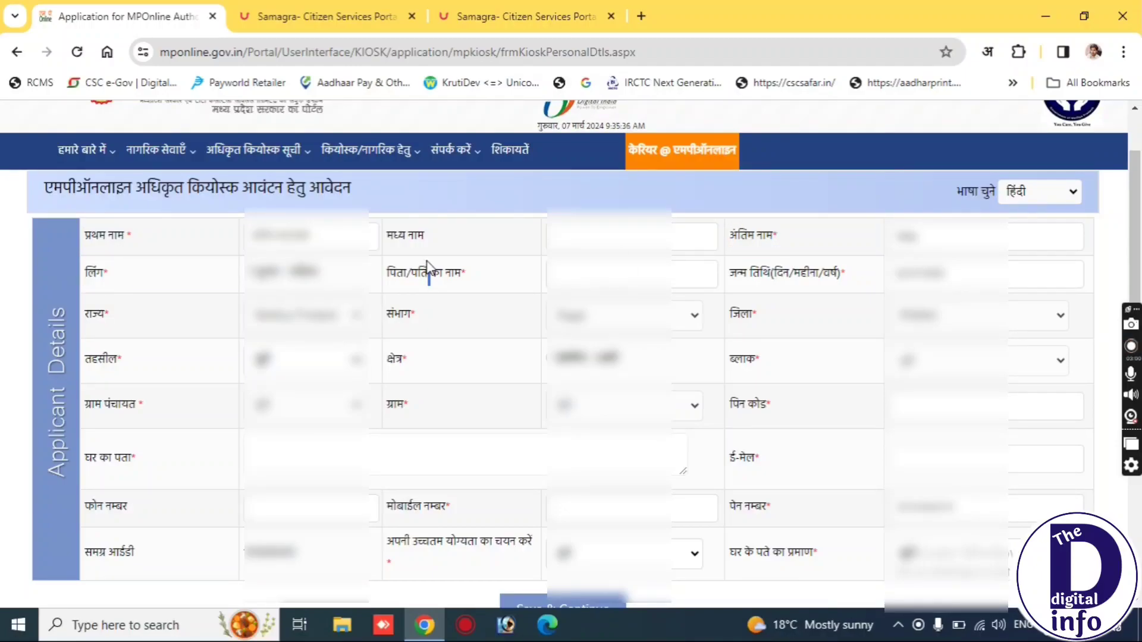
triple_click(428, 272)
click(595, 272)
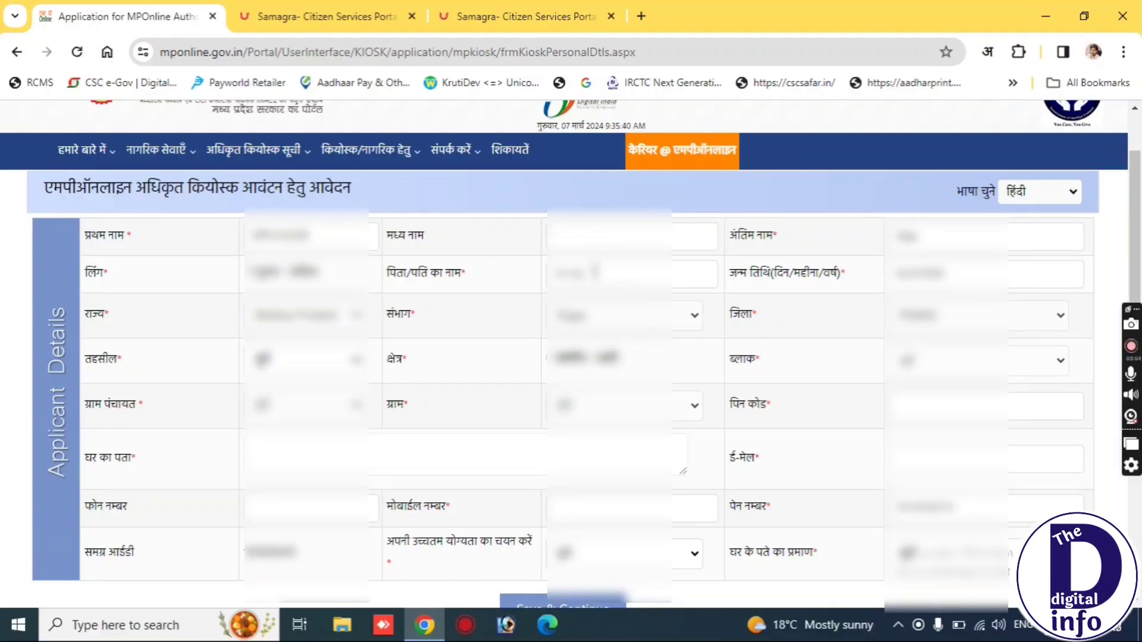
text(kumar)
key(ctrl+0)
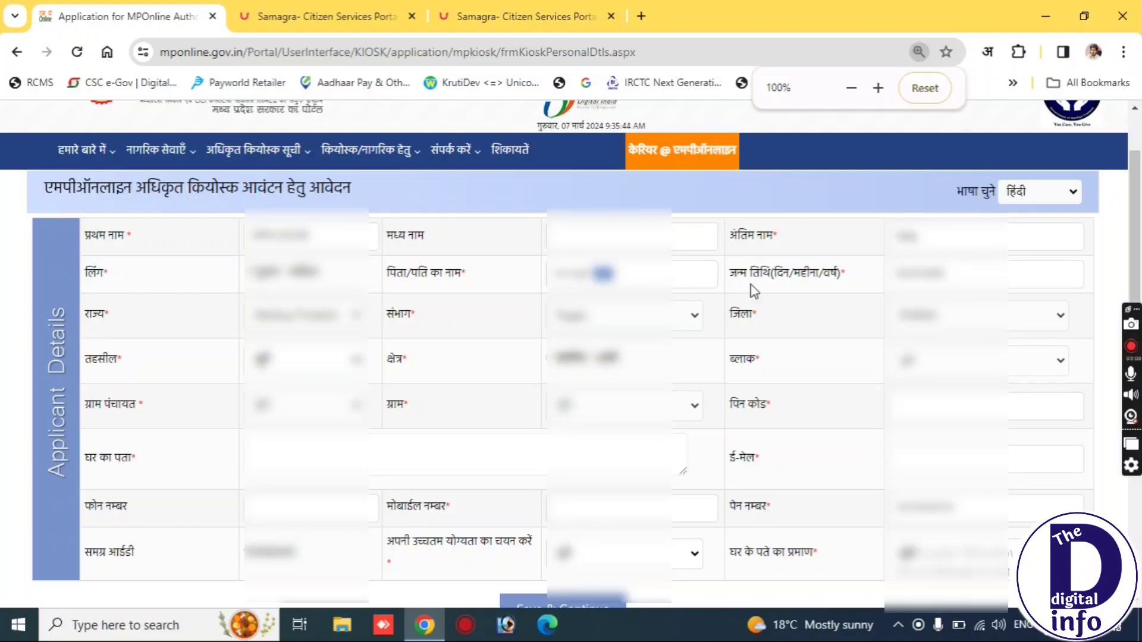
Select the applicant's tehsil, the first area type option and the second block.
triple_click(761, 266)
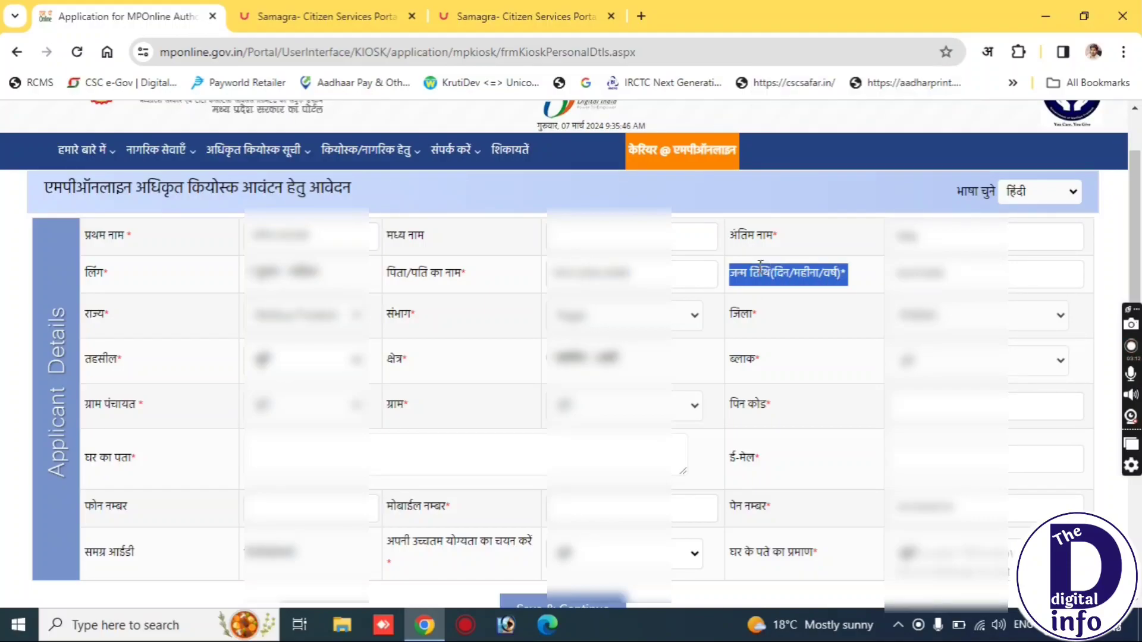
click(428, 372)
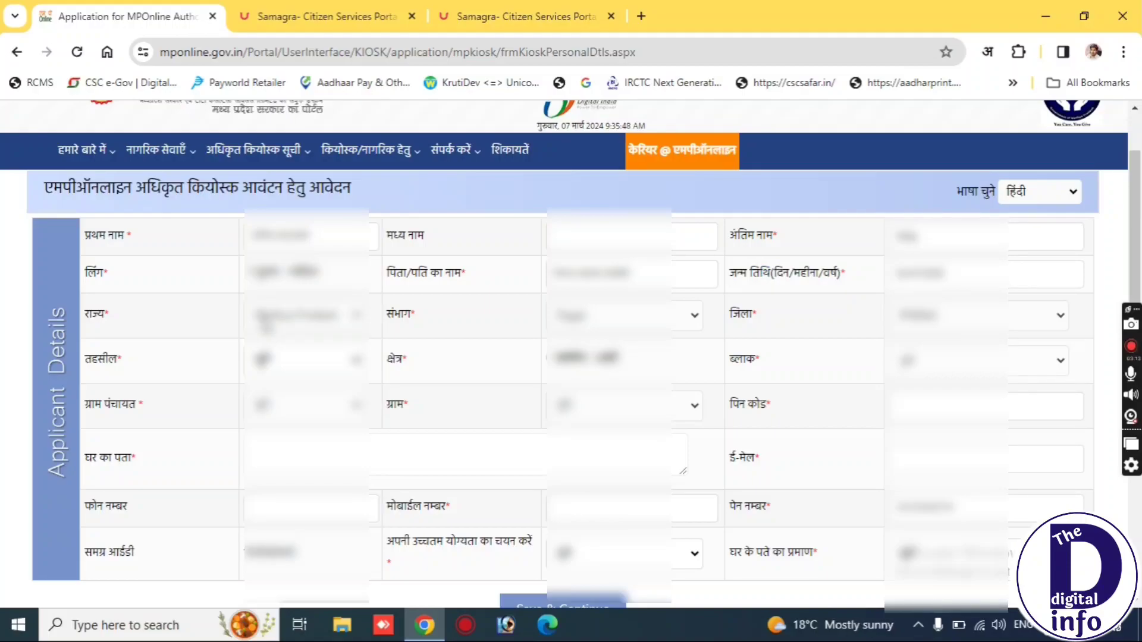
triple_click(398, 324)
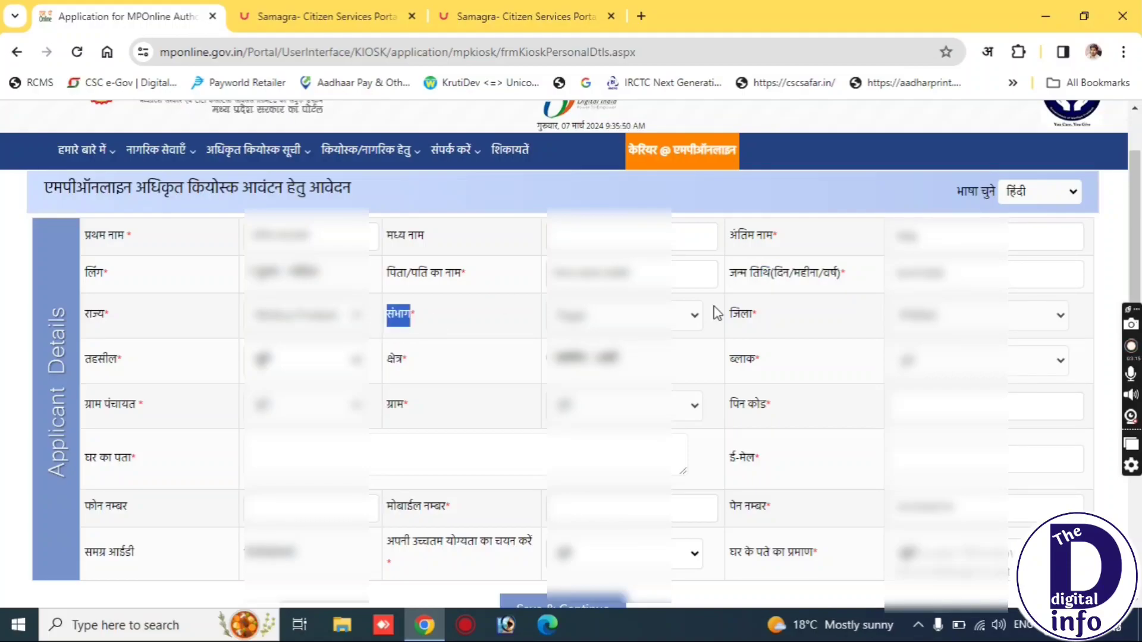
triple_click(754, 316)
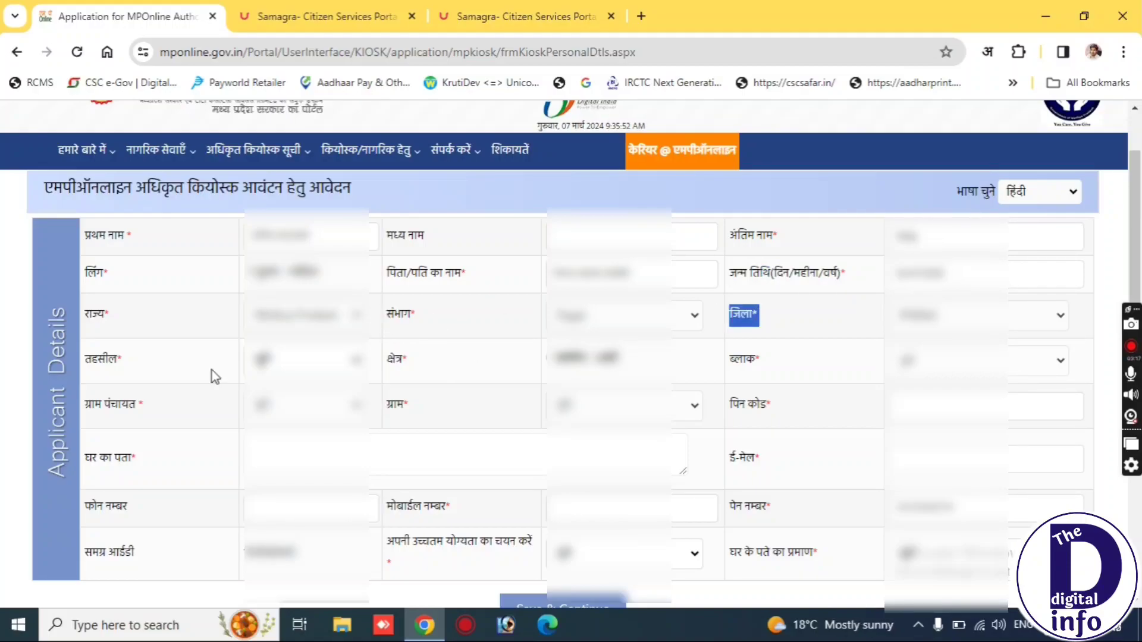
triple_click(105, 360)
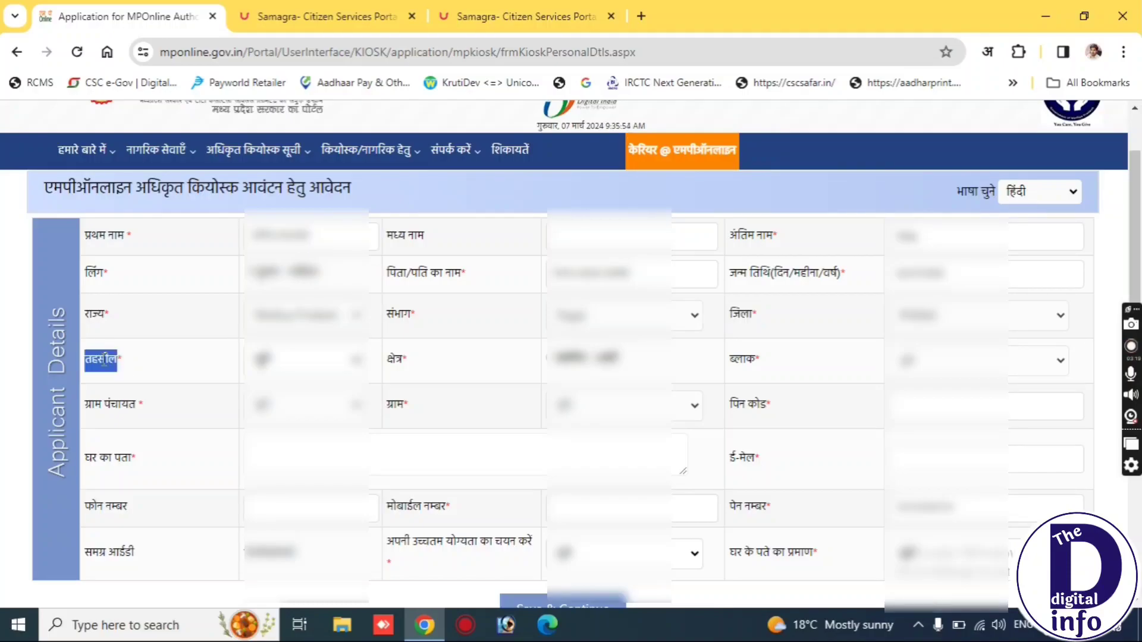
click(279, 364)
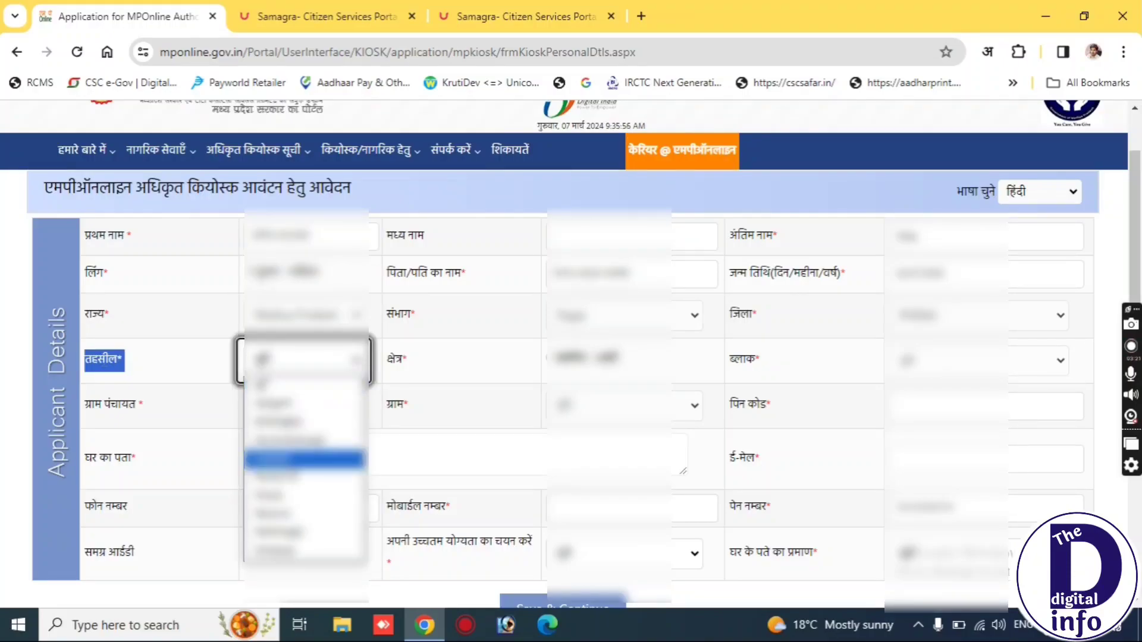
click(290, 515)
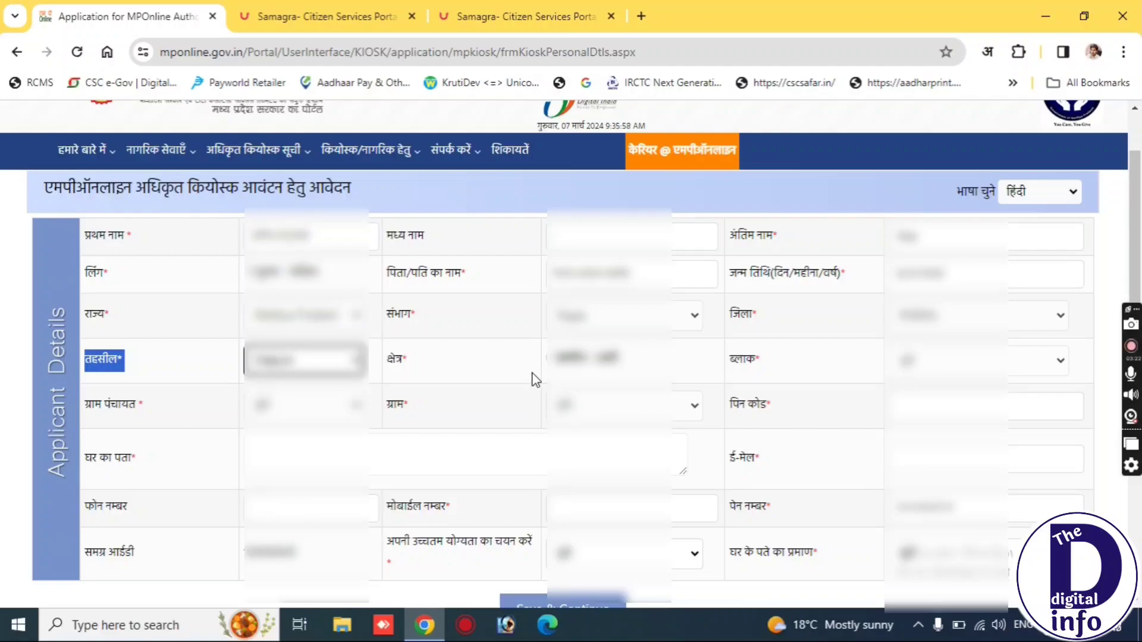
triple_click(402, 361)
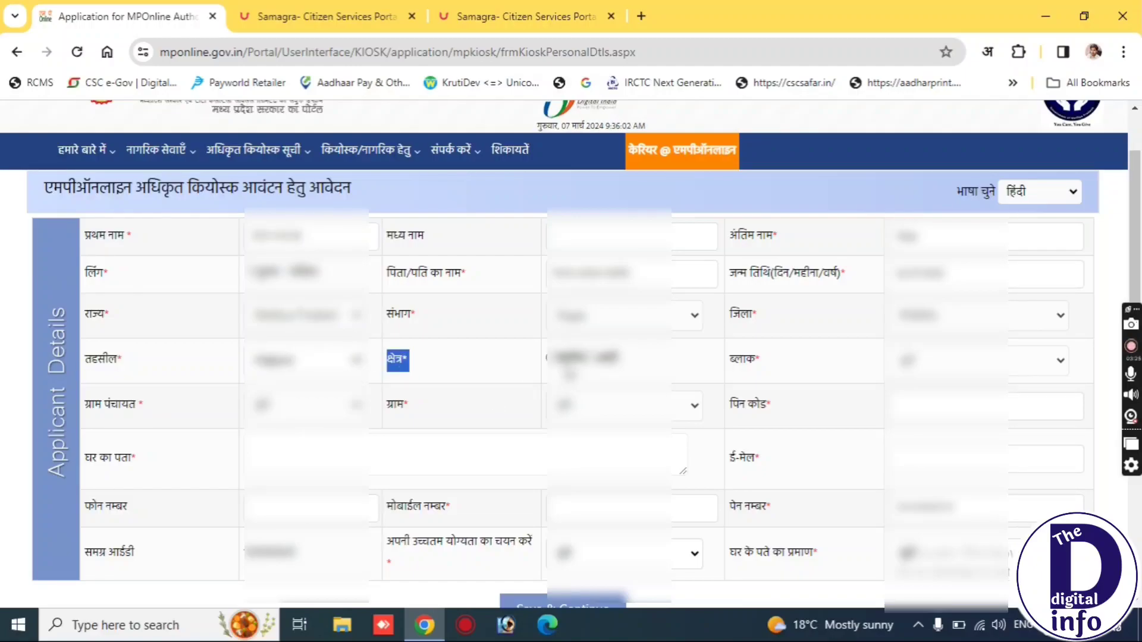
click(569, 360)
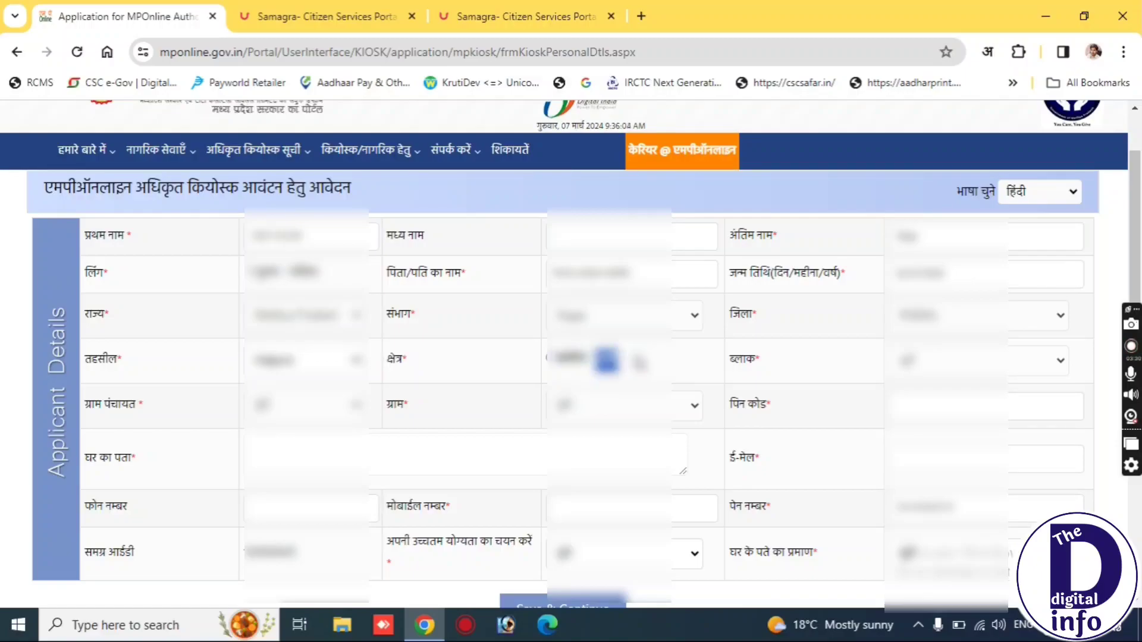
click(543, 359)
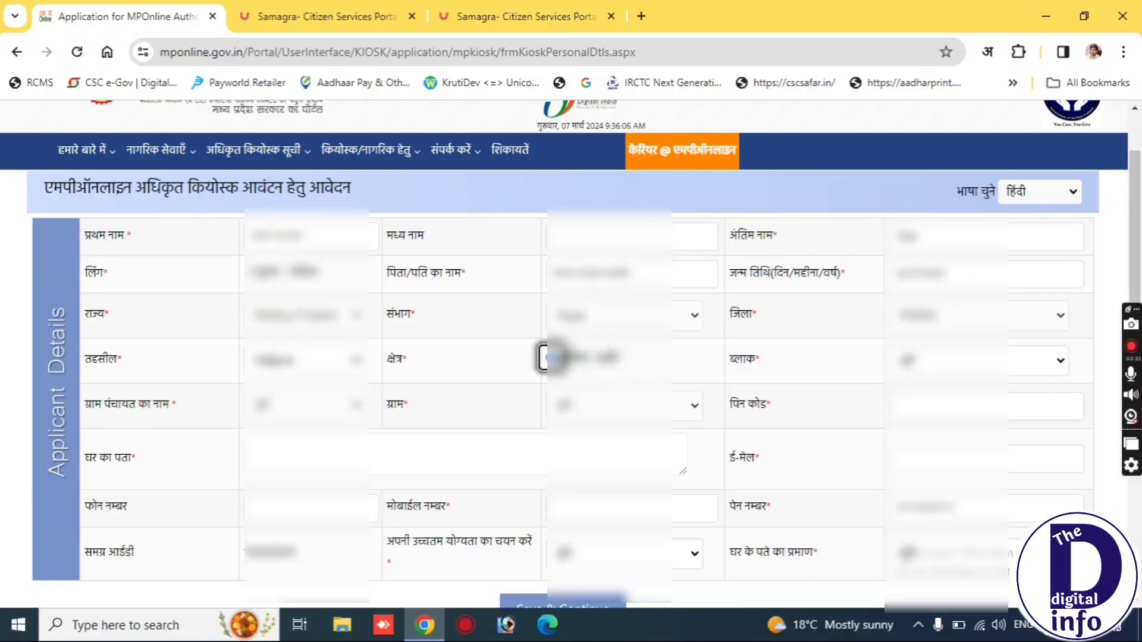
double_click(737, 361)
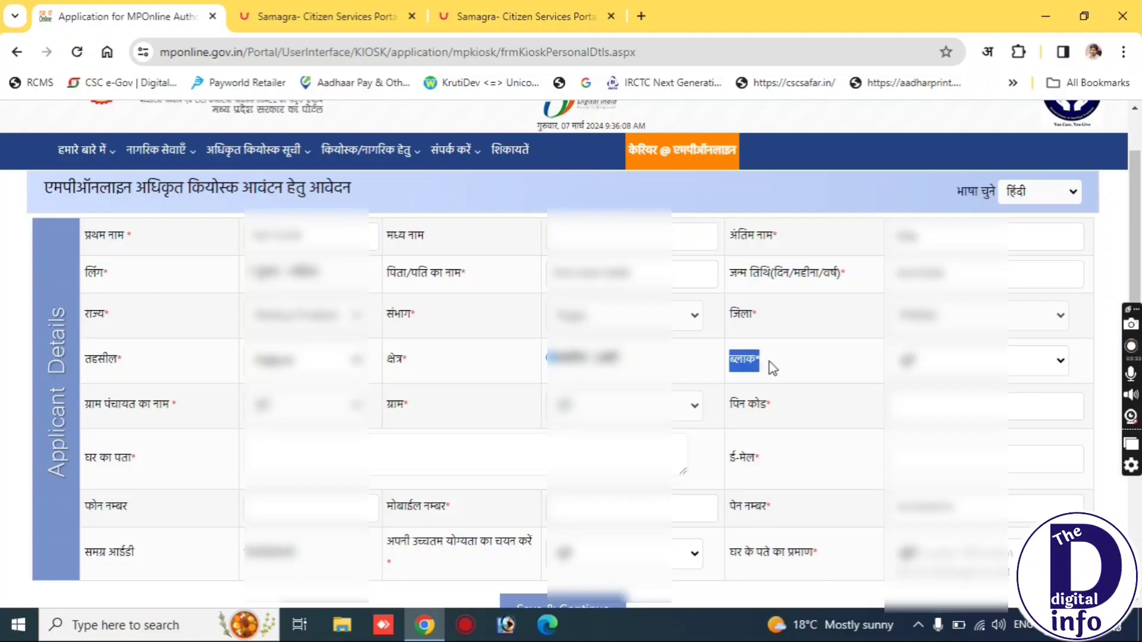
click(916, 364)
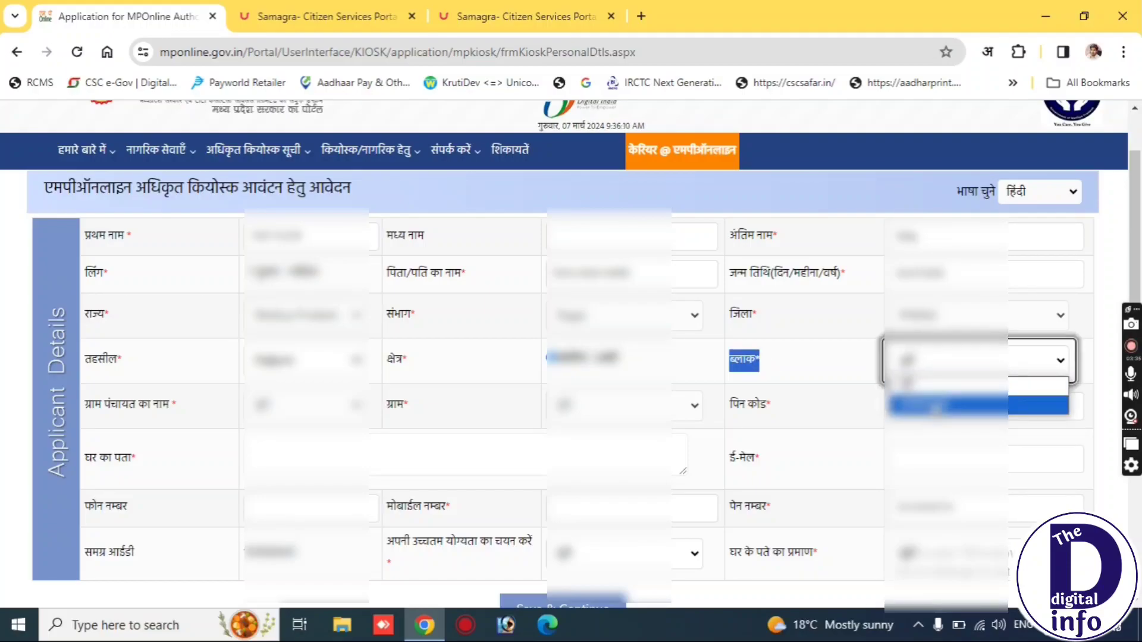
click(928, 404)
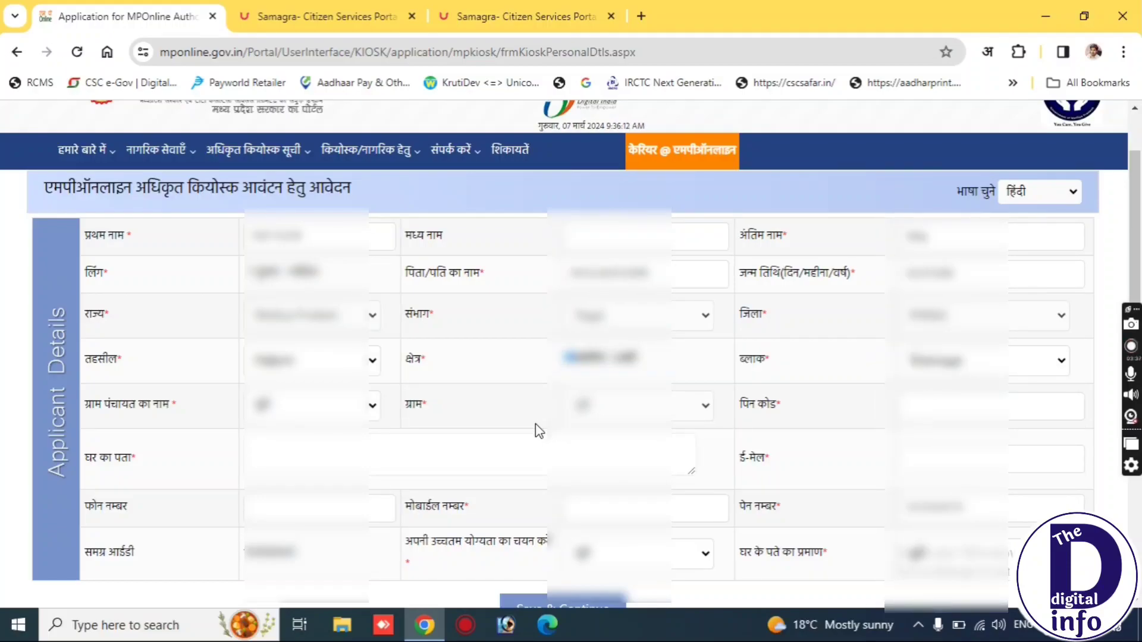
Choose the gram panchayat and the second village, then enter the PIN code.
drag(91, 406, 171, 404)
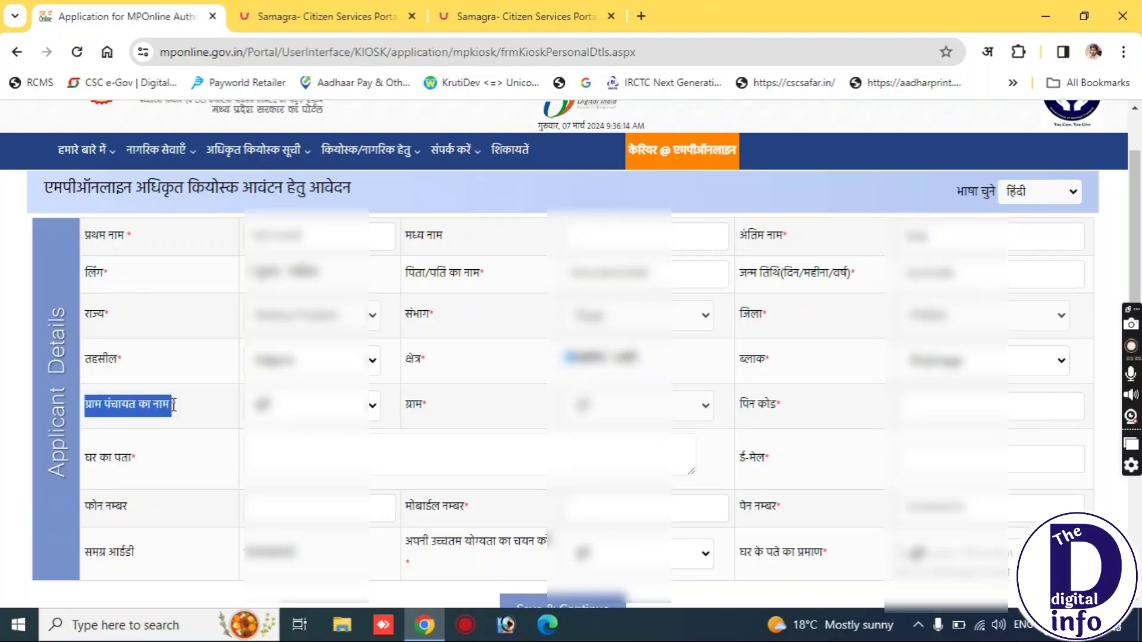
click(272, 415)
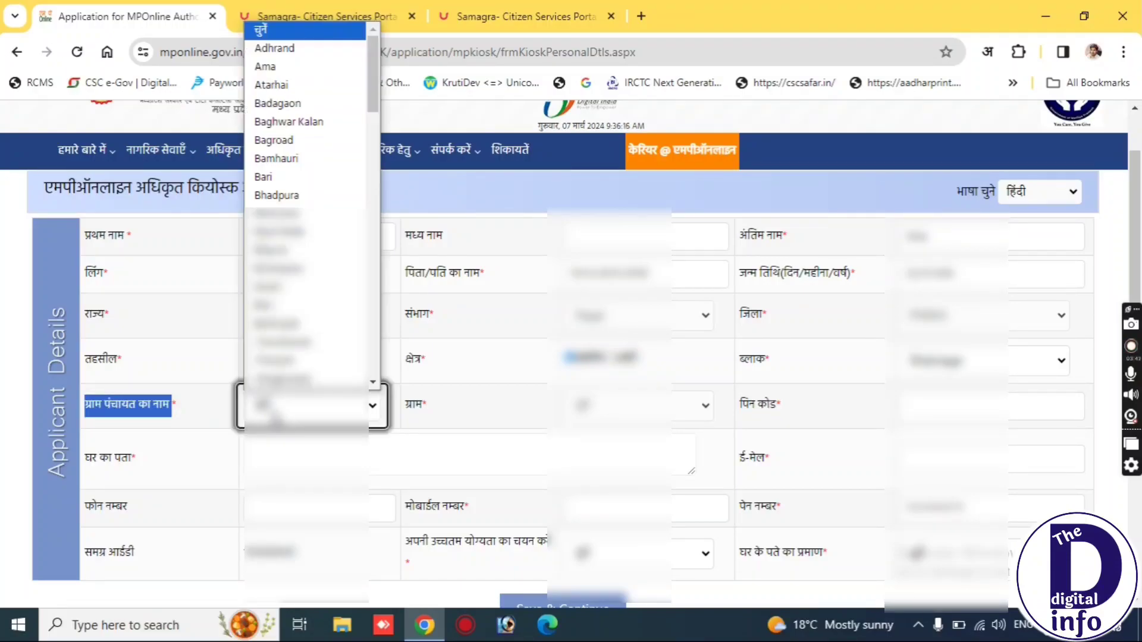
key(p)
key(Return)
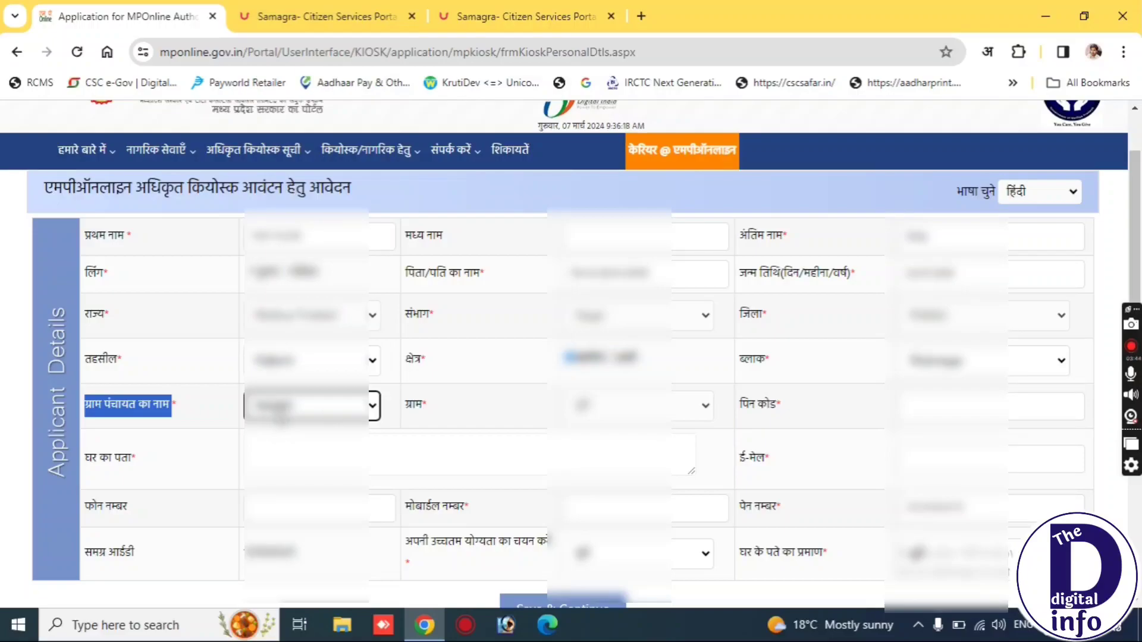
drag(403, 404, 451, 413)
click(700, 408)
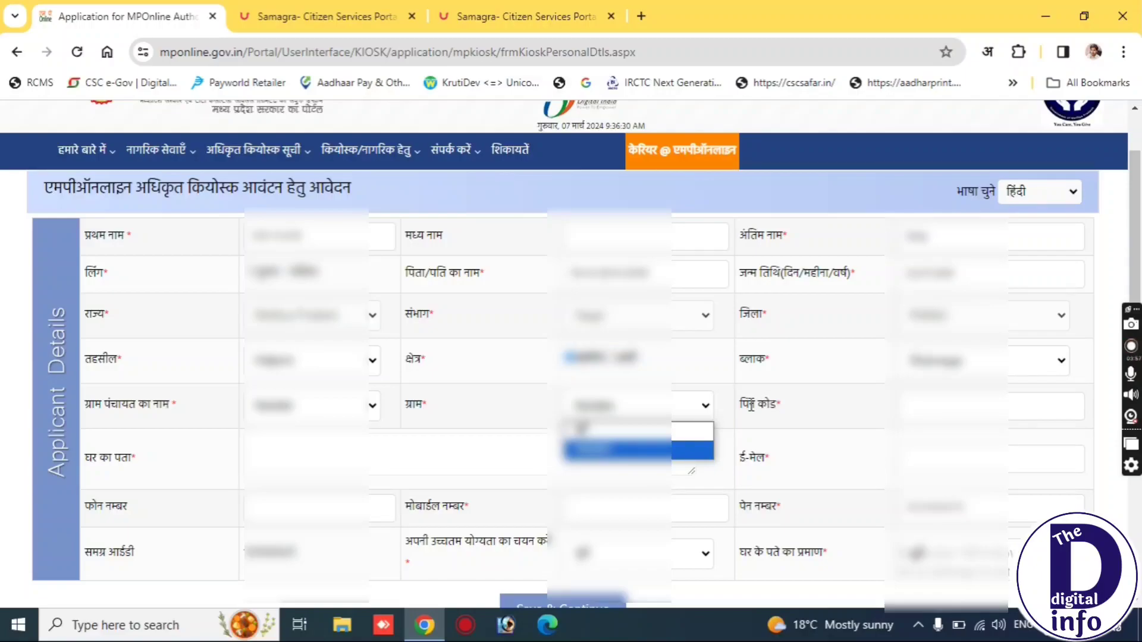
click(687, 443)
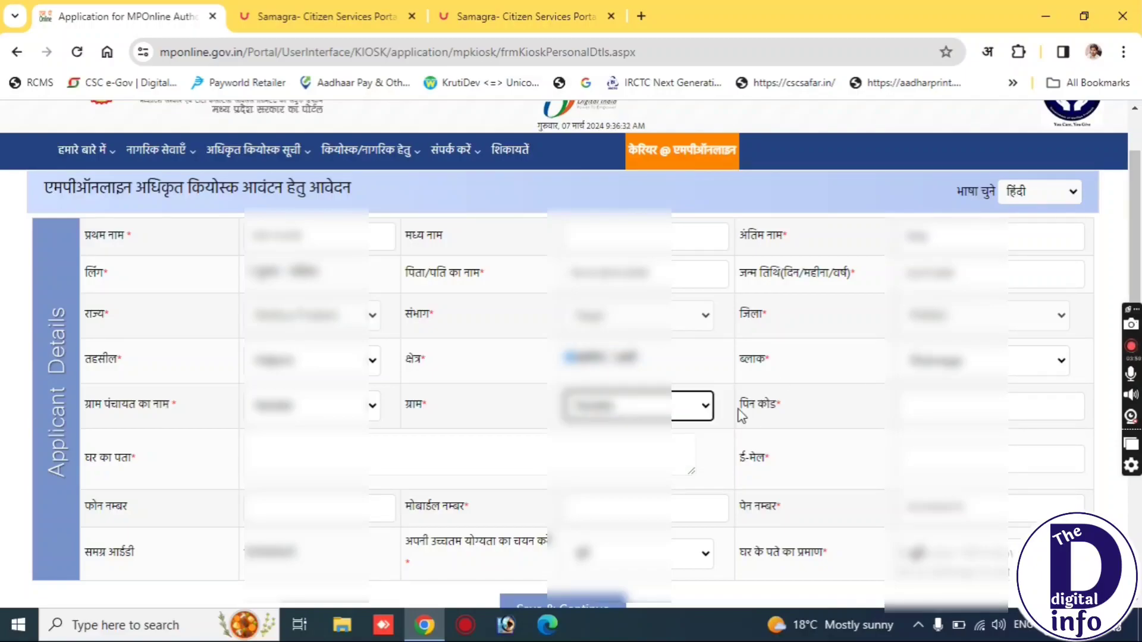
drag(739, 411, 787, 398)
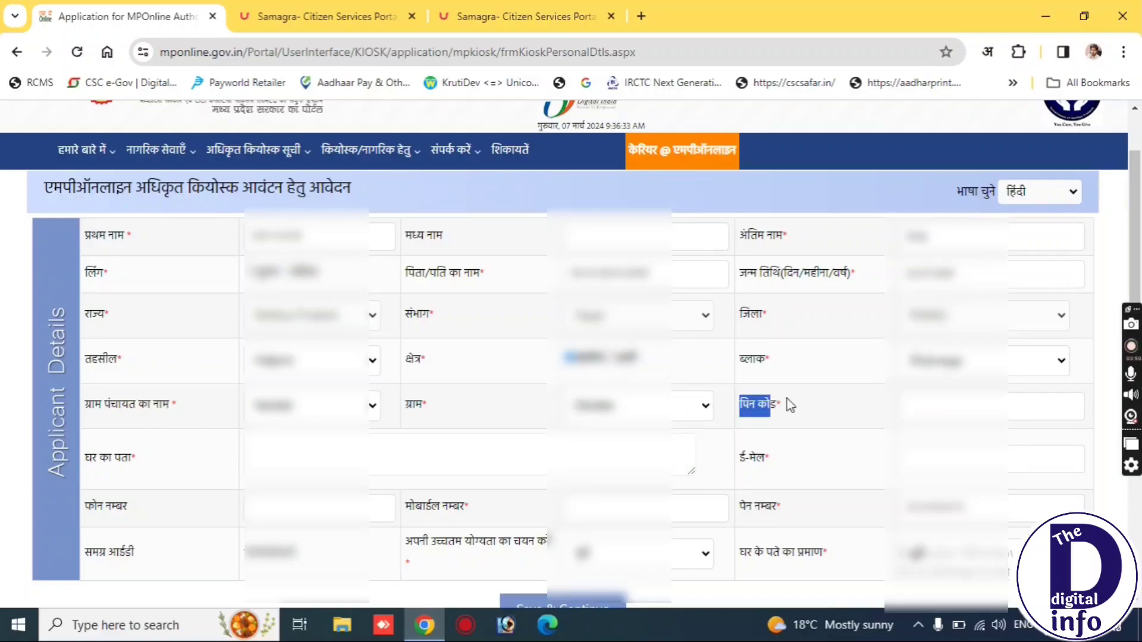
click(961, 410)
text(4700)
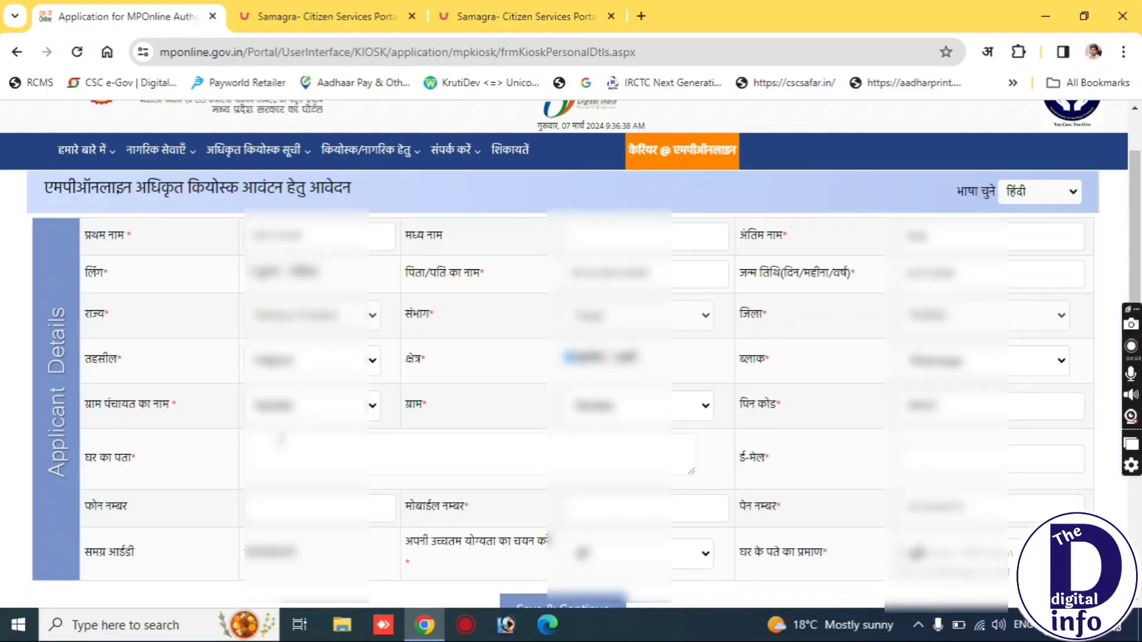
Enter the applicant's house address and e-mail address.
drag(79, 456, 149, 467)
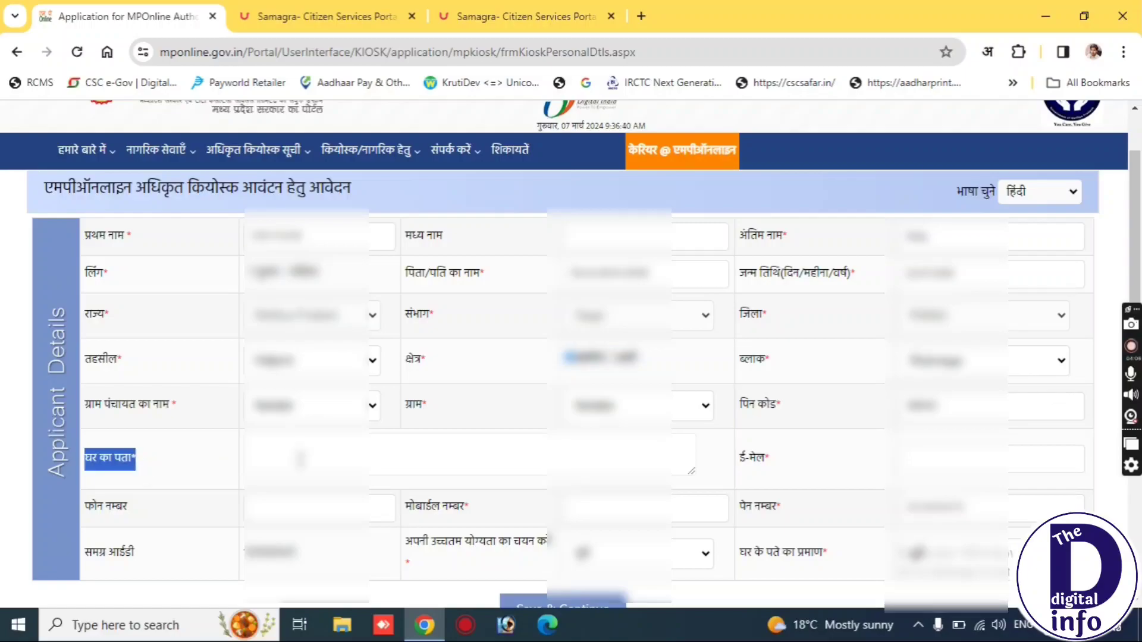
click(303, 457)
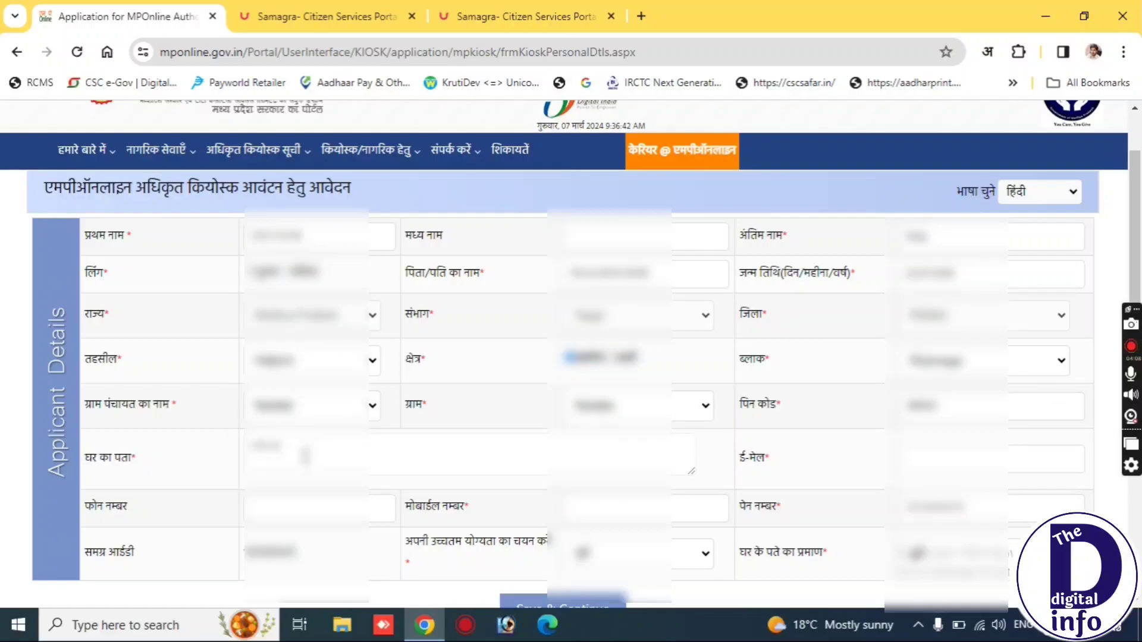
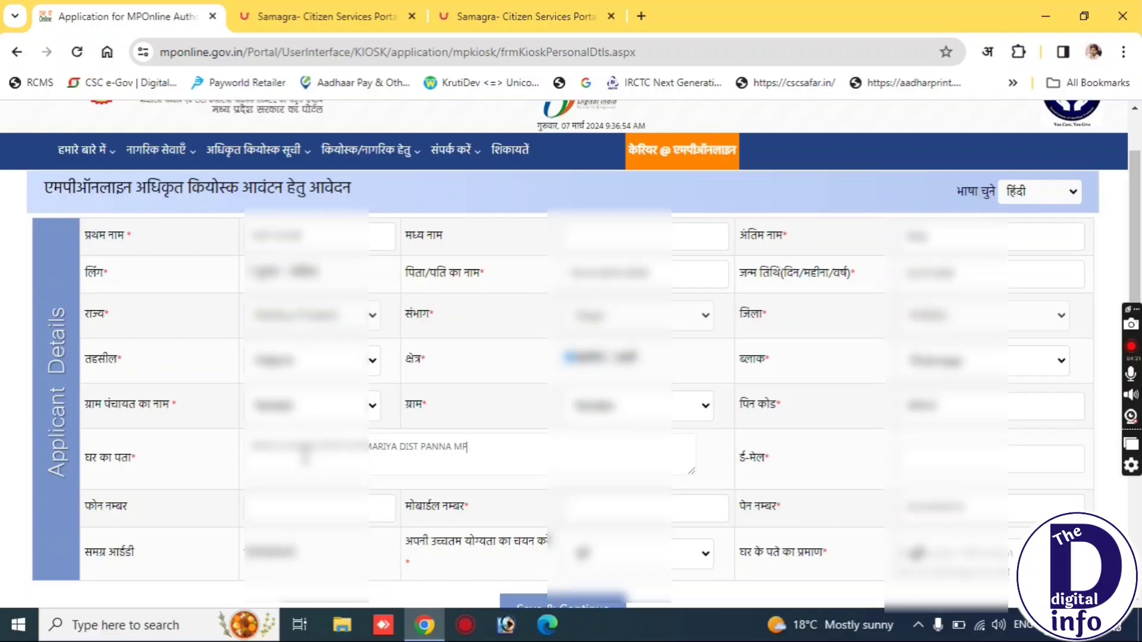
triple_click(759, 459)
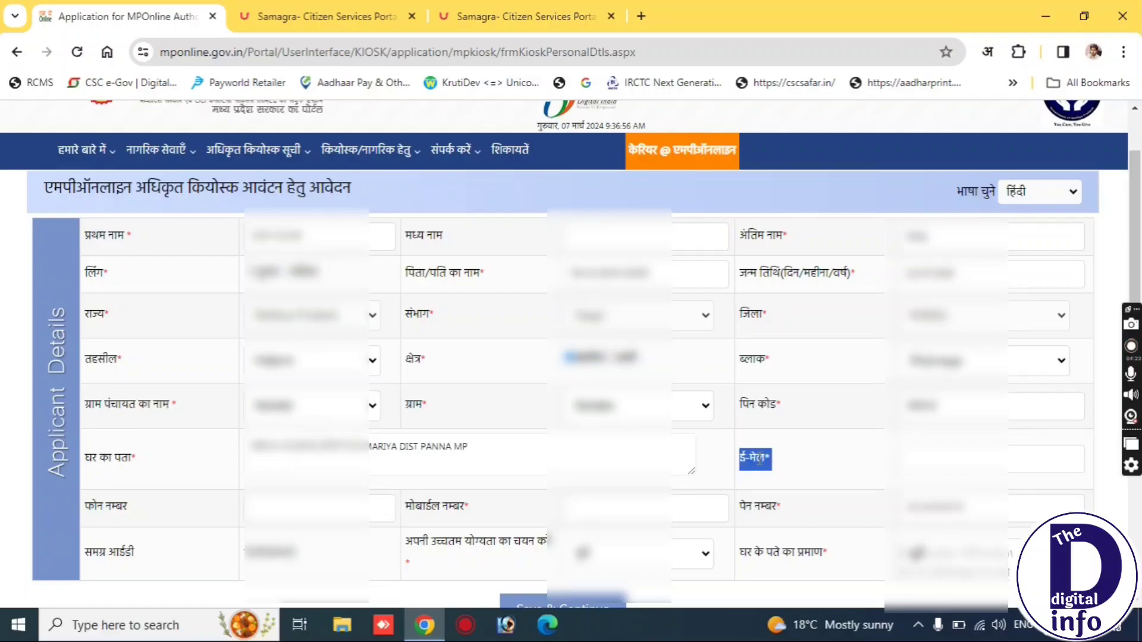
click(918, 462)
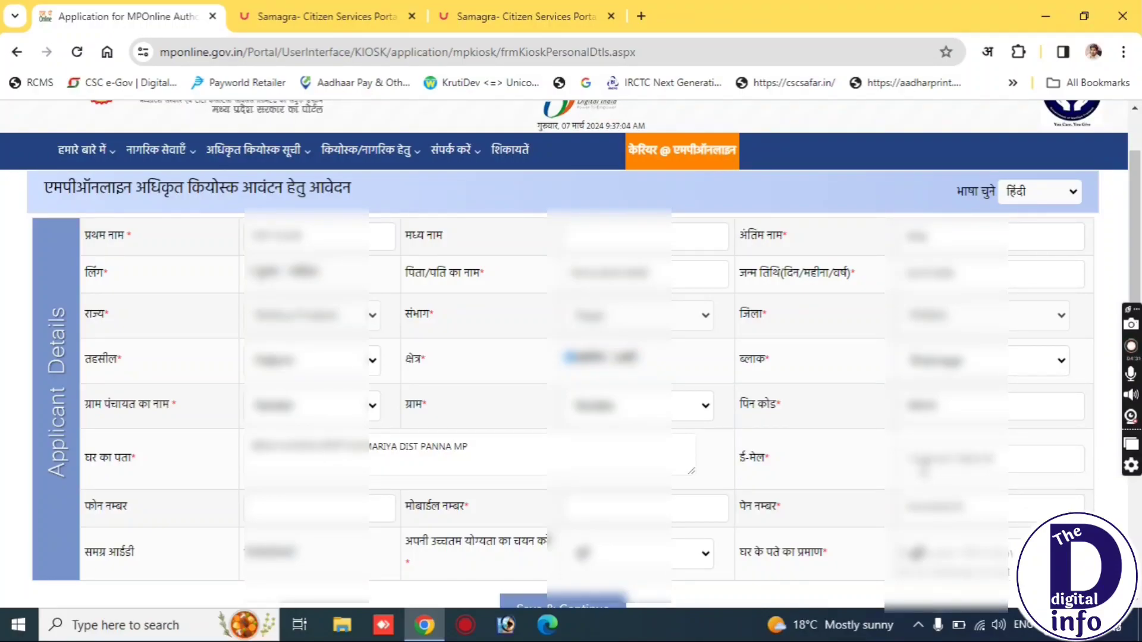
Enter the applicant's mobile number and move into the PAN number field.
triple_click(119, 503)
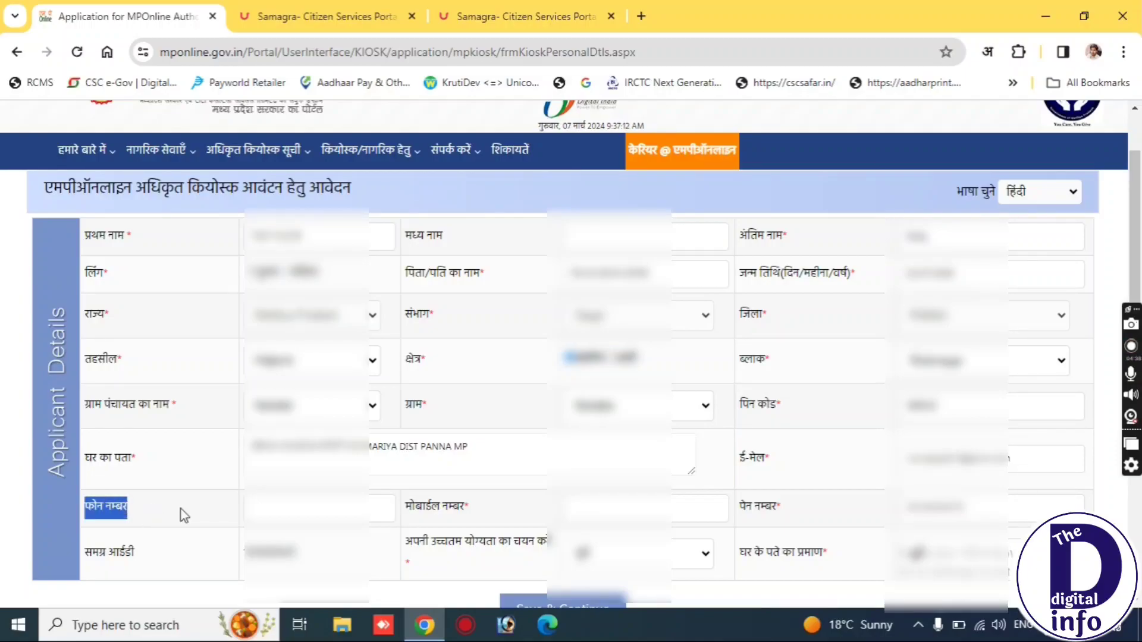
drag(469, 506, 463, 506)
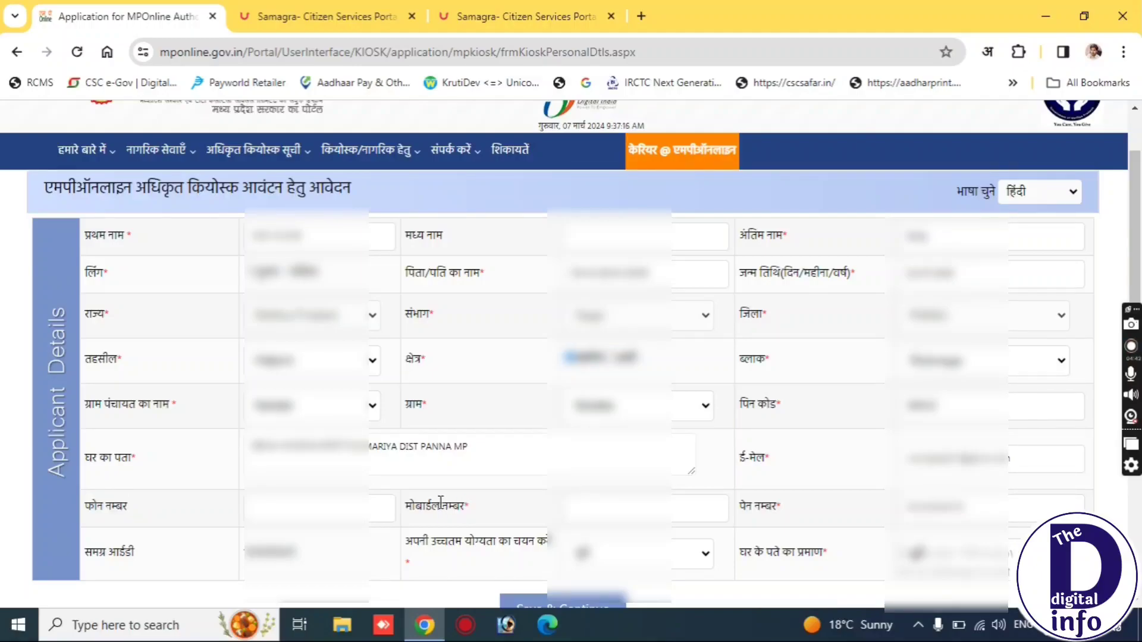
triple_click(448, 506)
click(611, 509)
text(9999999999)
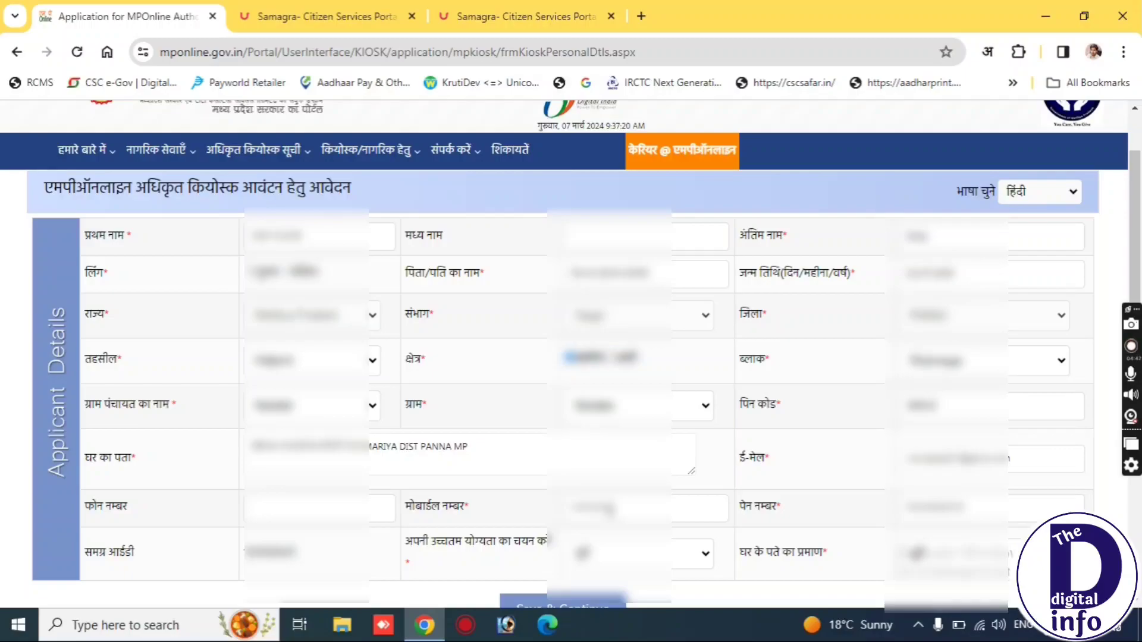
triple_click(766, 506)
click(992, 507)
scroll(813, 513, down, 2)
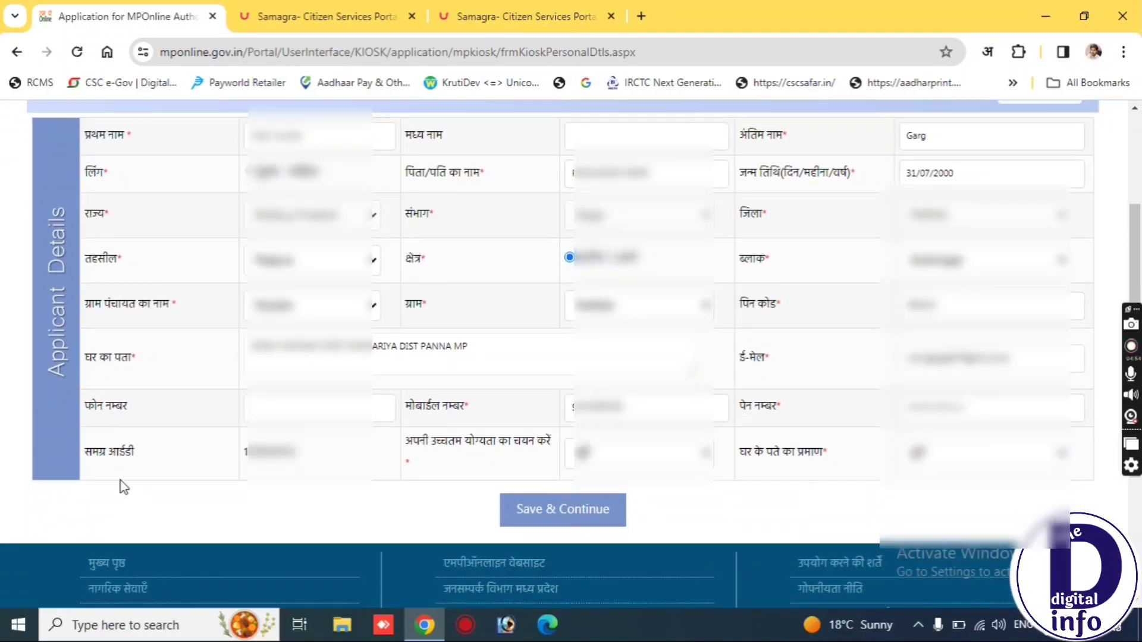
Set the highest qualification to Graduate.
triple_click(109, 447)
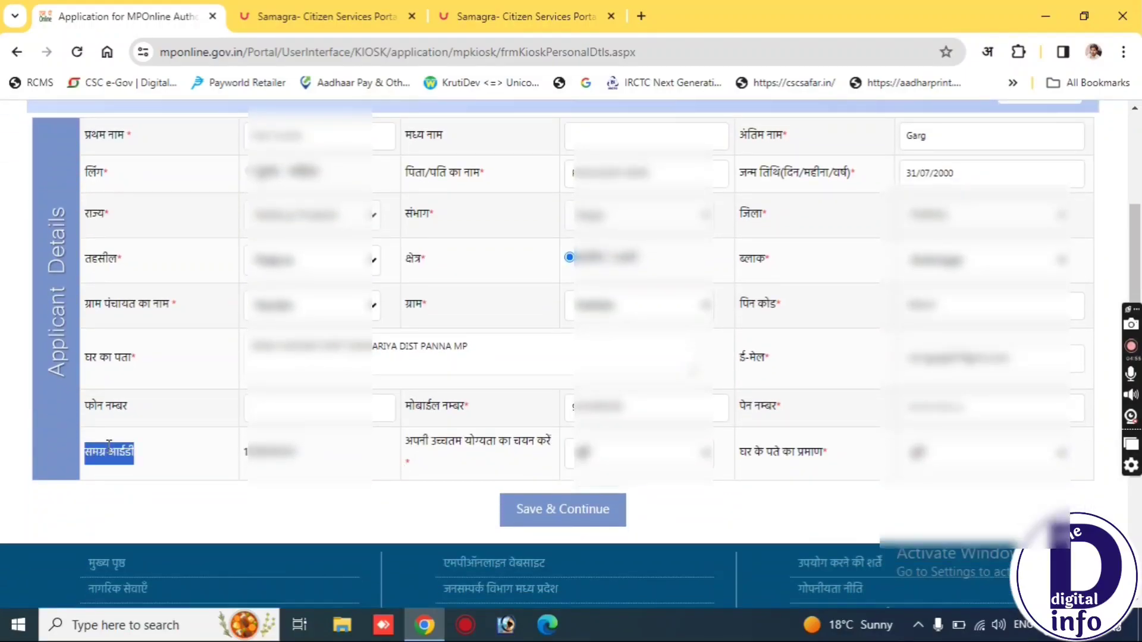
triple_click(469, 438)
click(573, 465)
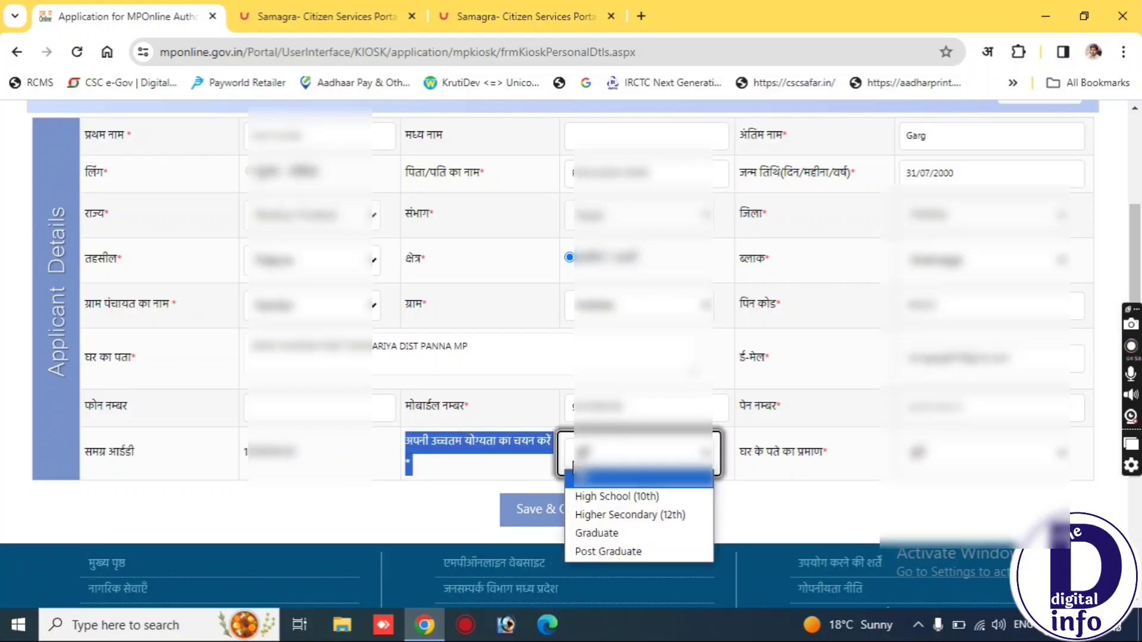
click(573, 462)
click(574, 458)
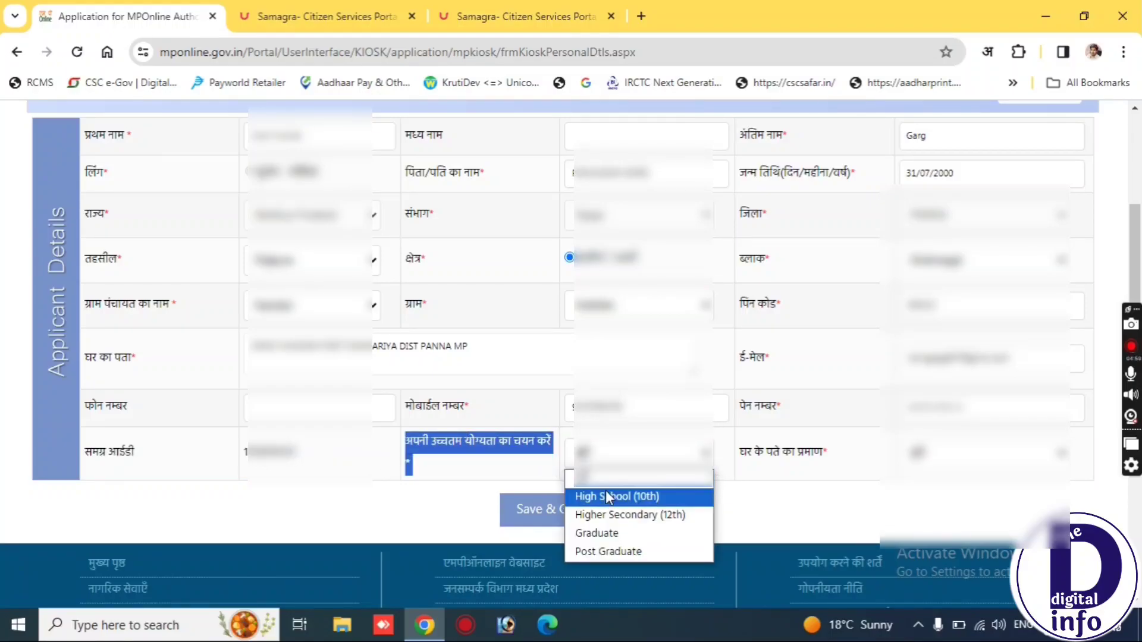
click(602, 536)
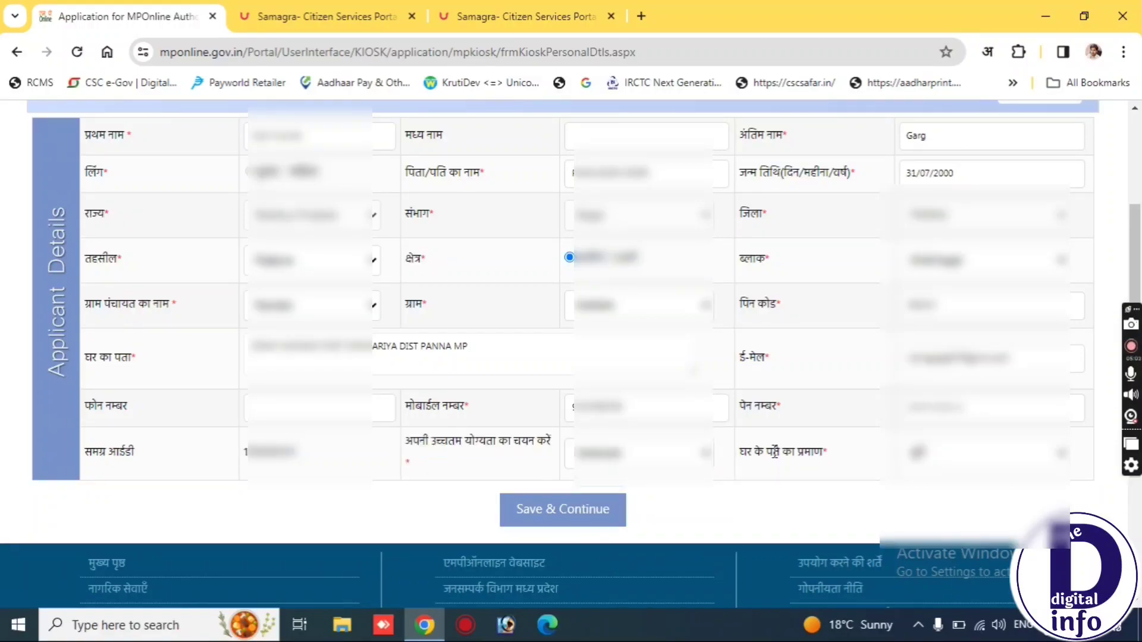
Choose Ration Card as address proof and save the applicant details.
triple_click(831, 455)
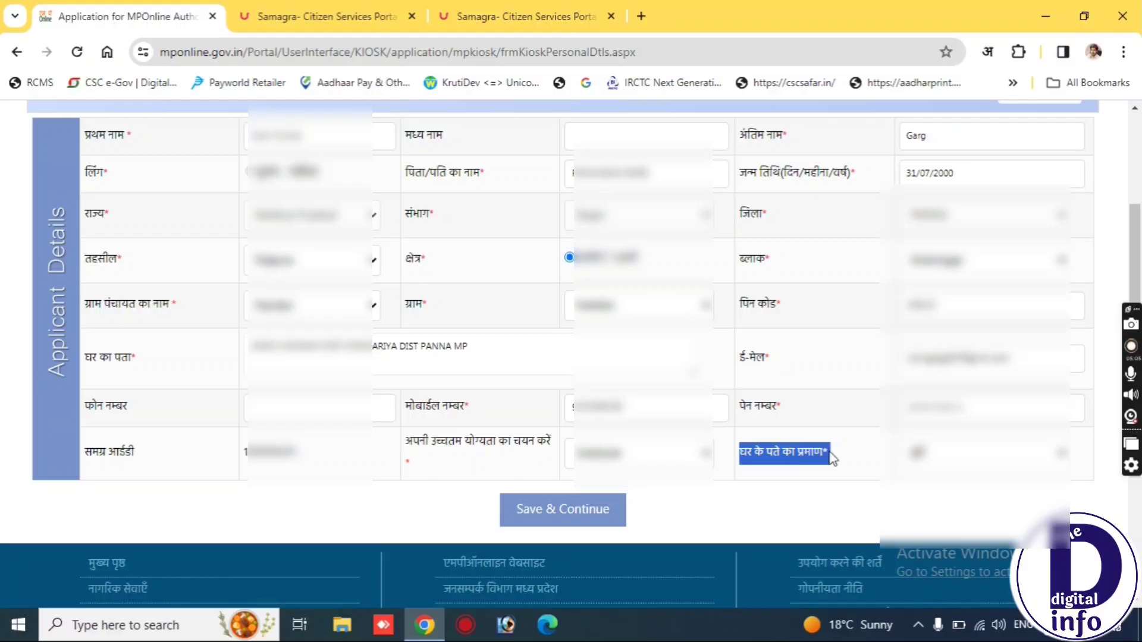
click(925, 455)
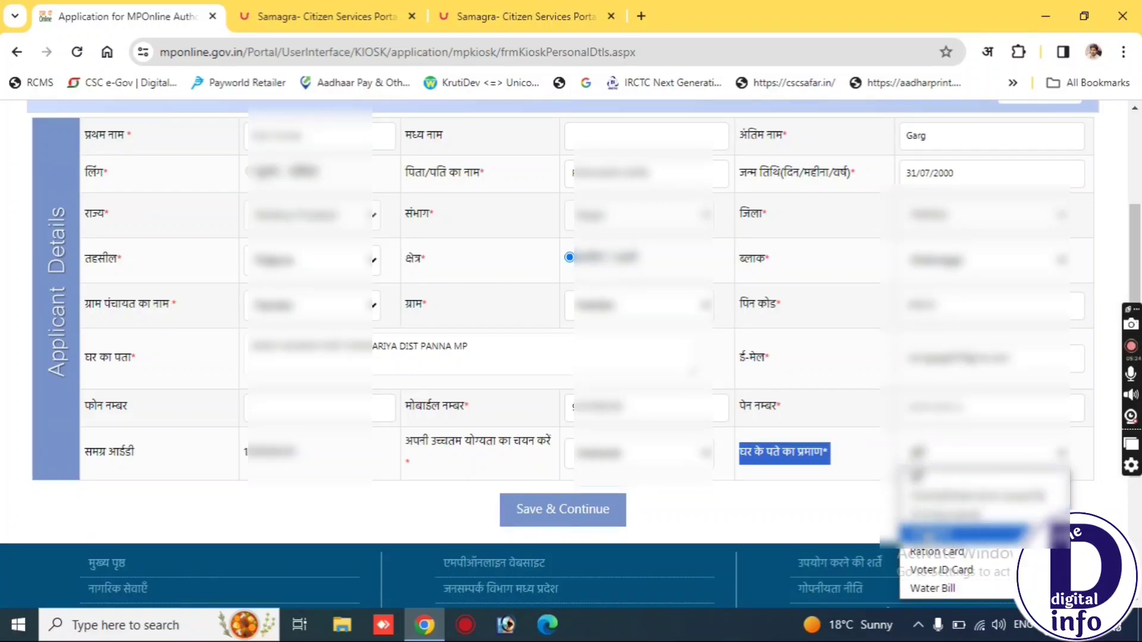
click(930, 551)
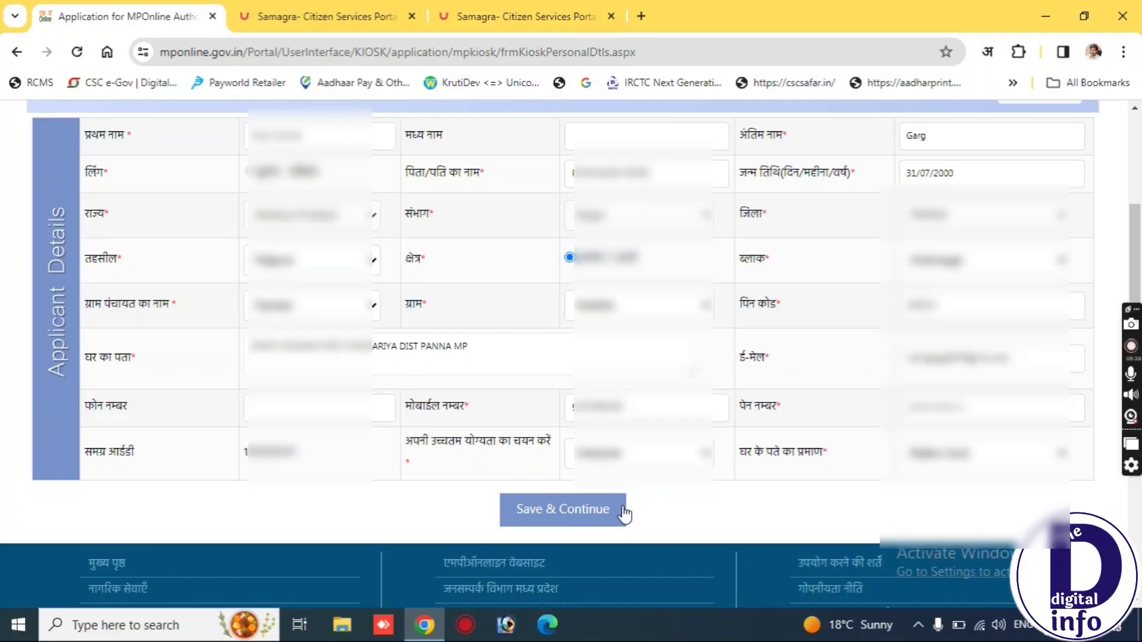
click(619, 515)
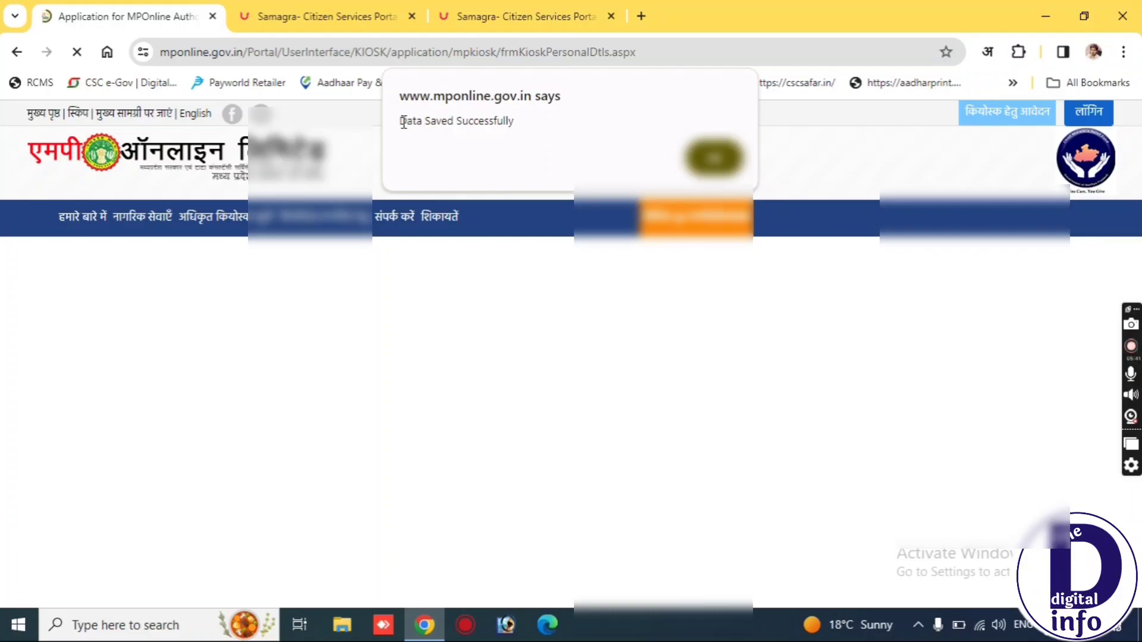
Acknowledge the 'Data Saved Successfully' alert to load the shop details form.
drag(403, 122, 523, 123)
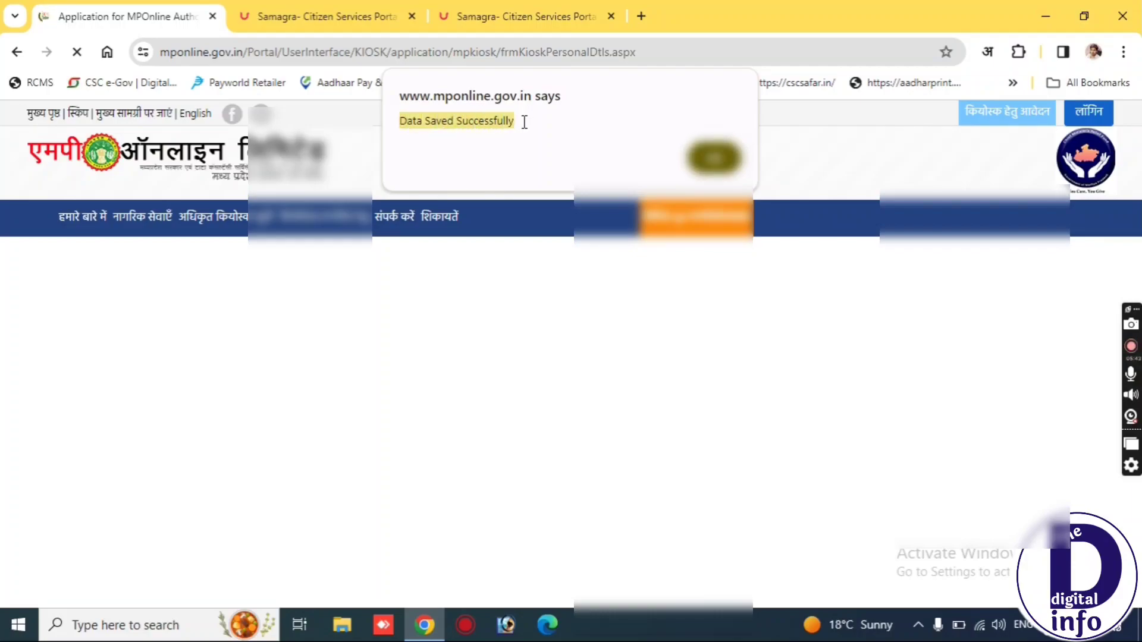
click(652, 125)
click(716, 157)
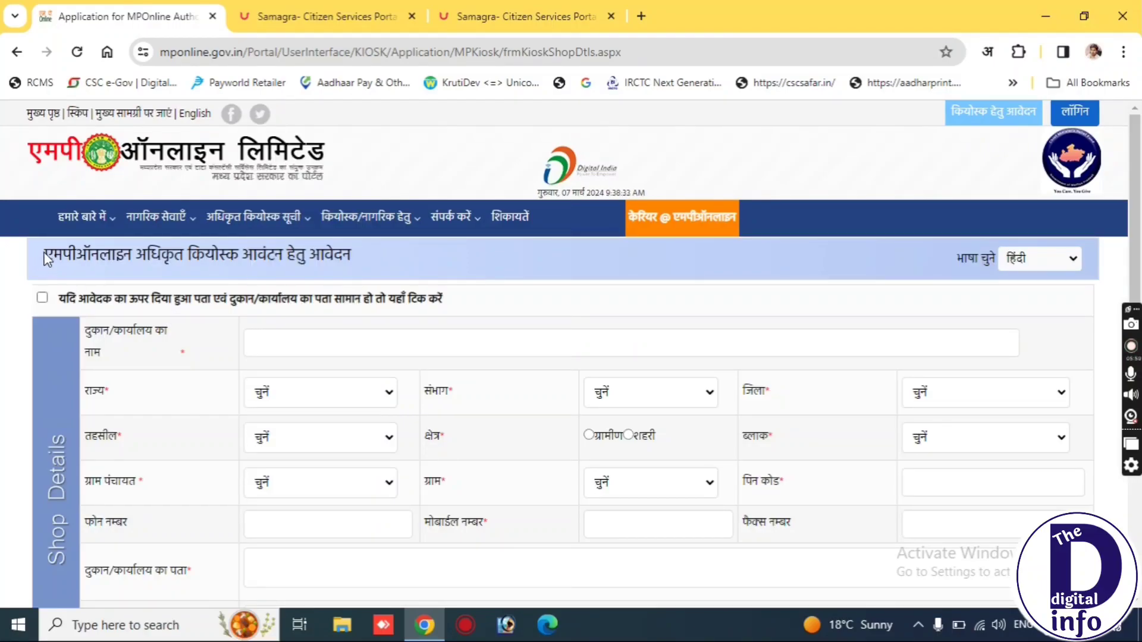
Tick the same-address option so the shop reuses the applicant's address.
drag(46, 256, 348, 265)
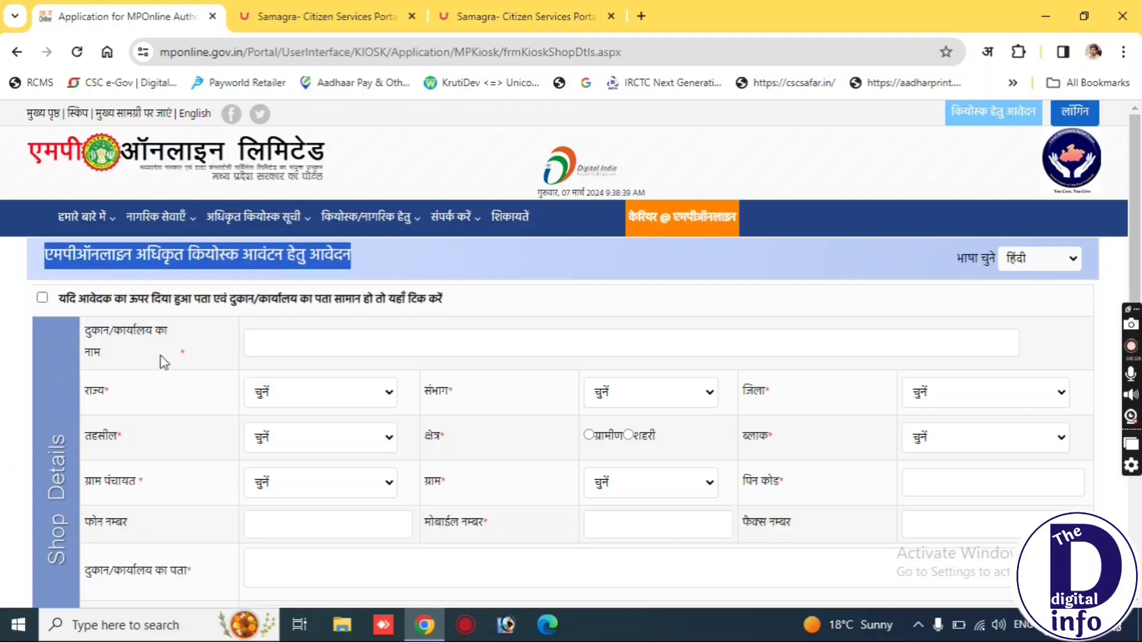
click(78, 299)
drag(77, 299, 456, 316)
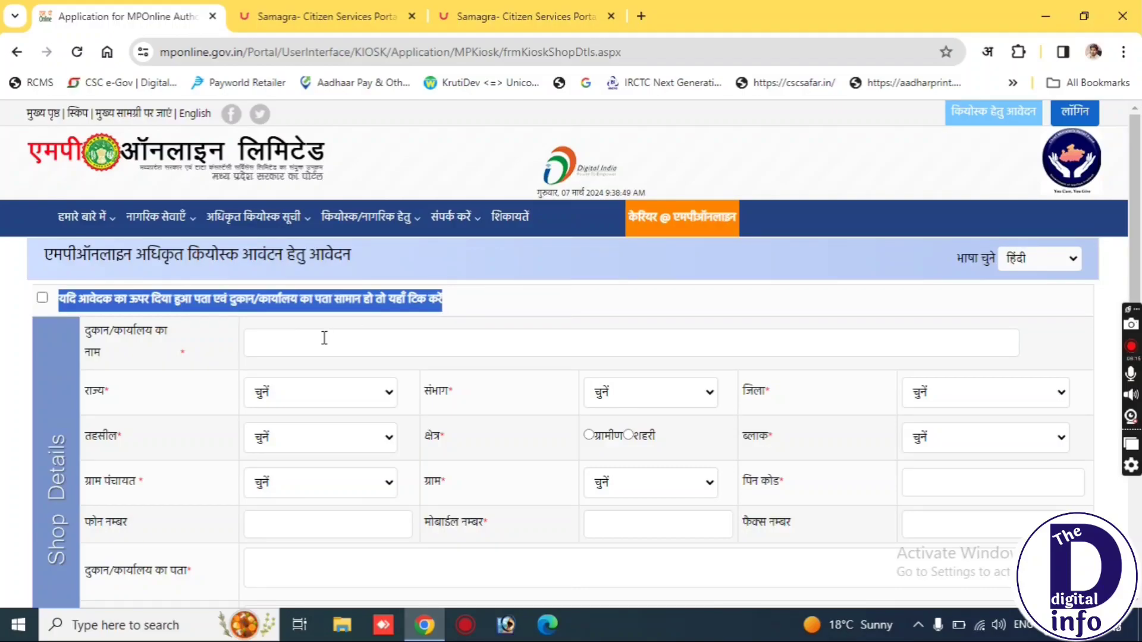
click(43, 298)
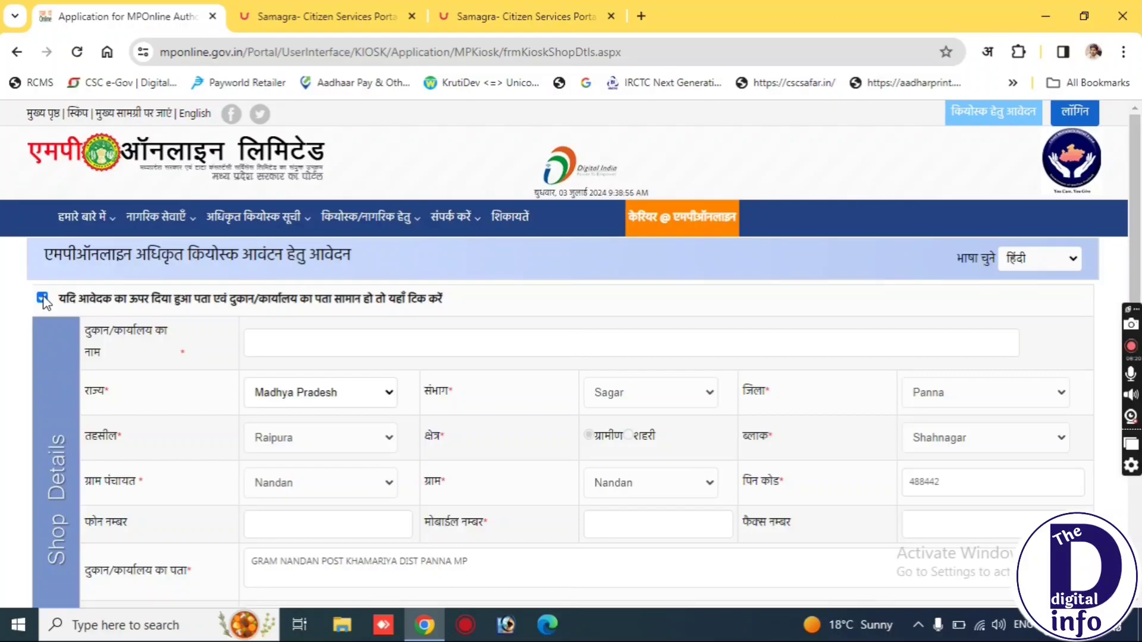
Type 'kakaran' as shop name, then erase it to re-enter the name.
click(320, 341)
text(kakaran)
key(BackSpace)
key(BackSpace)
key(BackSpace)
key(BackSpace)
key(BackSpace)
key(BackSpace)
key(BackSpace)
drag(88, 327, 166, 359)
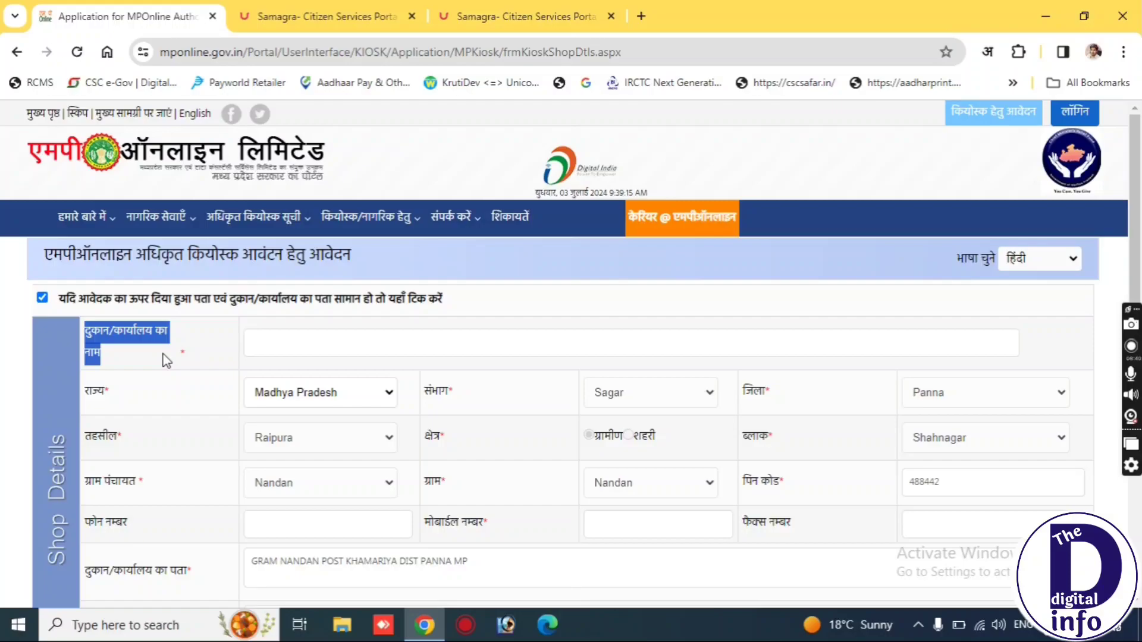
click(299, 355)
Enter shop name GARG COMPUTER and the shop's mobile number.
text(garg)
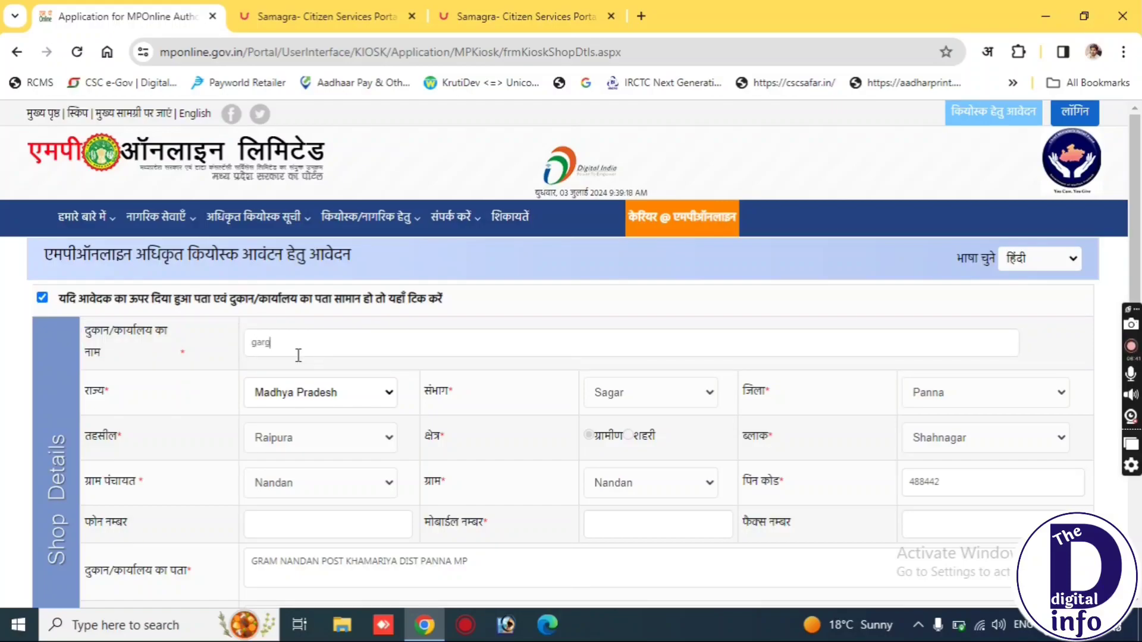
text( computer)
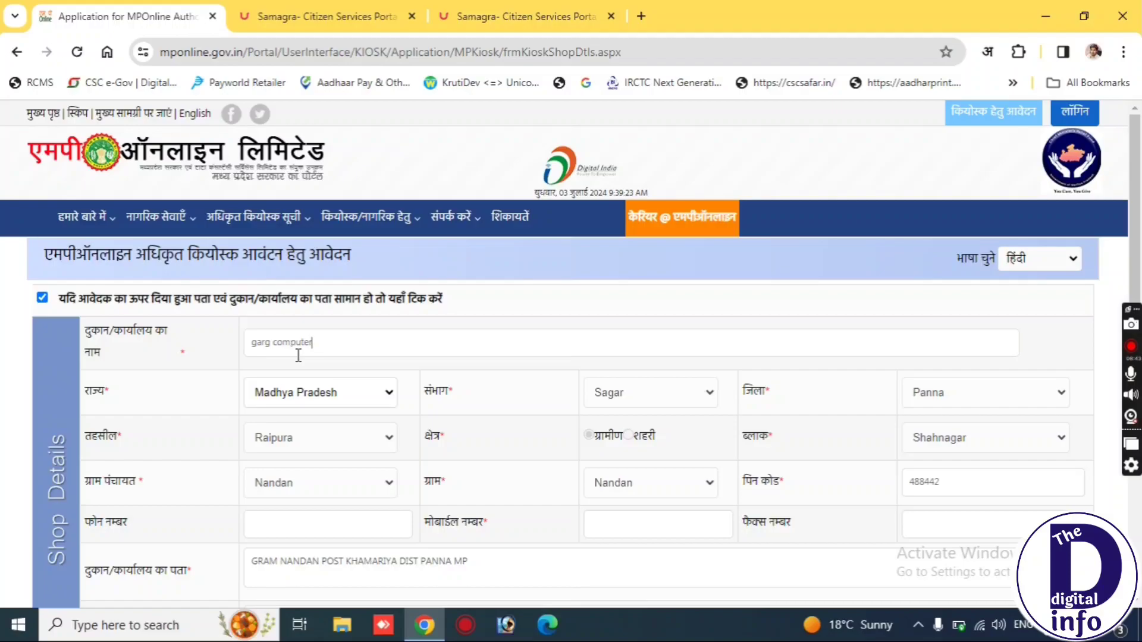
click(231, 371)
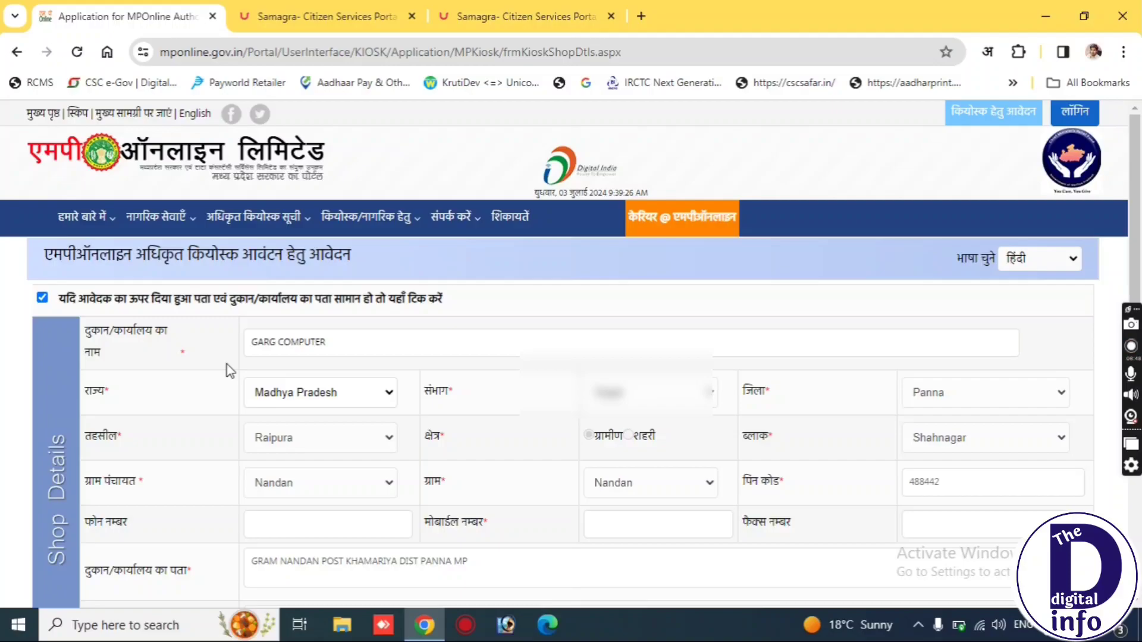
scroll(230, 371, down, 2)
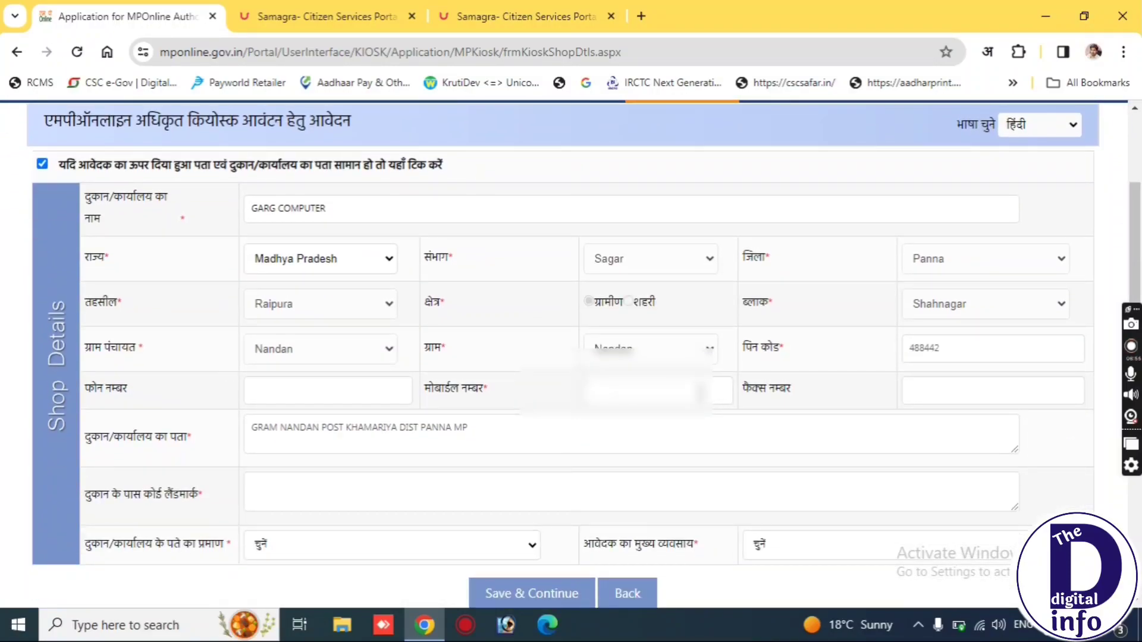
click(694, 393)
text(9826)
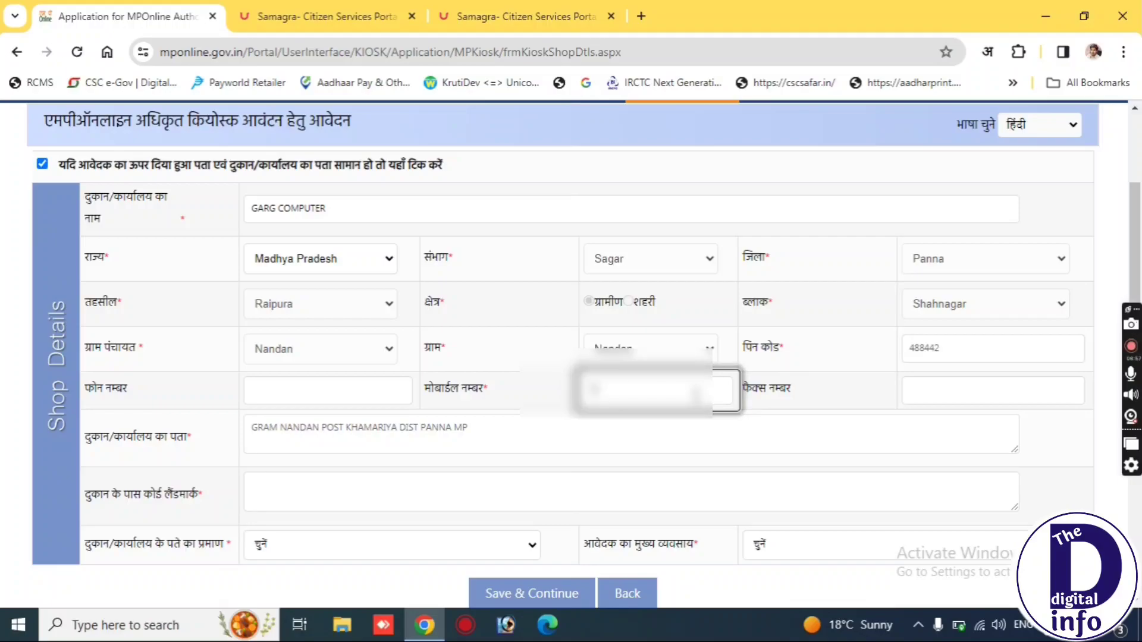
text(*****)
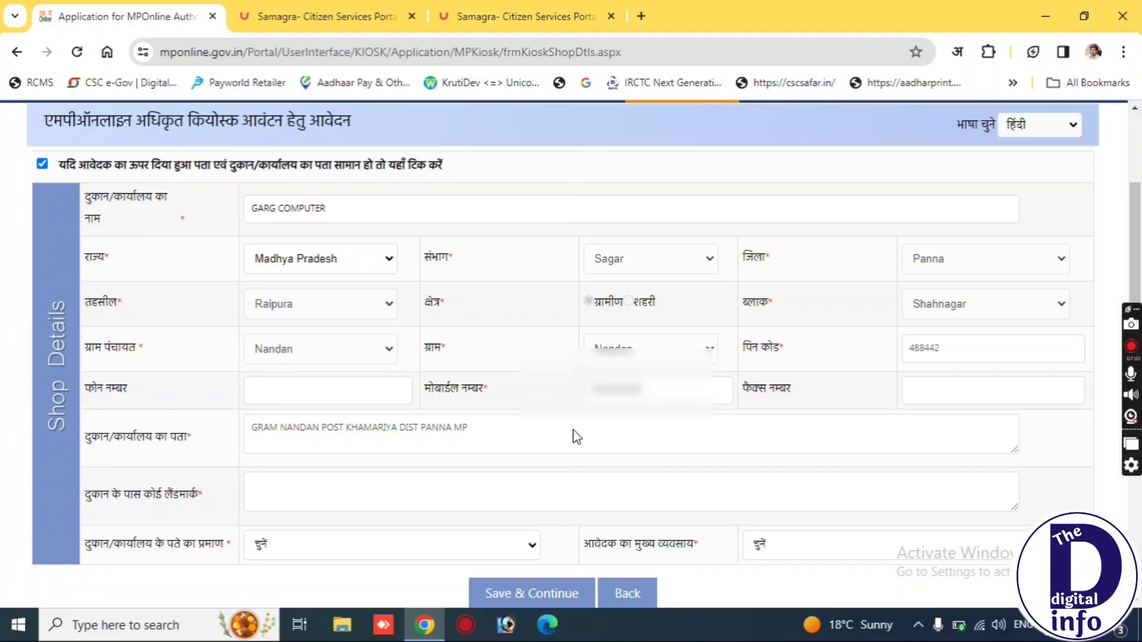
Add landmark POLICE CHAUKI and choose ELECTRICITY BILL as shop address proof.
click(373, 494)
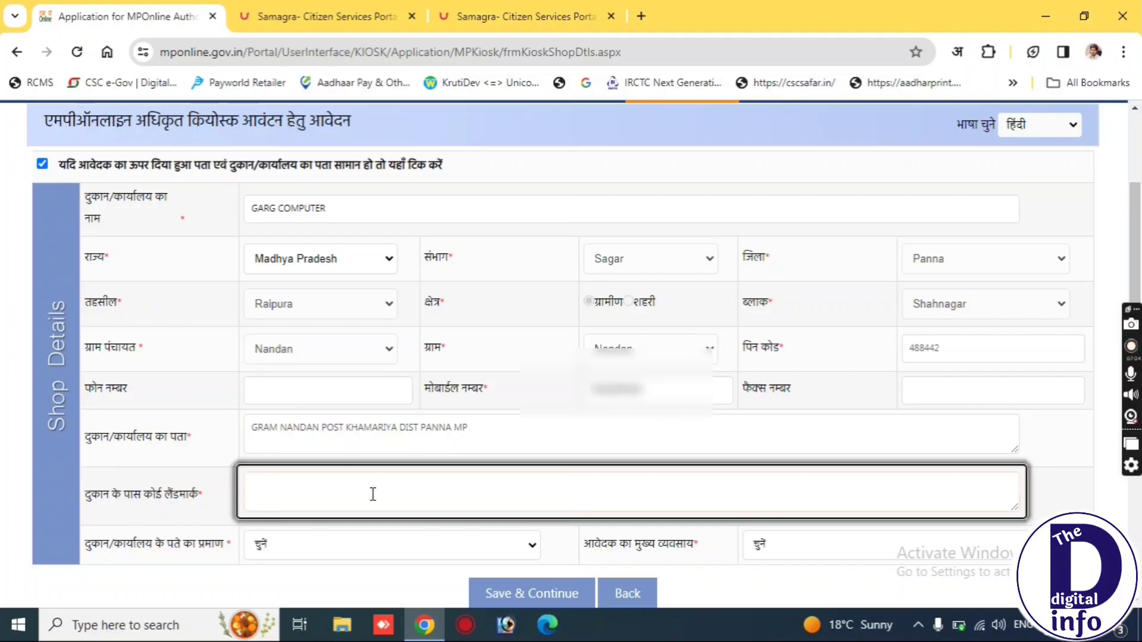
text(POL)
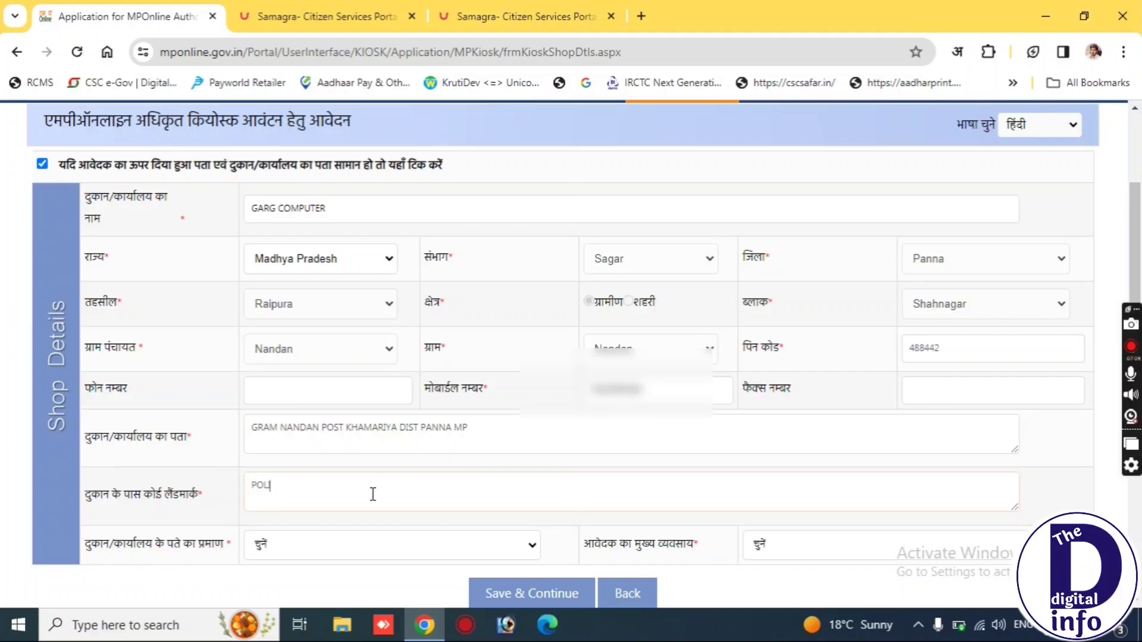
text(ICE CHAUKI)
click(341, 541)
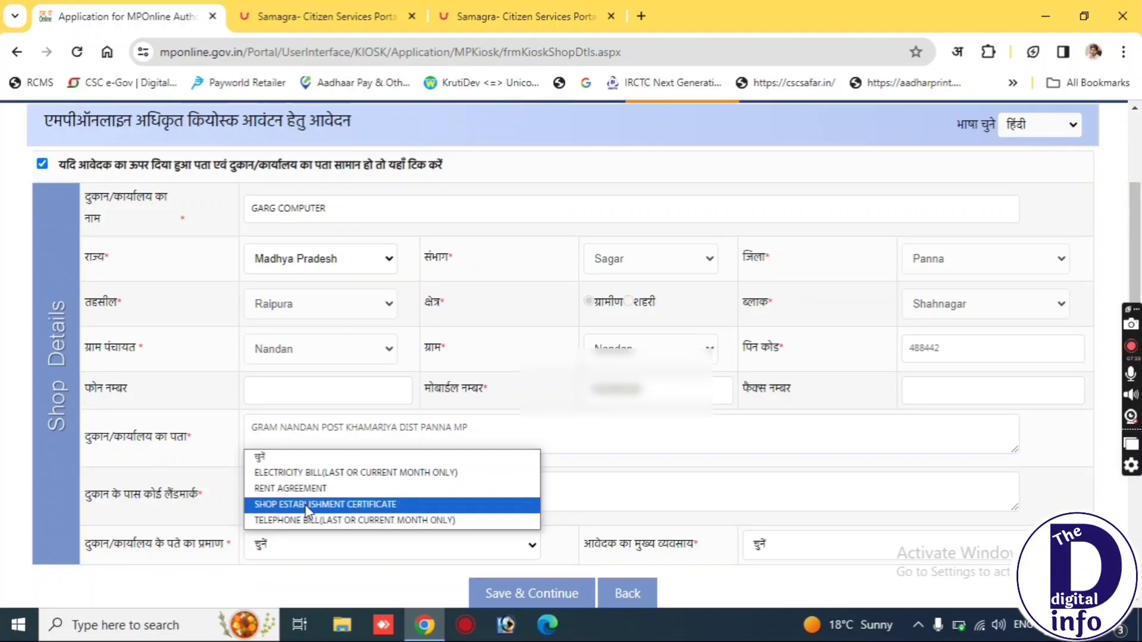
click(296, 475)
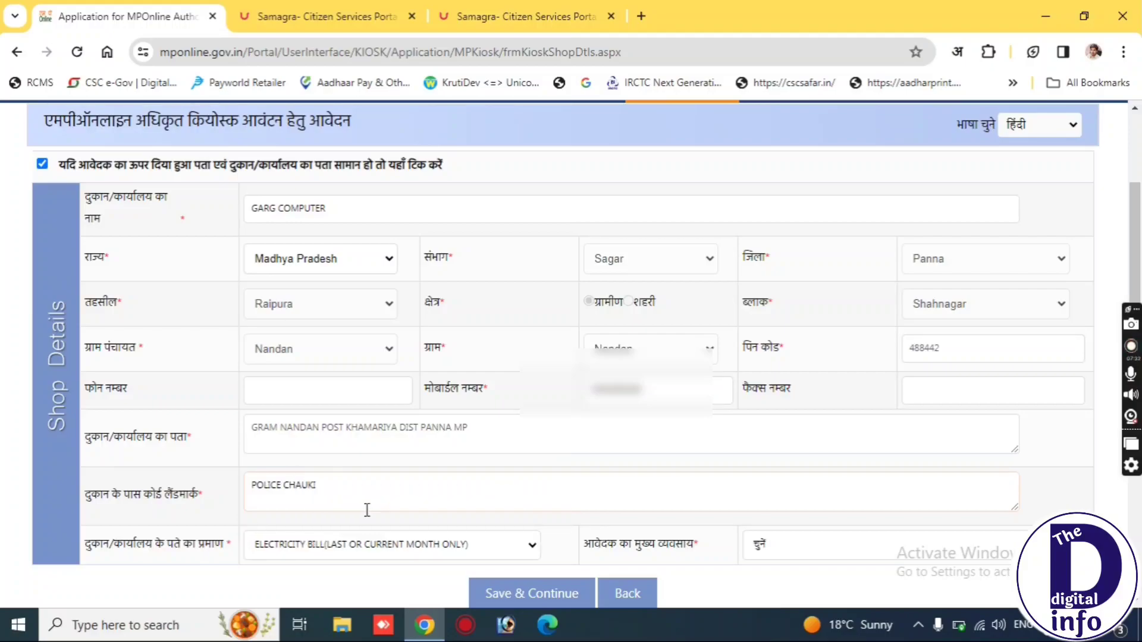
triple_click(672, 546)
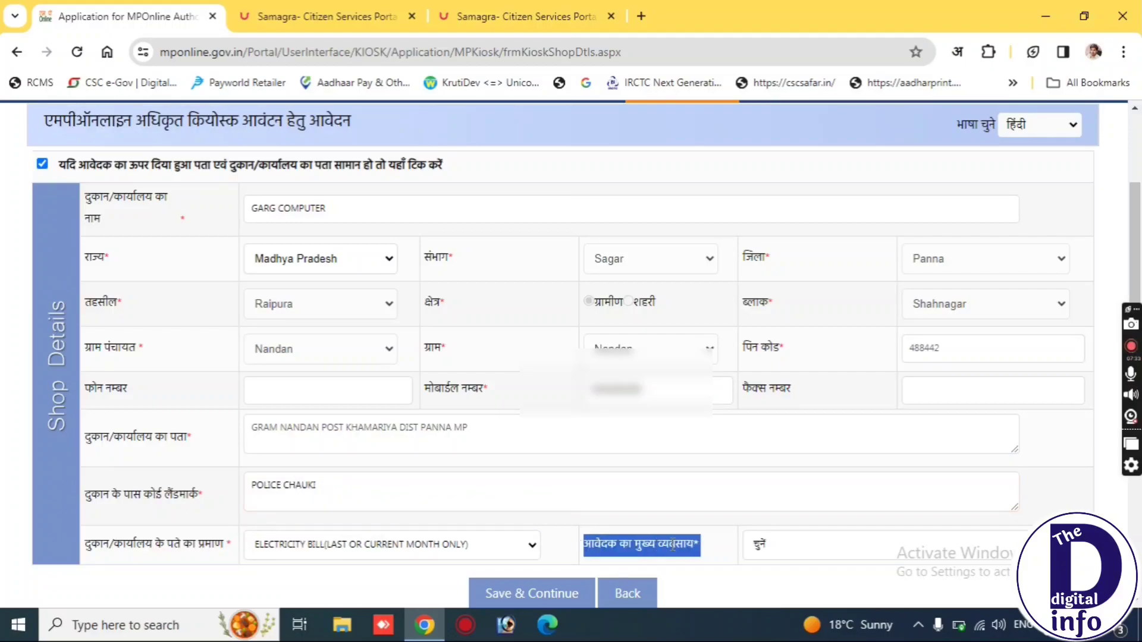
click(852, 546)
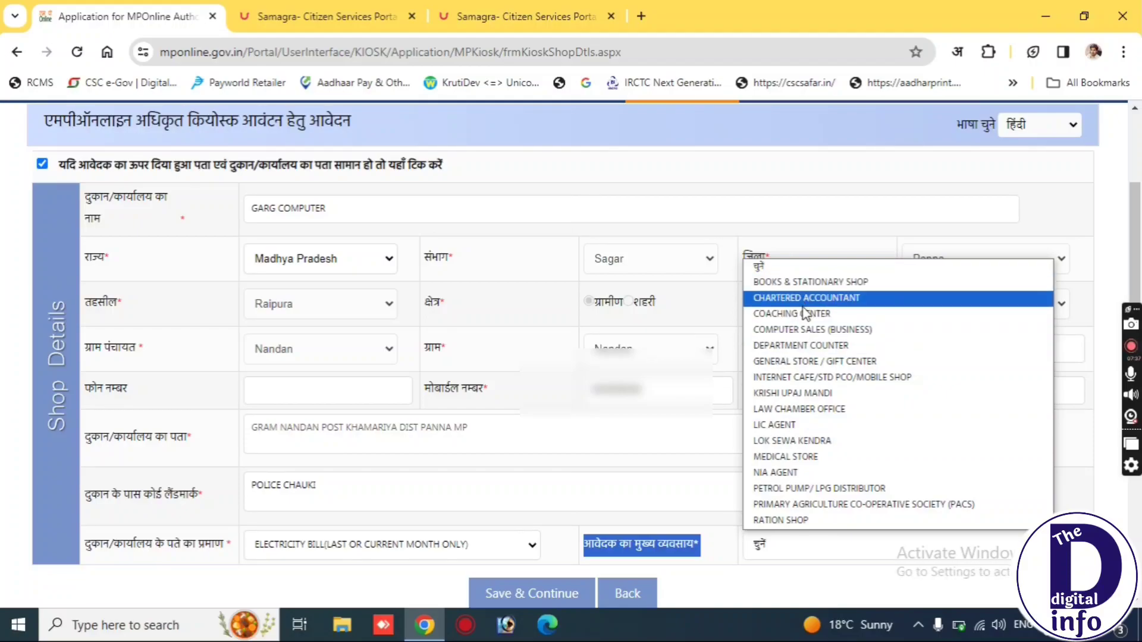
Change main business from LOK SEWA KENDRA to INTERNET CAFE/STD PCO/MOBILE SHOP and save the shop details.
click(822, 441)
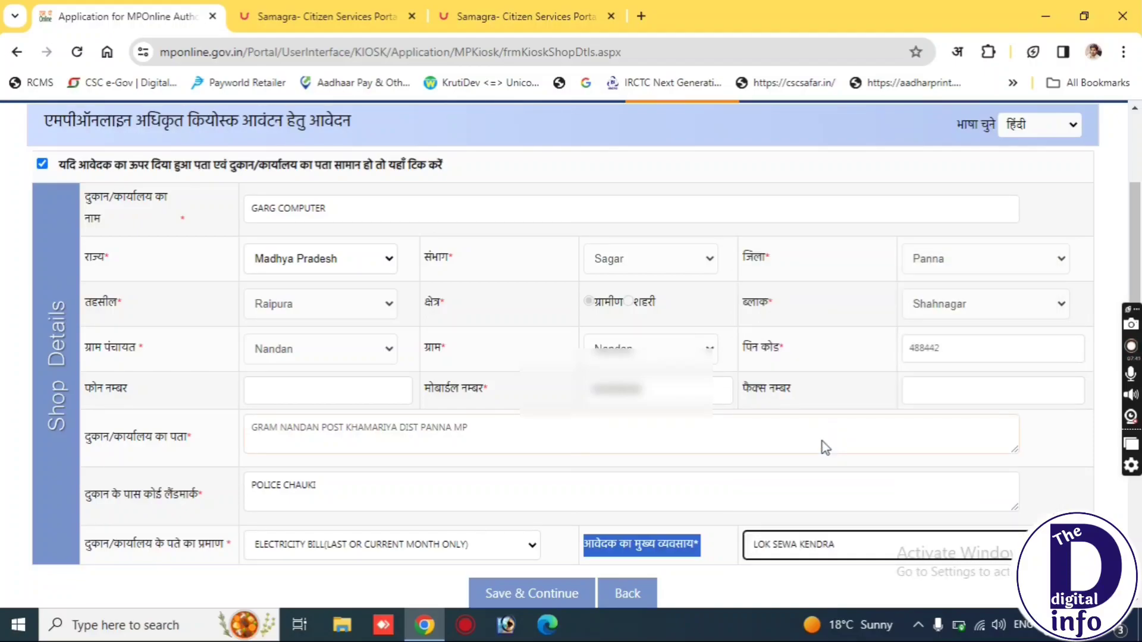
click(825, 547)
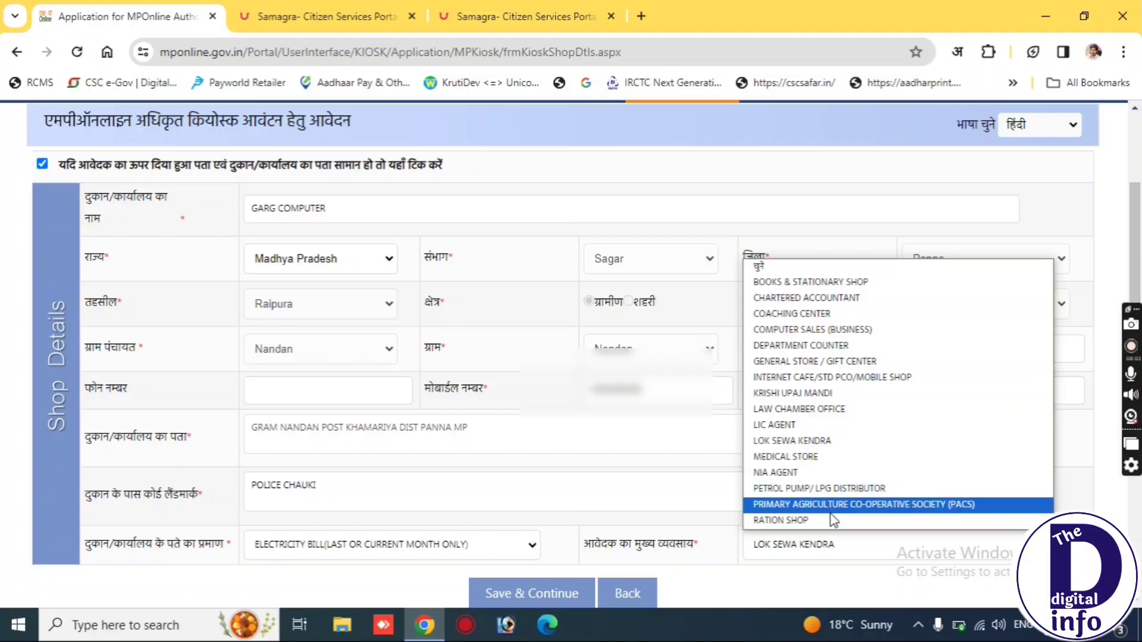
click(810, 382)
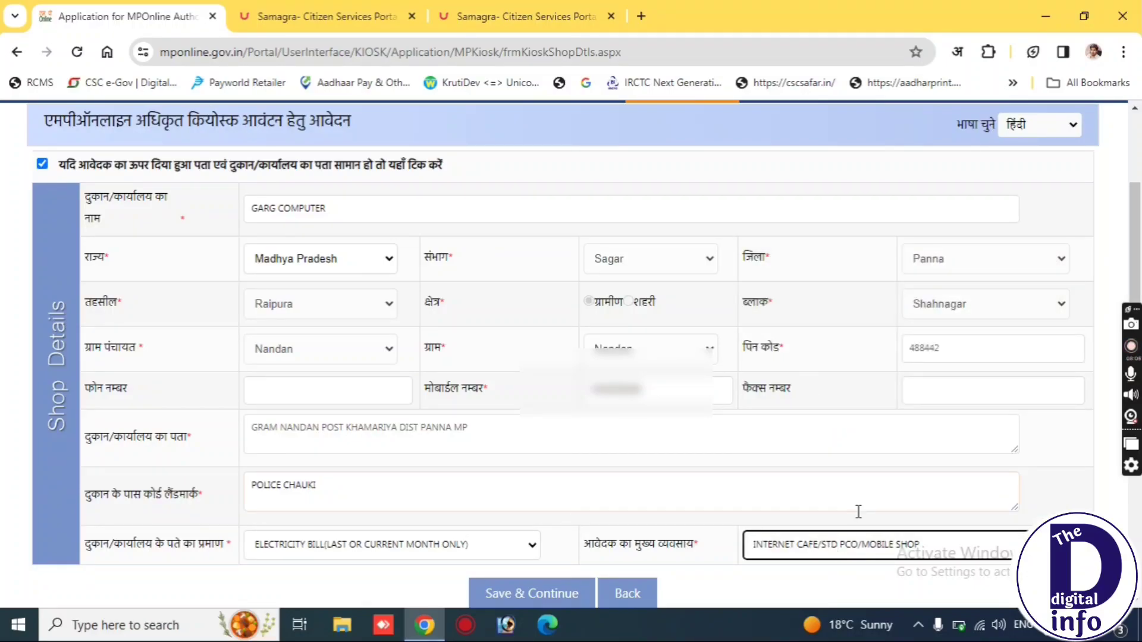
click(877, 511)
click(1105, 487)
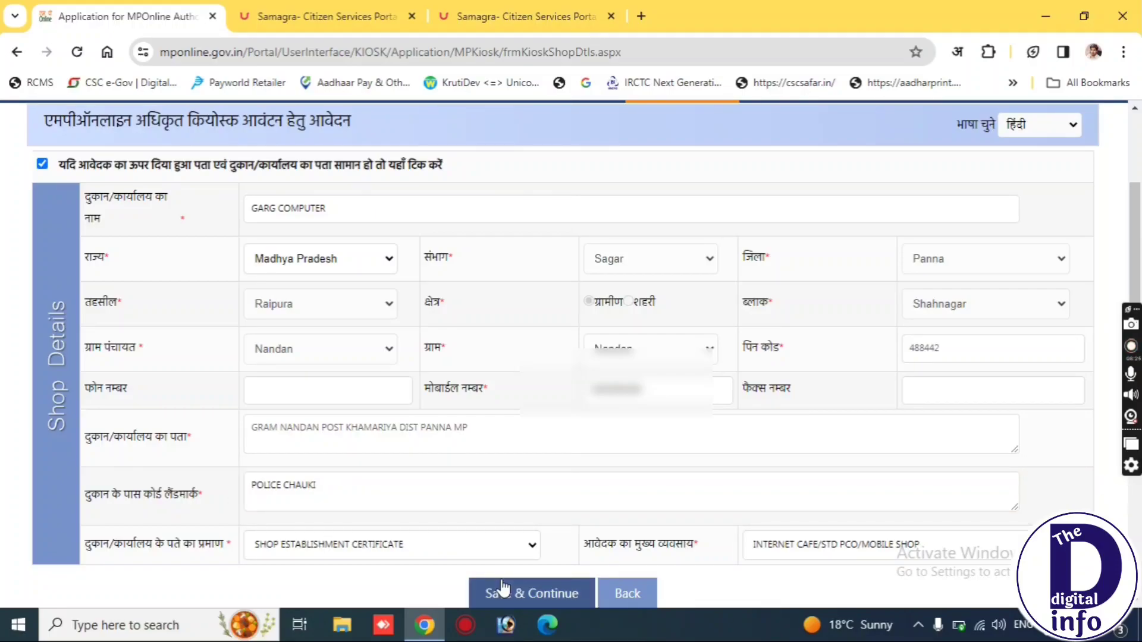
click(502, 589)
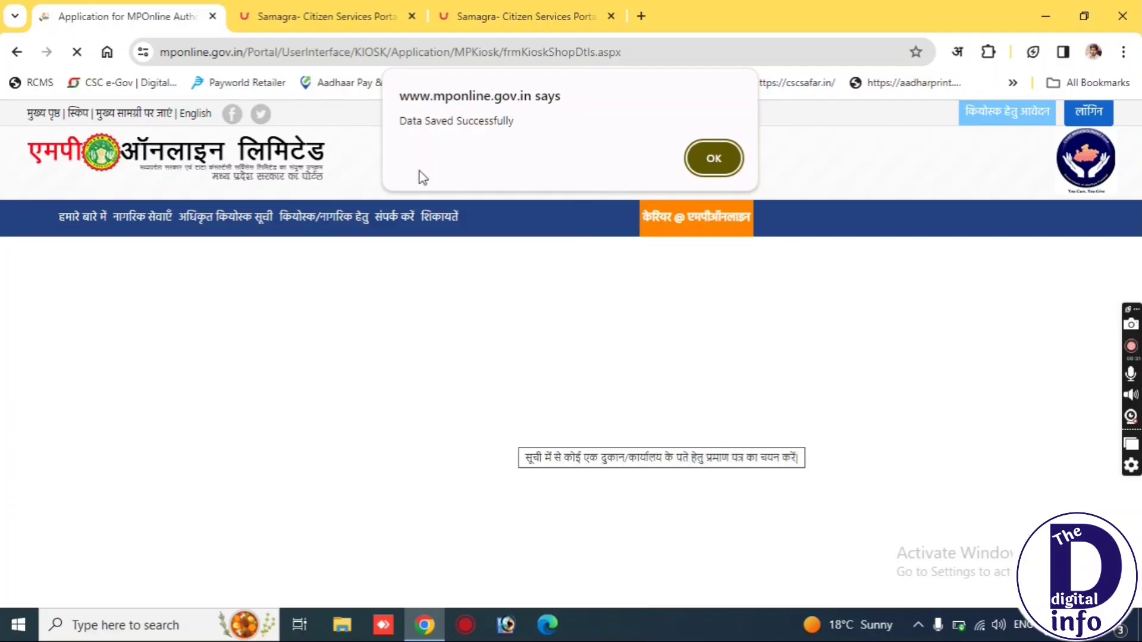
Dismiss the save alert and set the internet connection type to WIRELESS-BROADBAND.
double_click(410, 121)
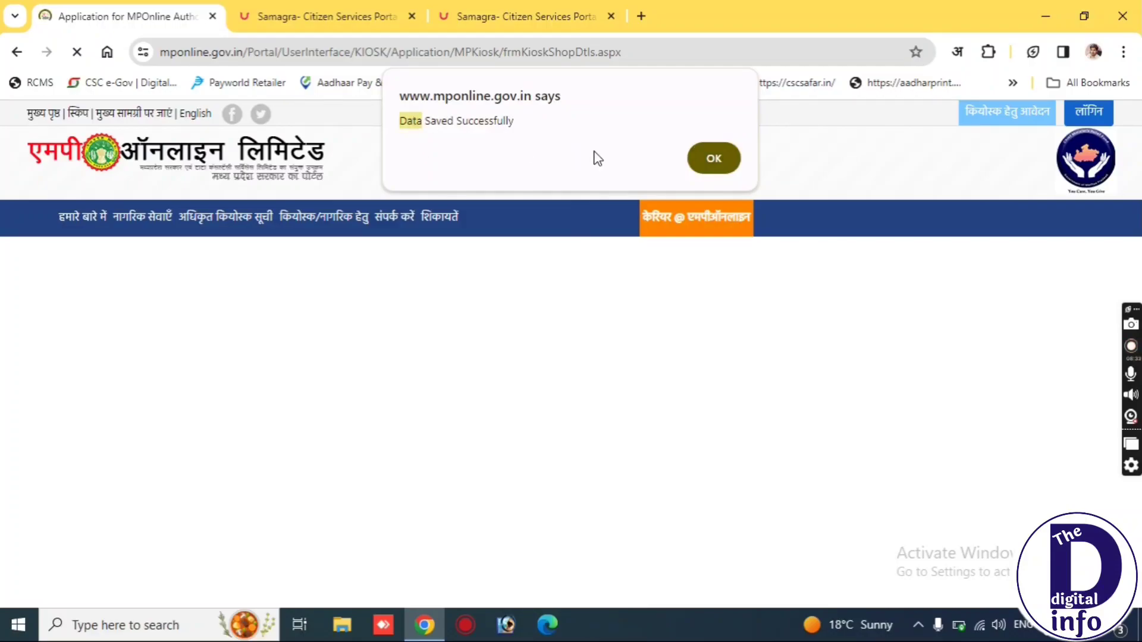
click(727, 158)
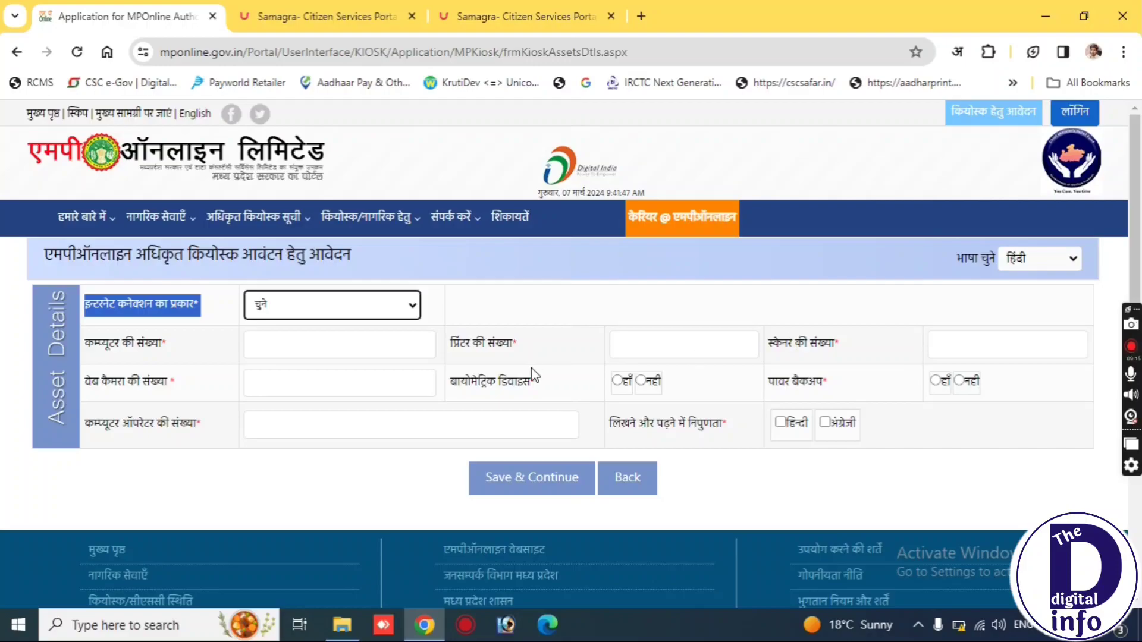
click(316, 317)
click(315, 315)
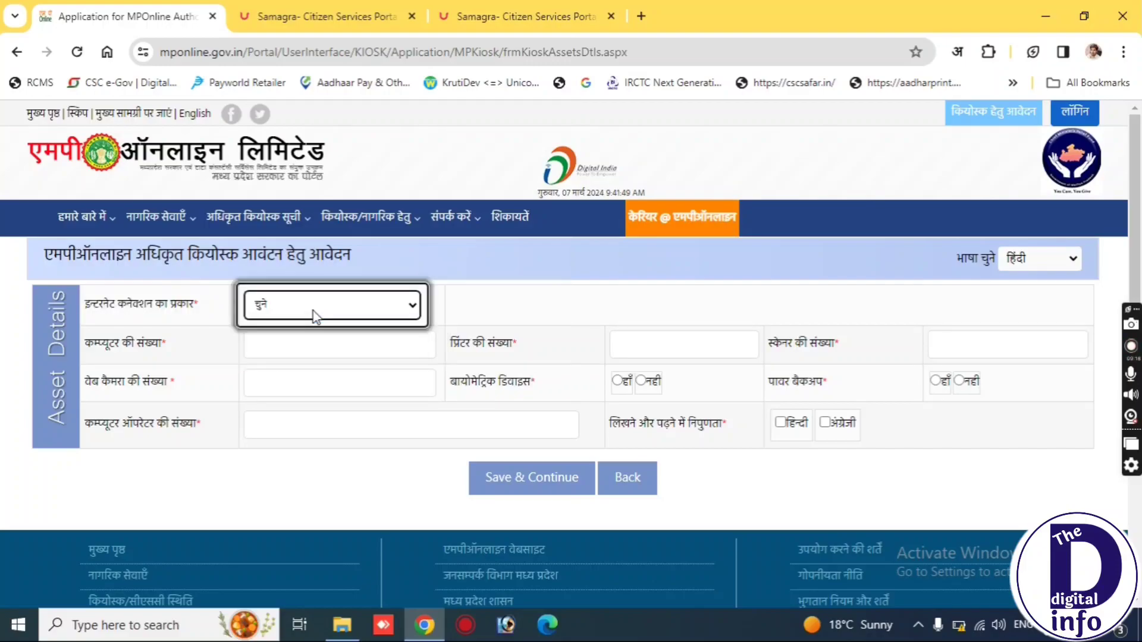
click(314, 315)
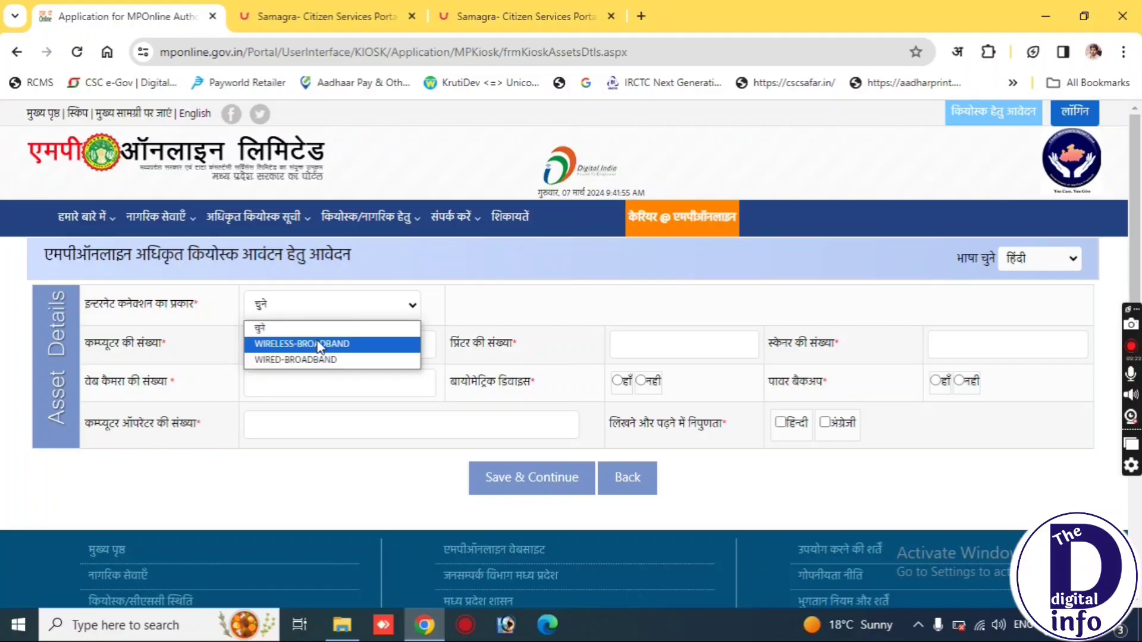
click(320, 345)
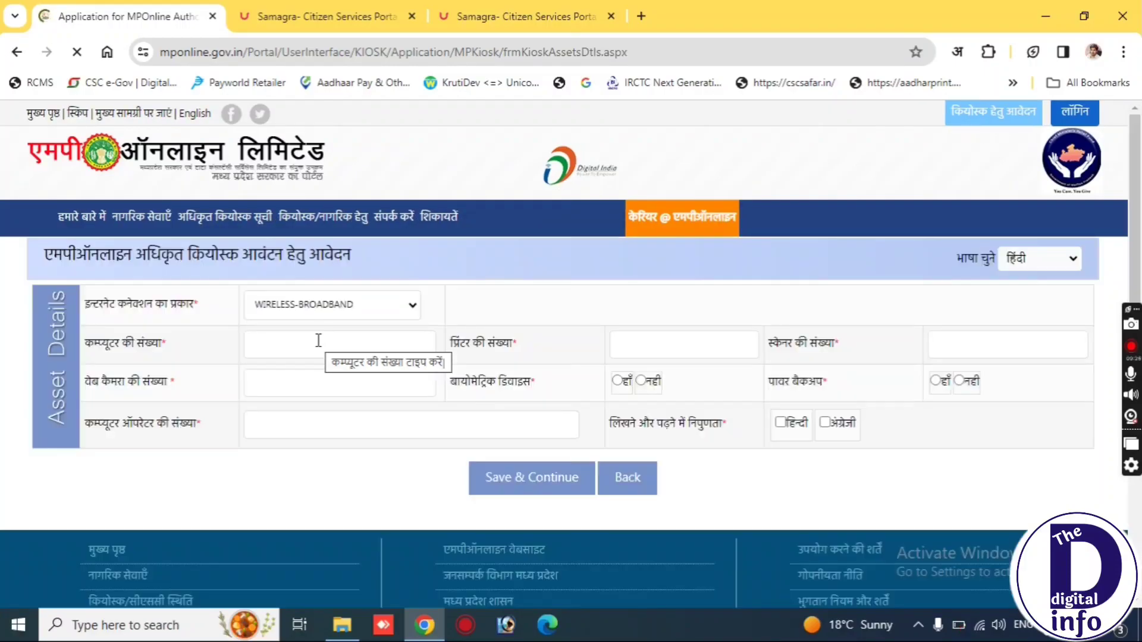
Enter 2 computers, 2 printers, 1 scanner and 1 web camera, and mark the biometric device available.
triple_click(154, 343)
click(284, 345)
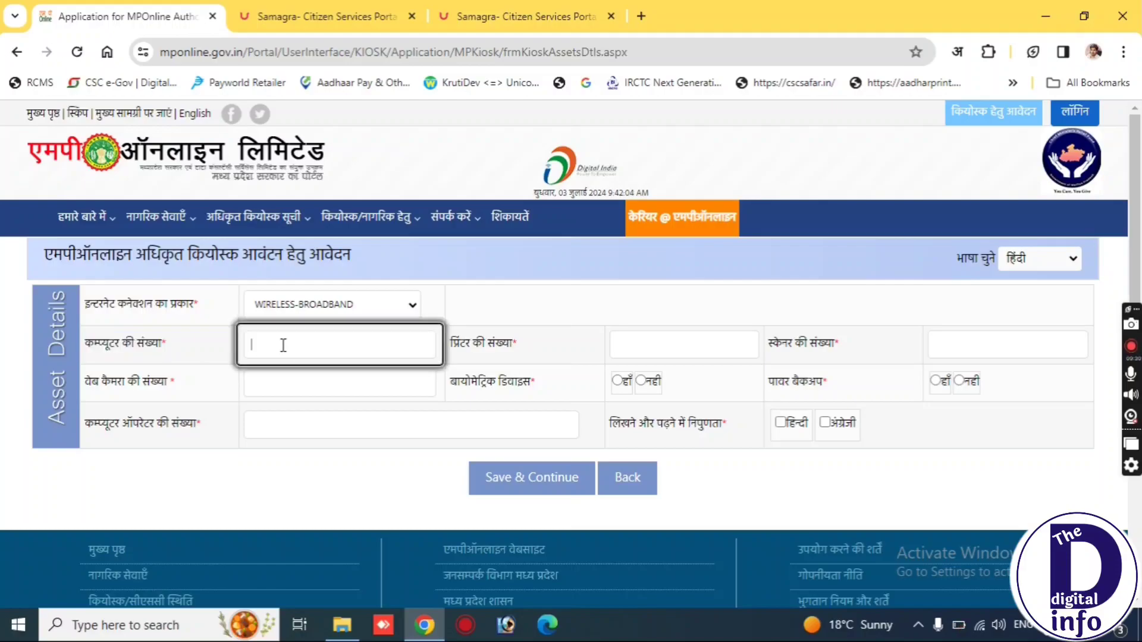
text(2)
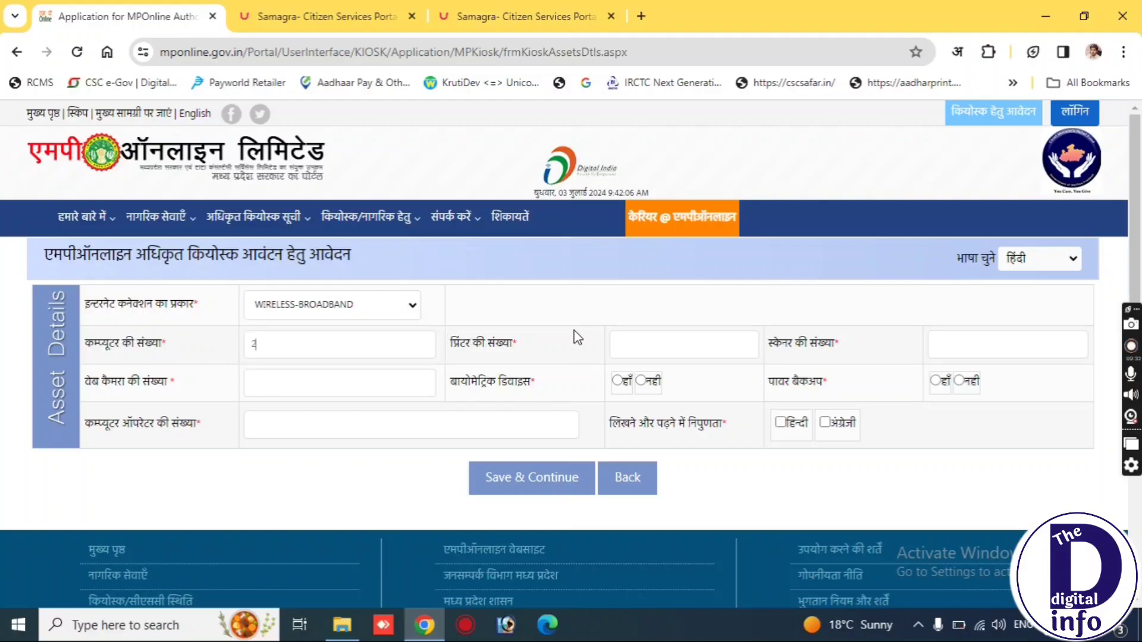
click(662, 349)
text(2)
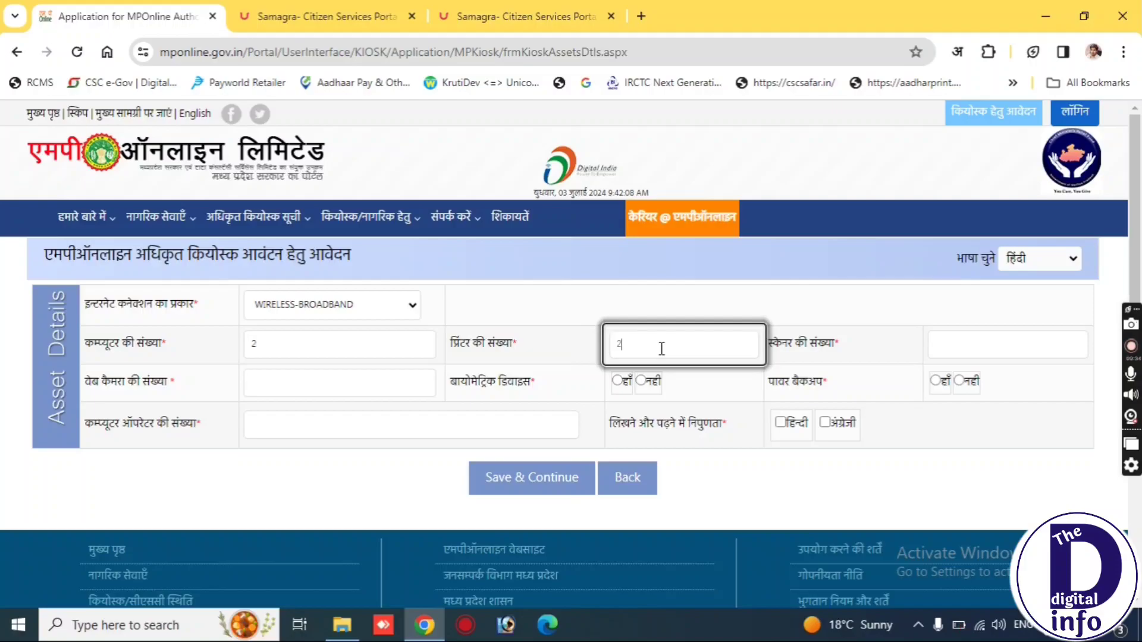
click(951, 341)
text(1)
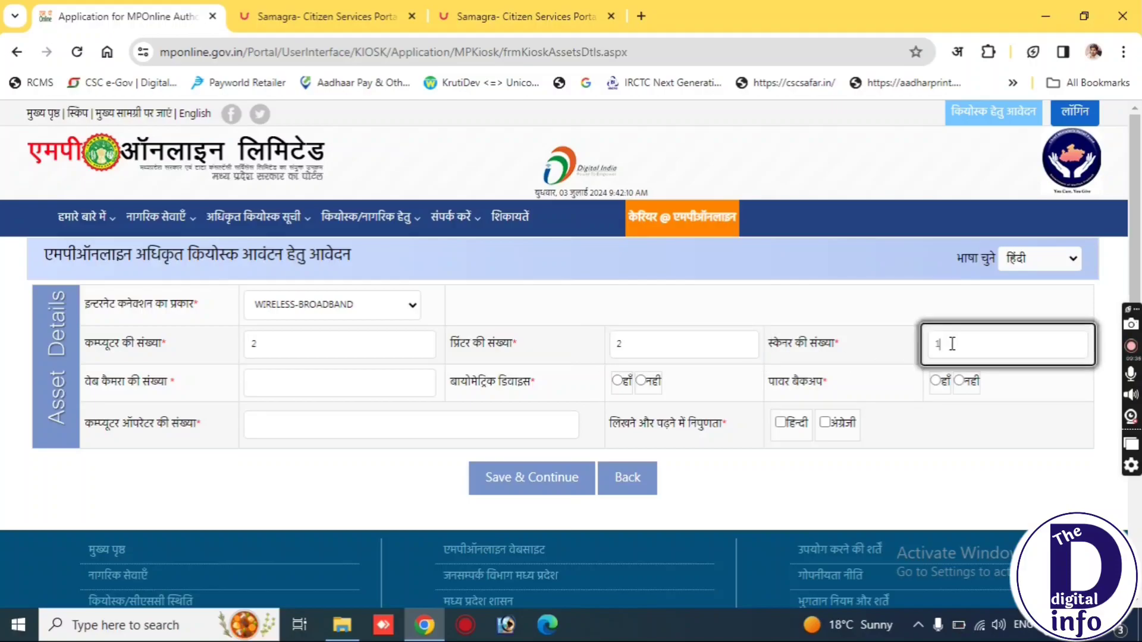
click(373, 387)
text(1)
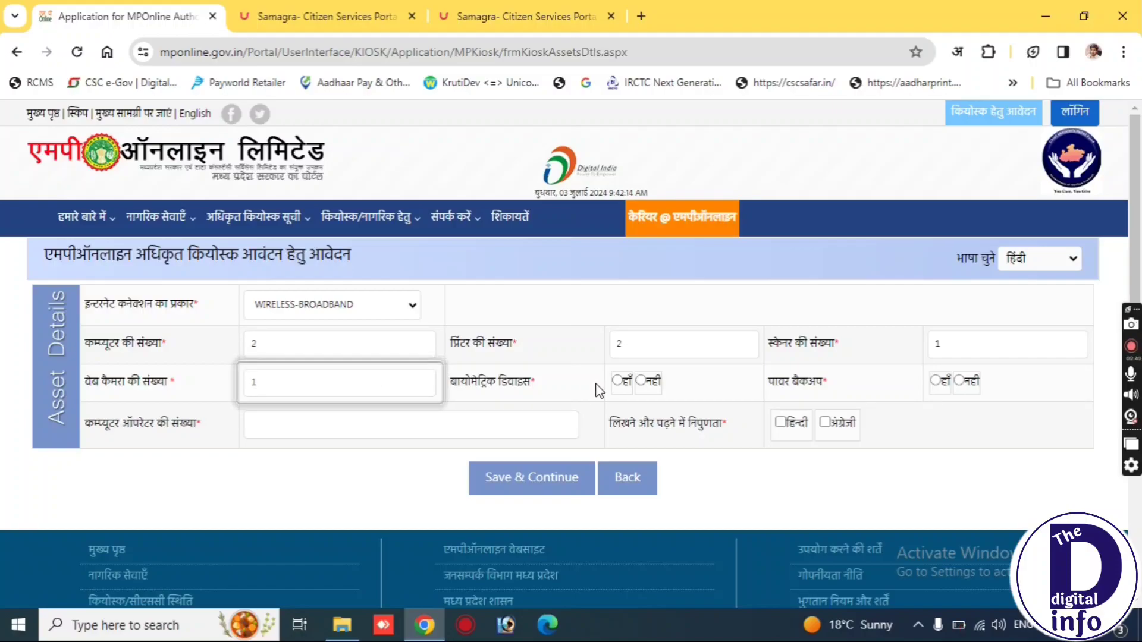
click(617, 380)
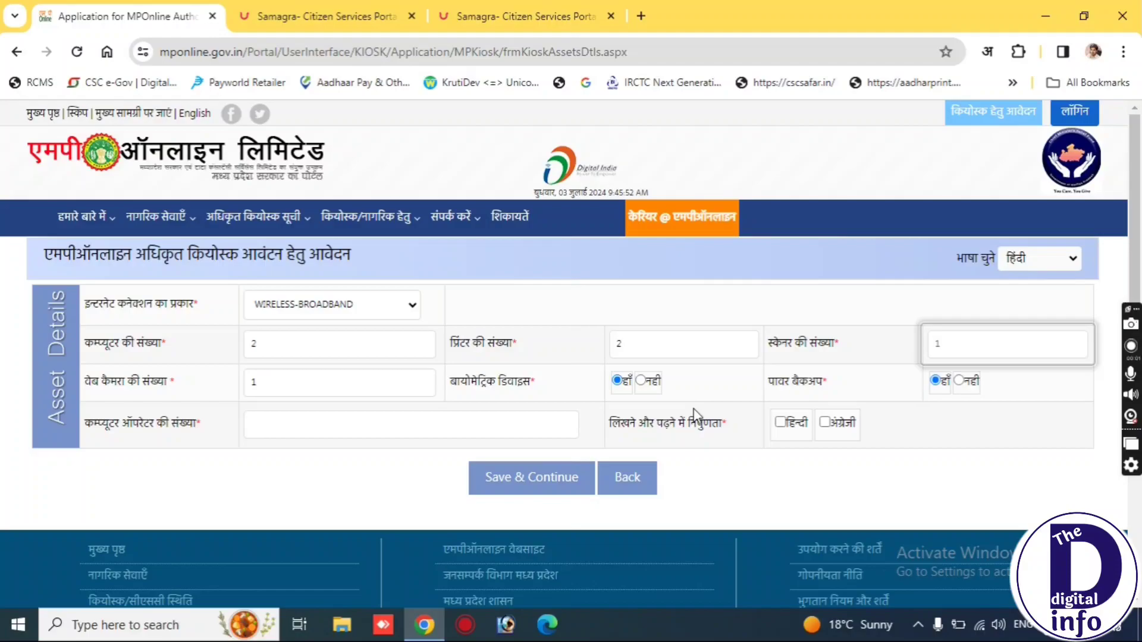
Answer हाँ for power backup and enter 2 as the computer operator count.
click(696, 414)
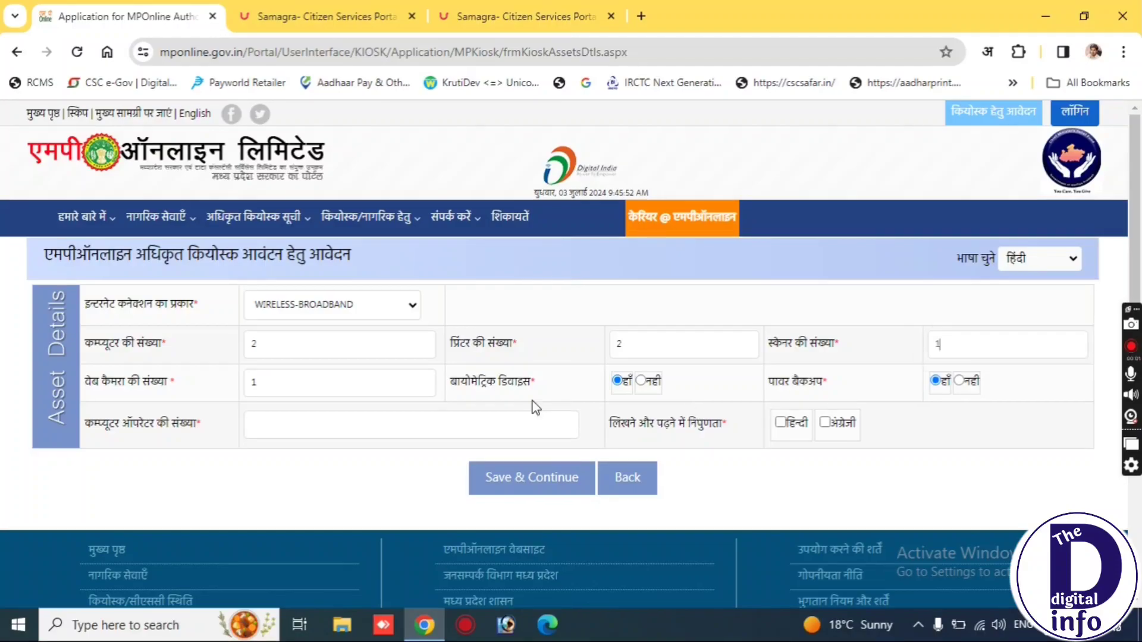
triple_click(822, 384)
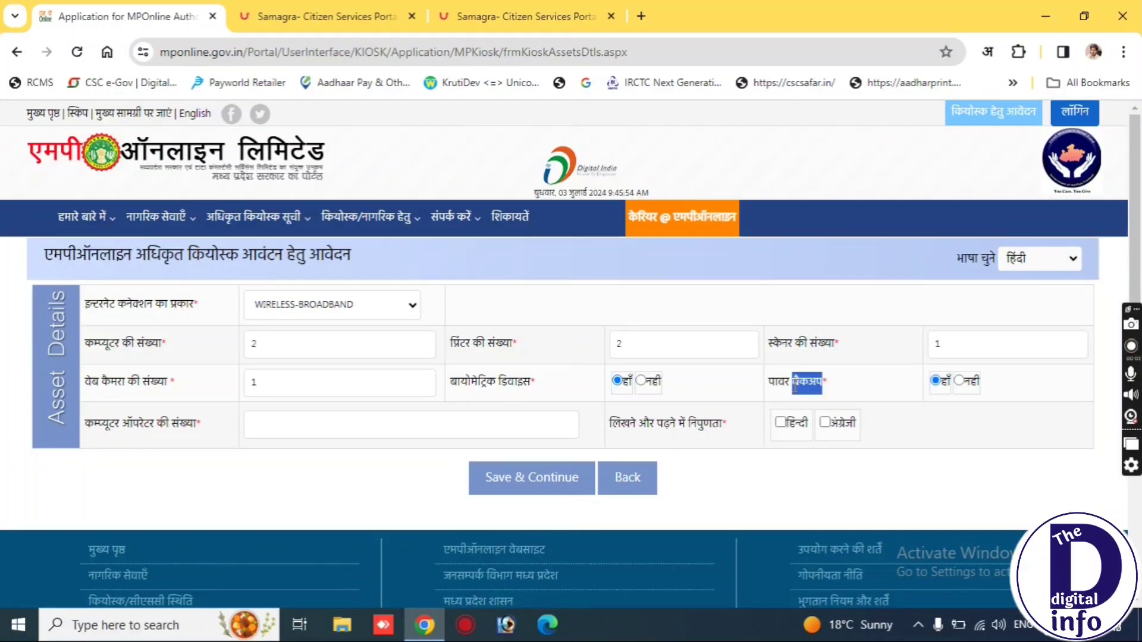
click(936, 382)
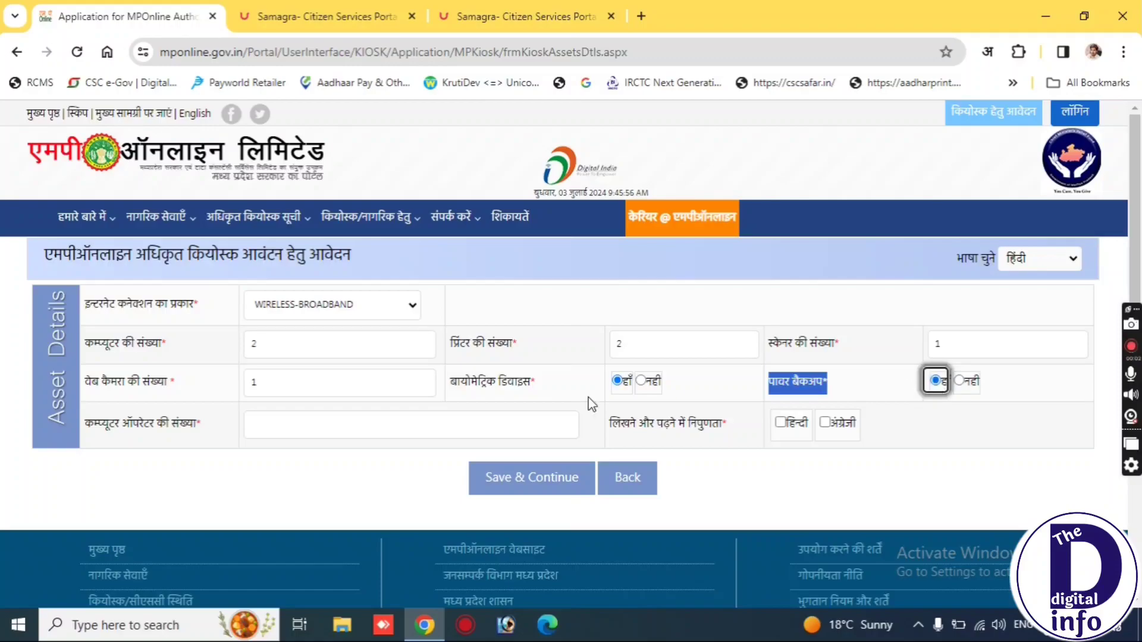
triple_click(166, 437)
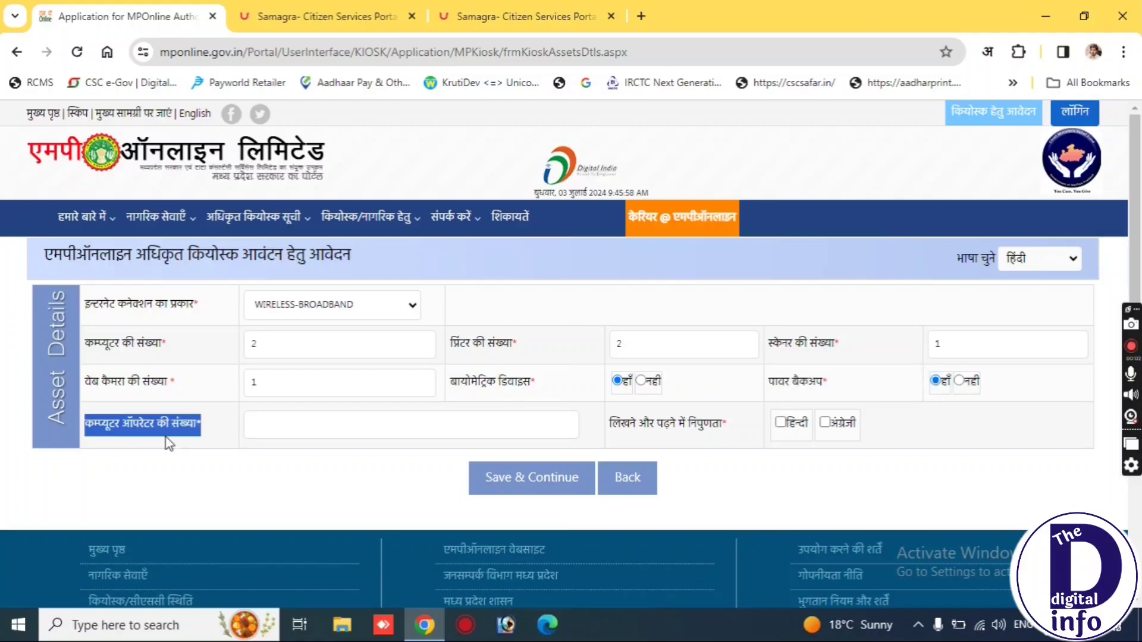
drag(167, 345, 156, 348)
triple_click(155, 348)
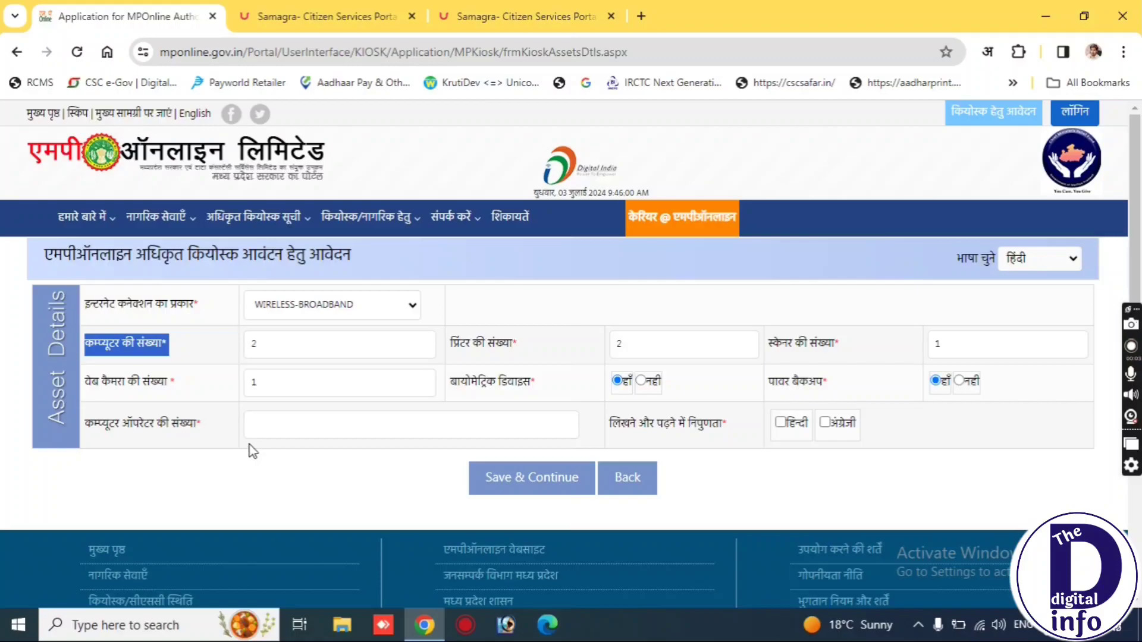
triple_click(150, 433)
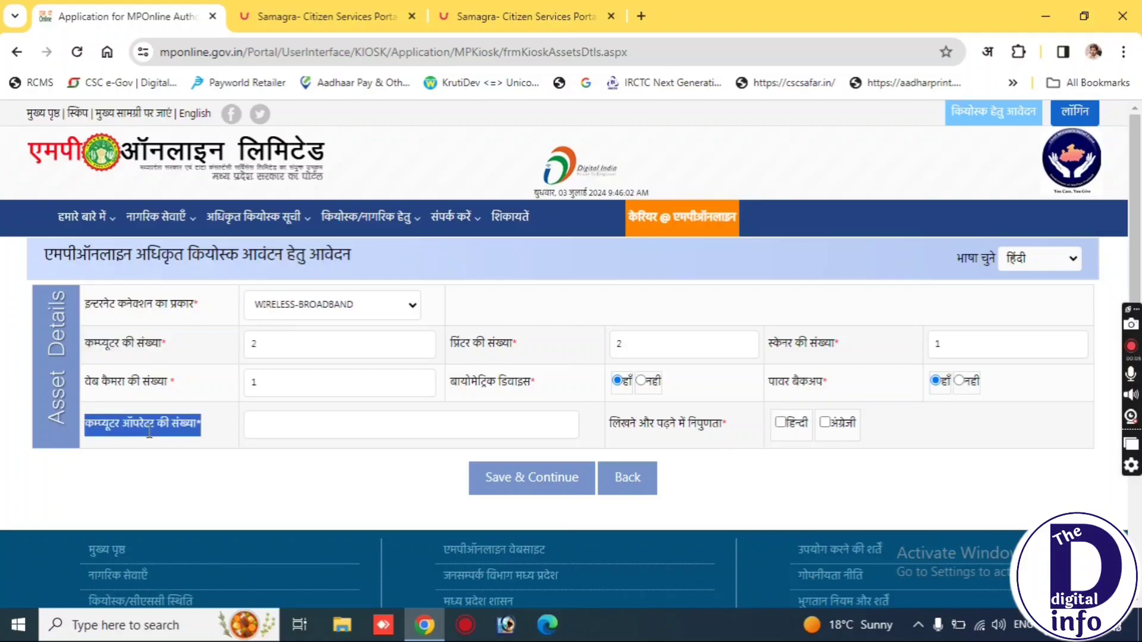
click(293, 417)
text(2)
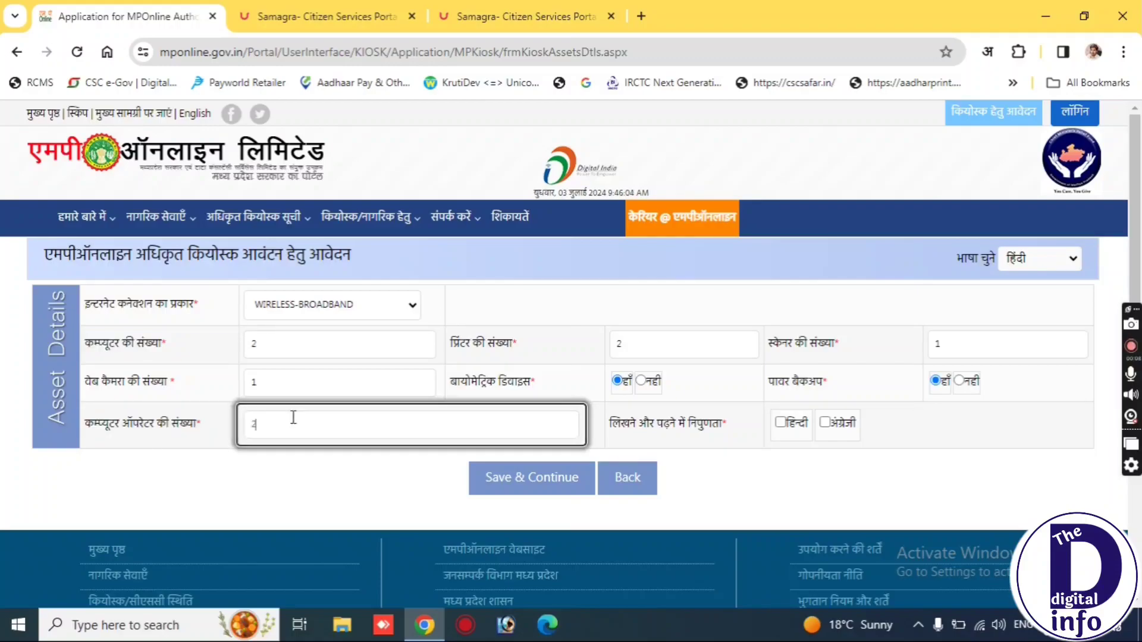
click(647, 406)
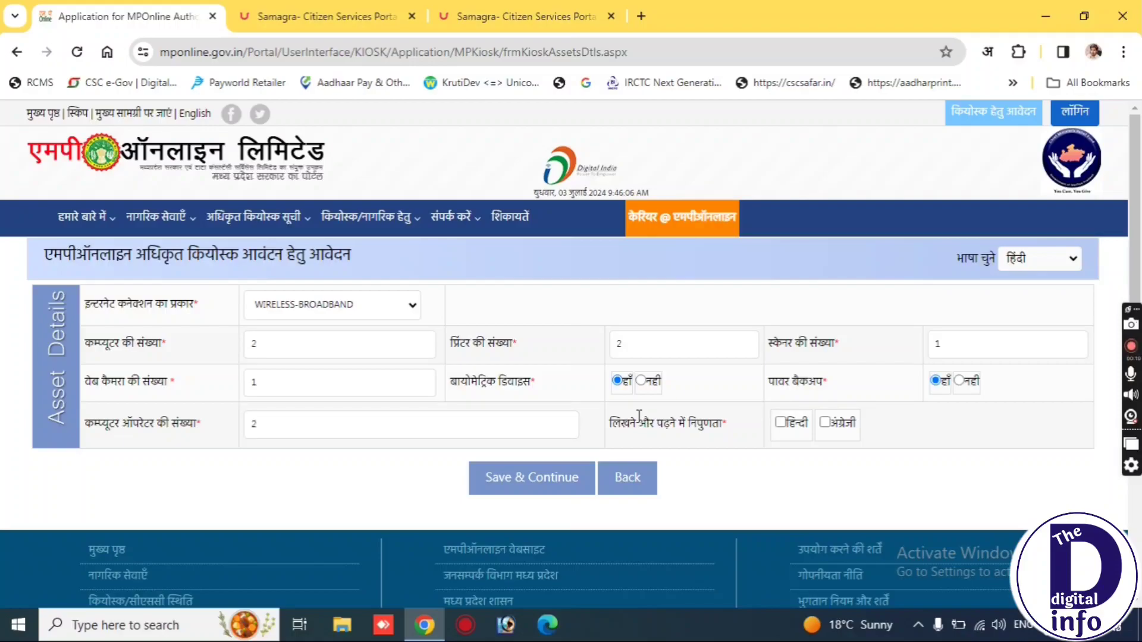
Tick हिन्दी and अंग्रेजी reading and writing proficiency, then save the asset details.
triple_click(647, 424)
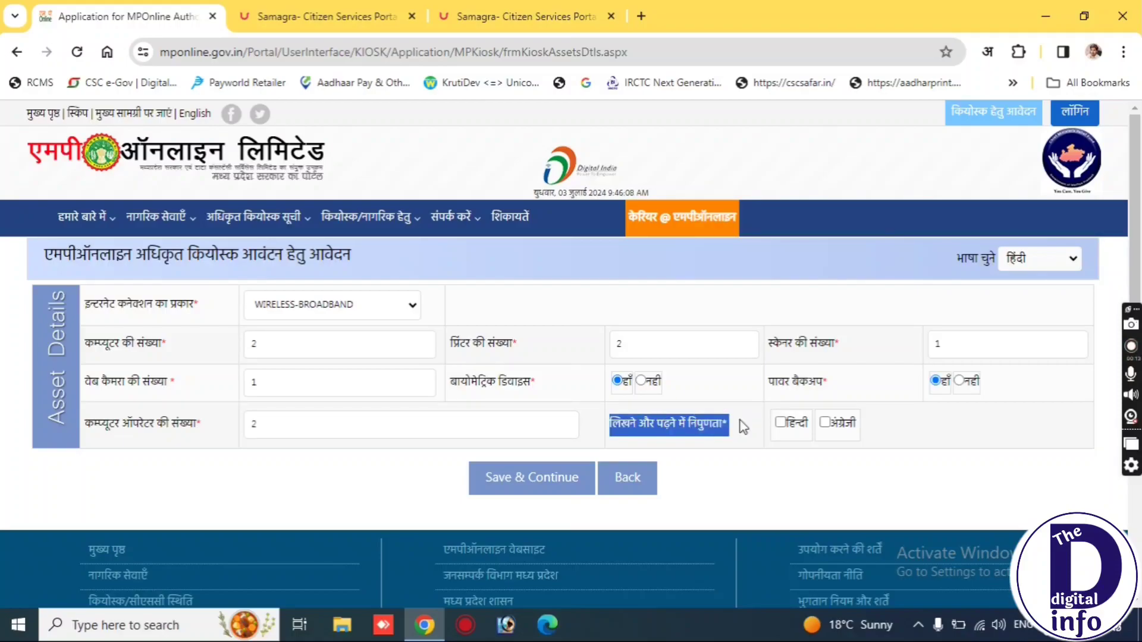
click(779, 423)
click(825, 423)
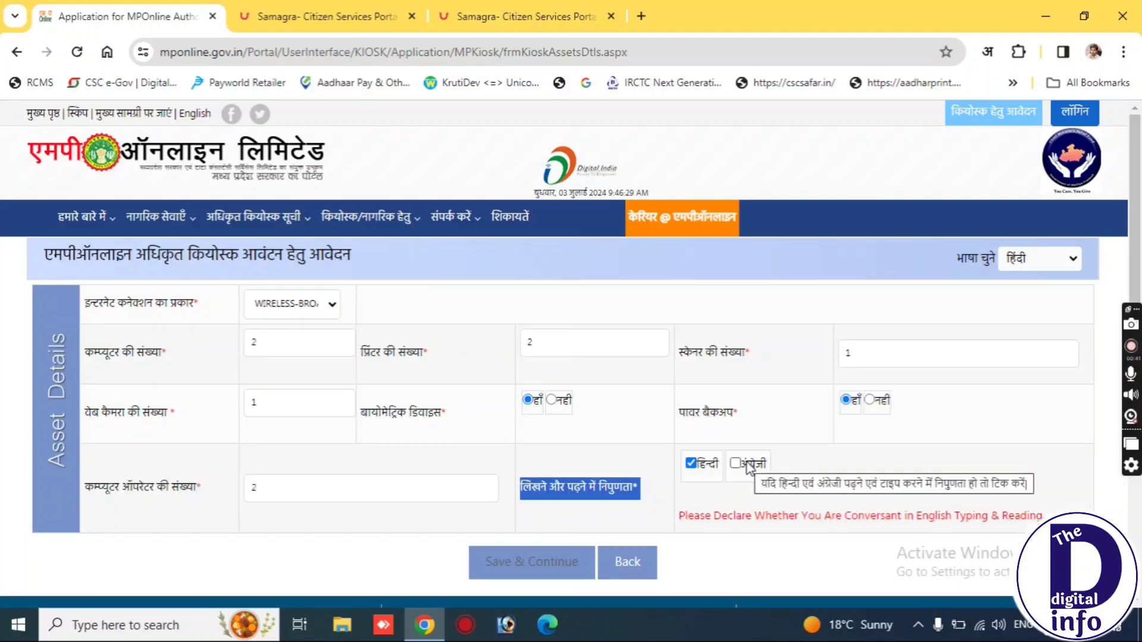
click(736, 465)
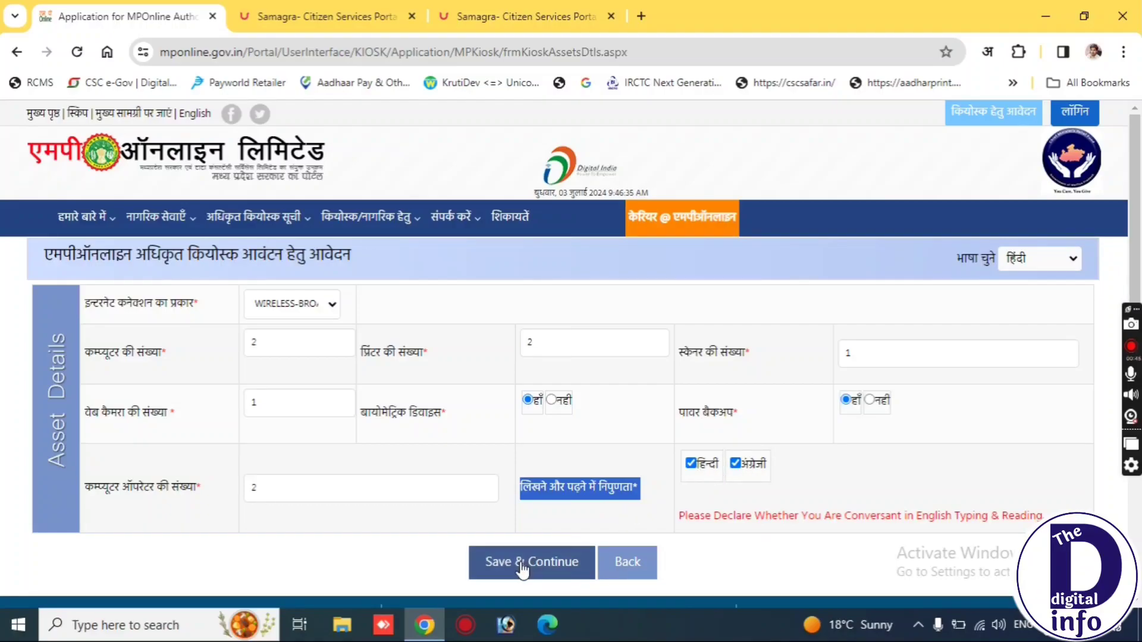
click(522, 570)
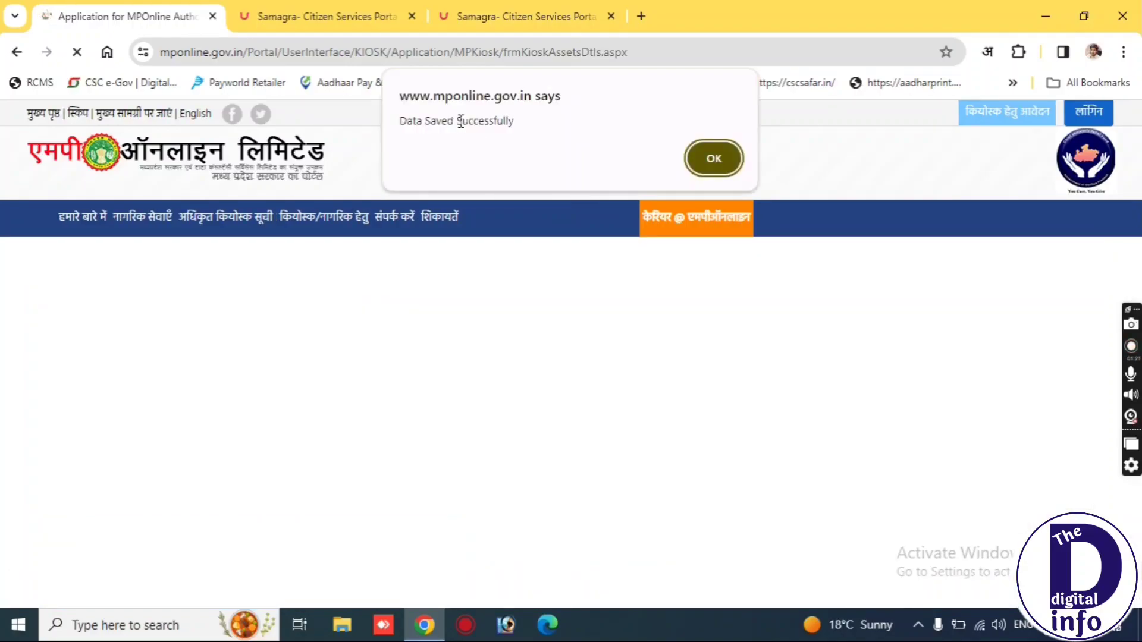
Close the 'Data Saved Successfully' alert to proceed to document upload.
triple_click(461, 121)
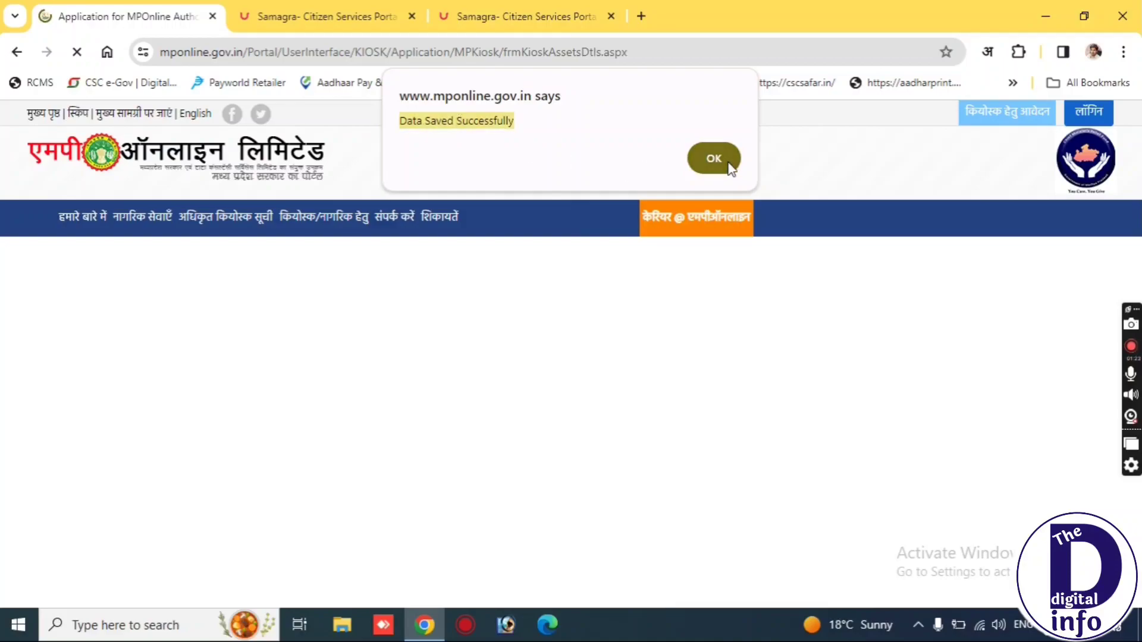
click(714, 158)
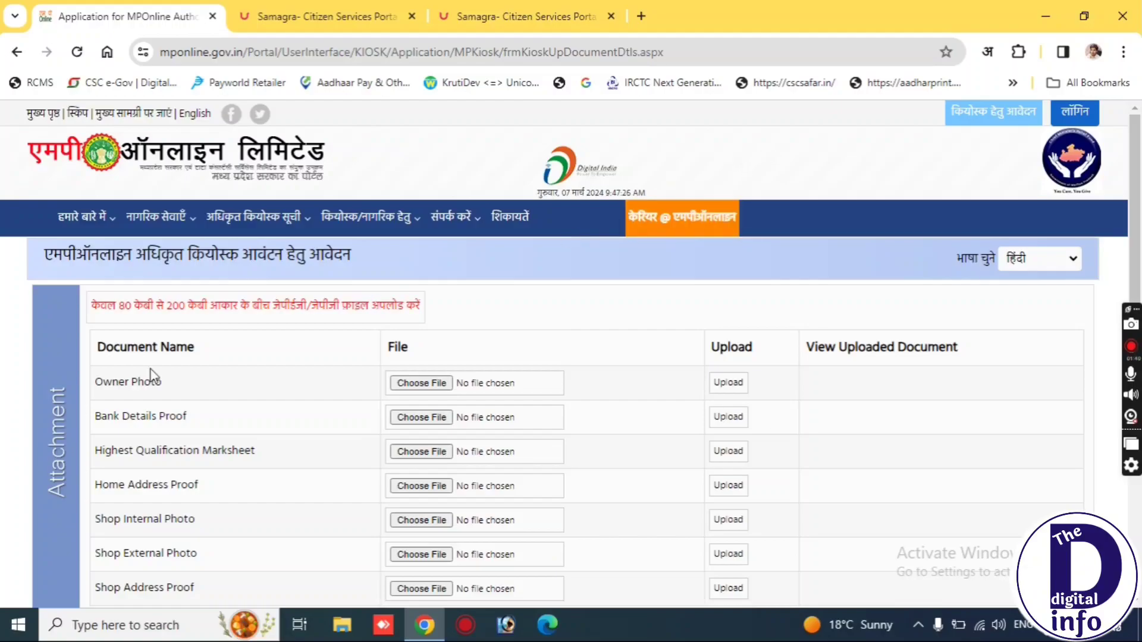
drag(138, 351, 189, 356)
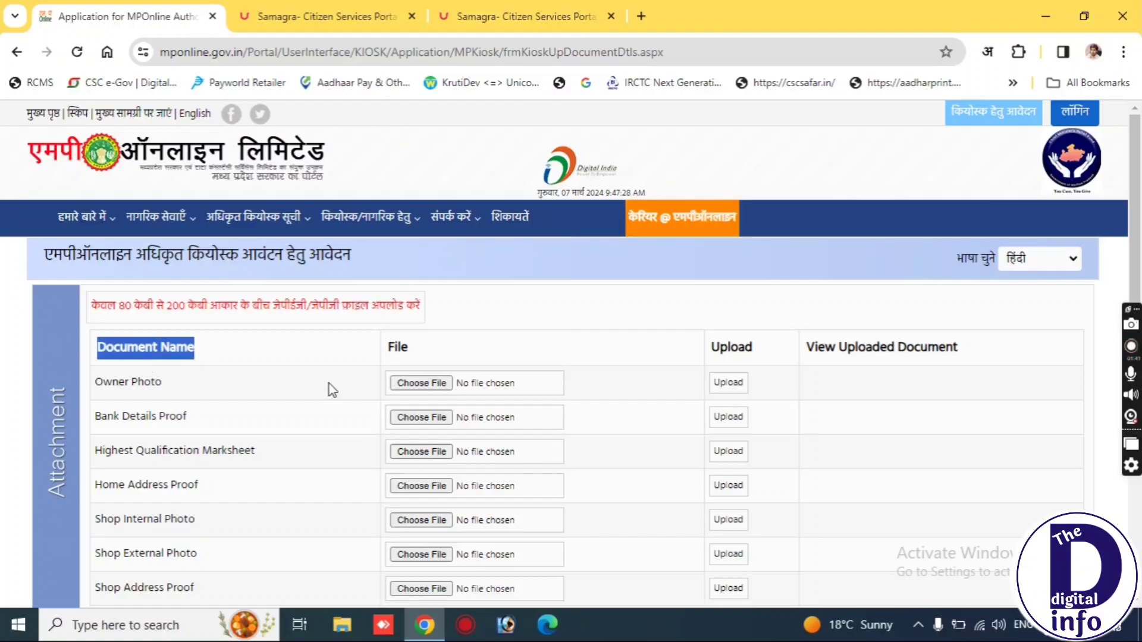
double_click(396, 347)
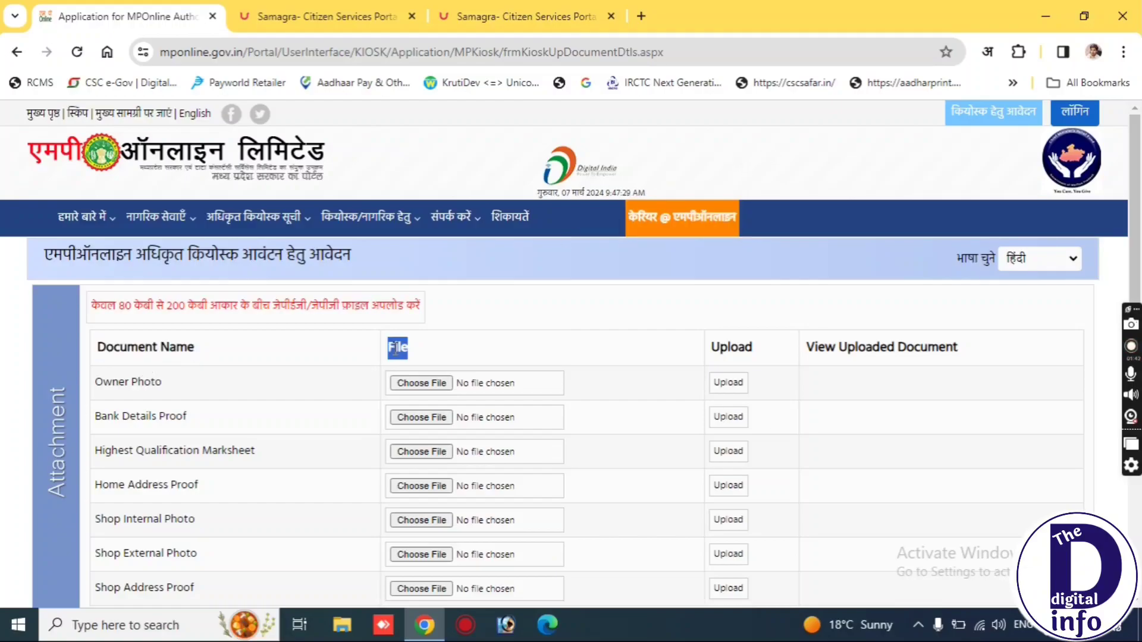
double_click(730, 347)
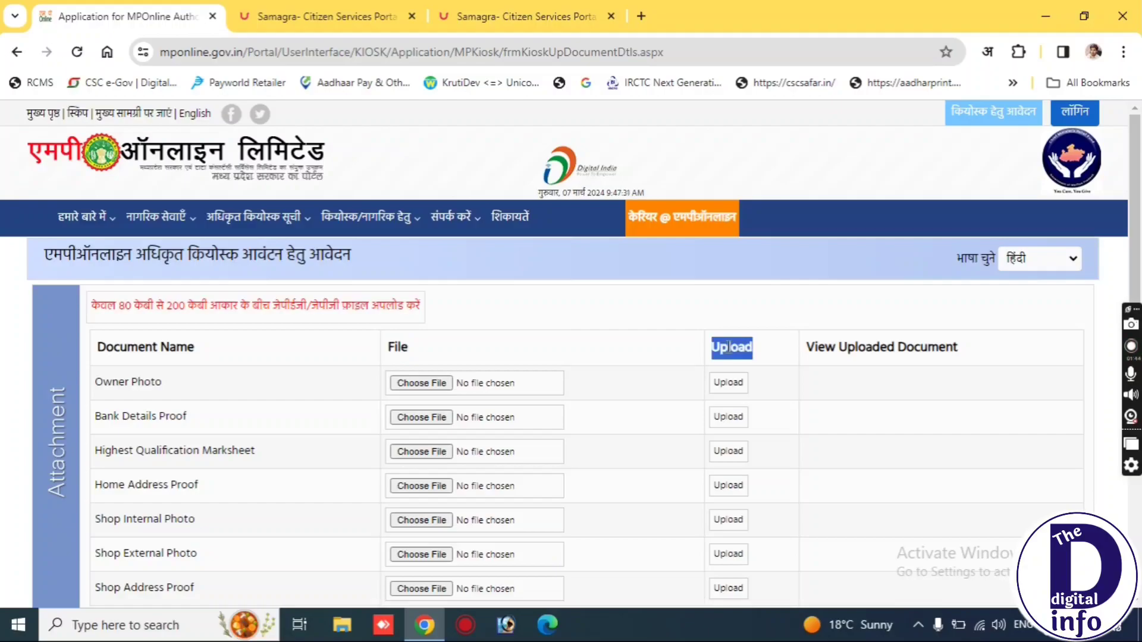
triple_click(141, 388)
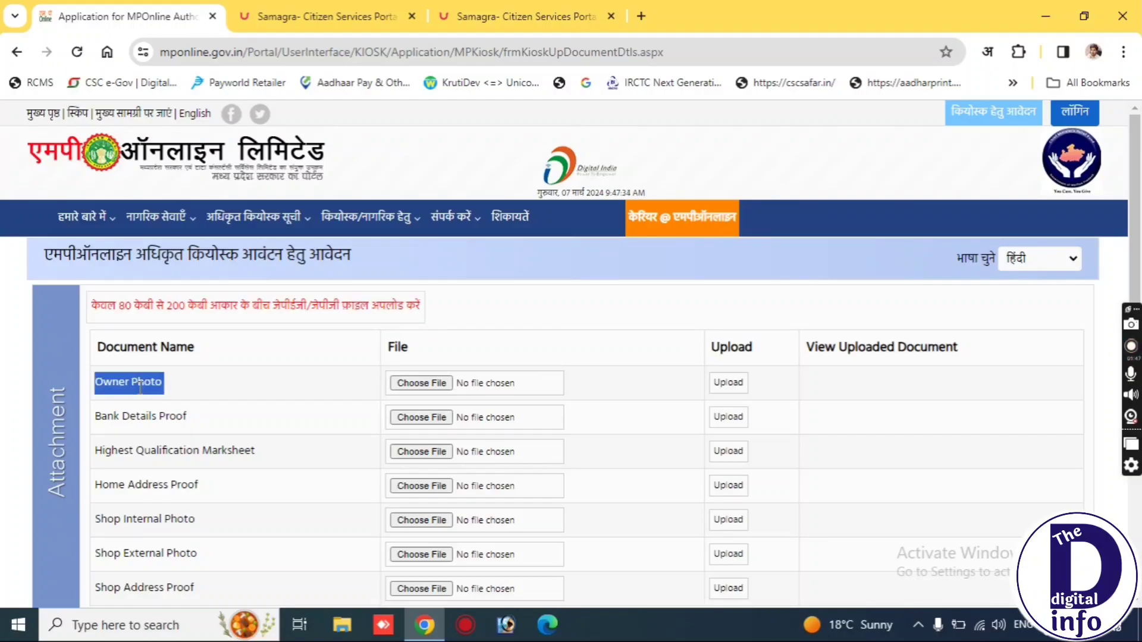
scroll(141, 388, down, 1)
triple_click(138, 351)
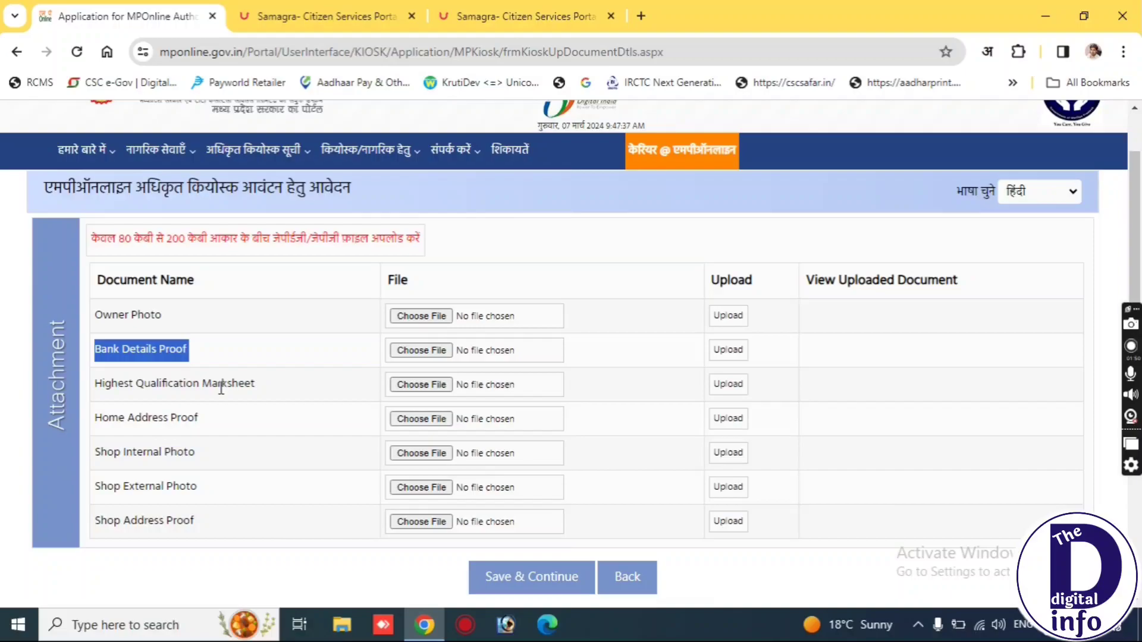
triple_click(207, 389)
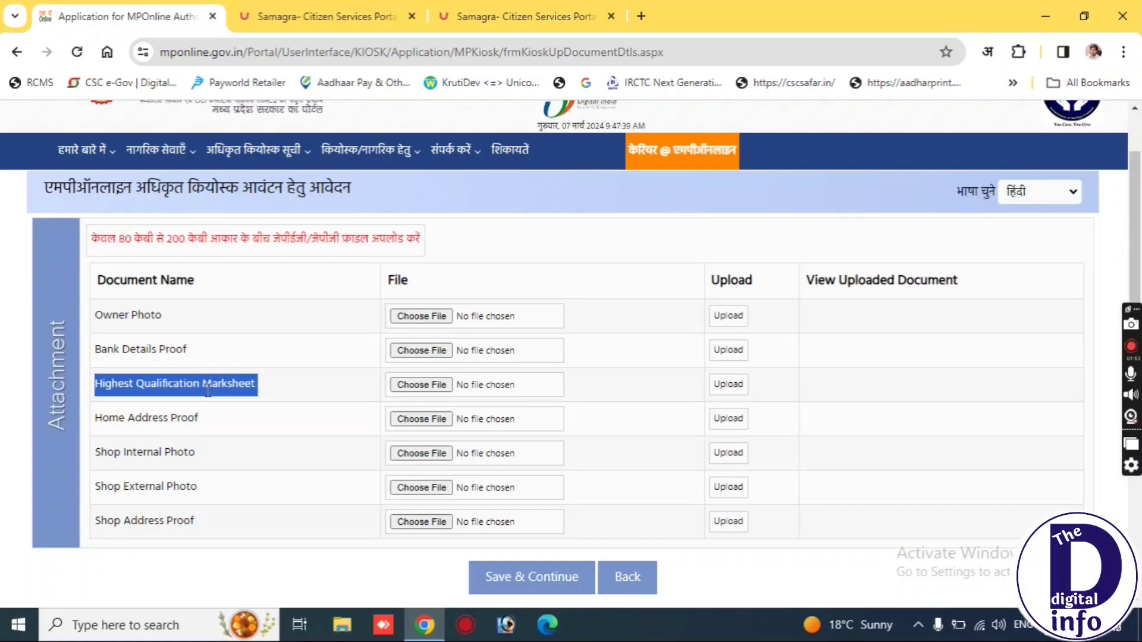
triple_click(153, 414)
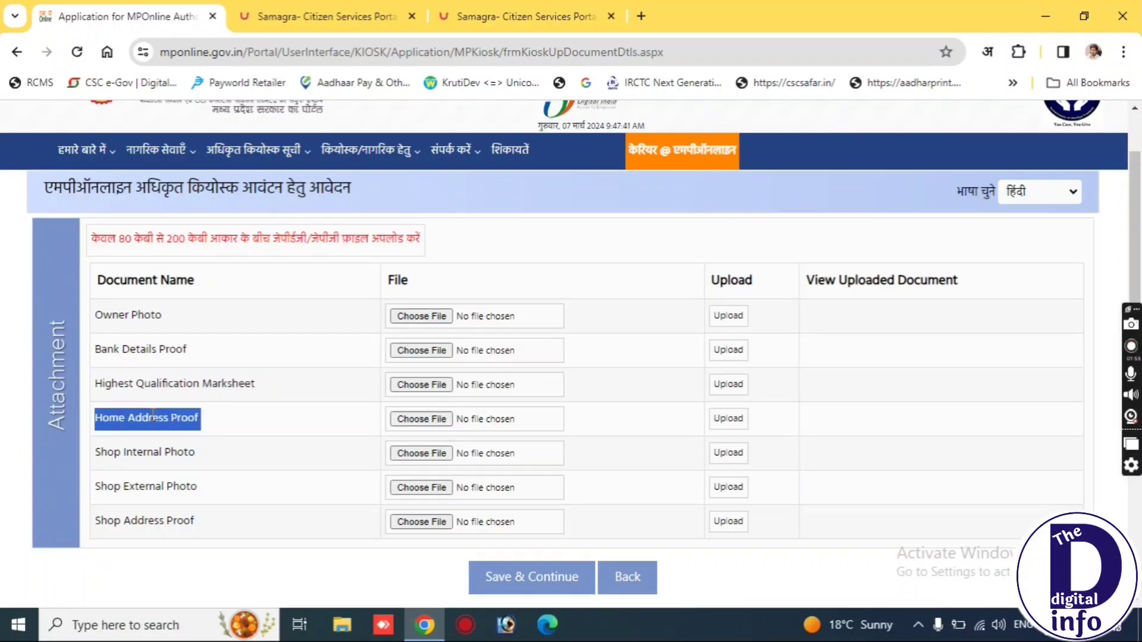
triple_click(135, 451)
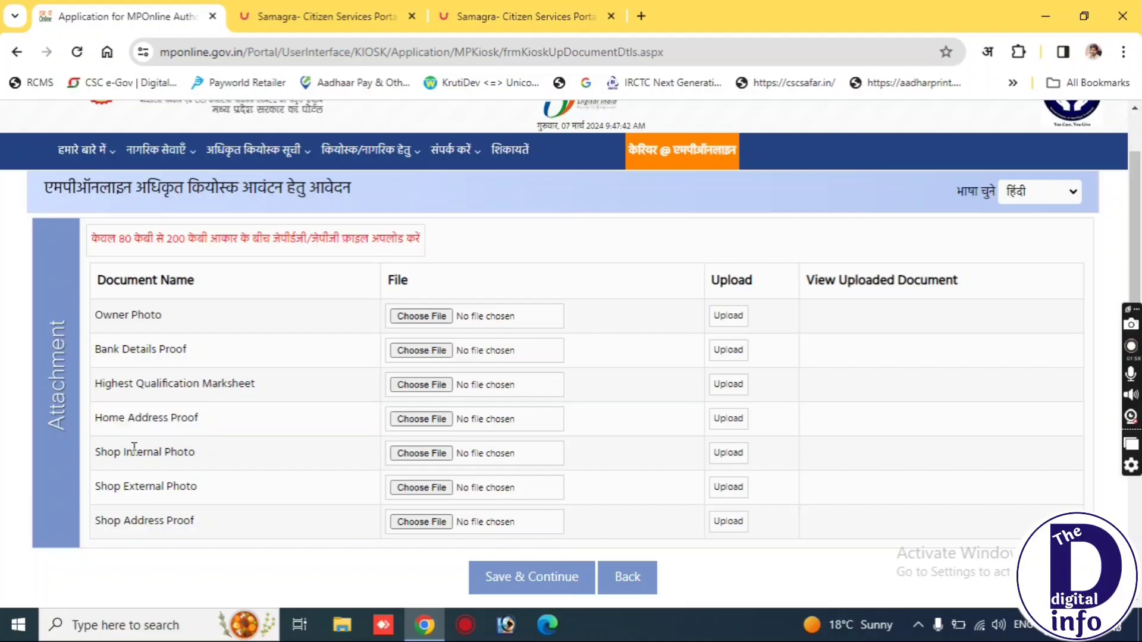
triple_click(146, 482)
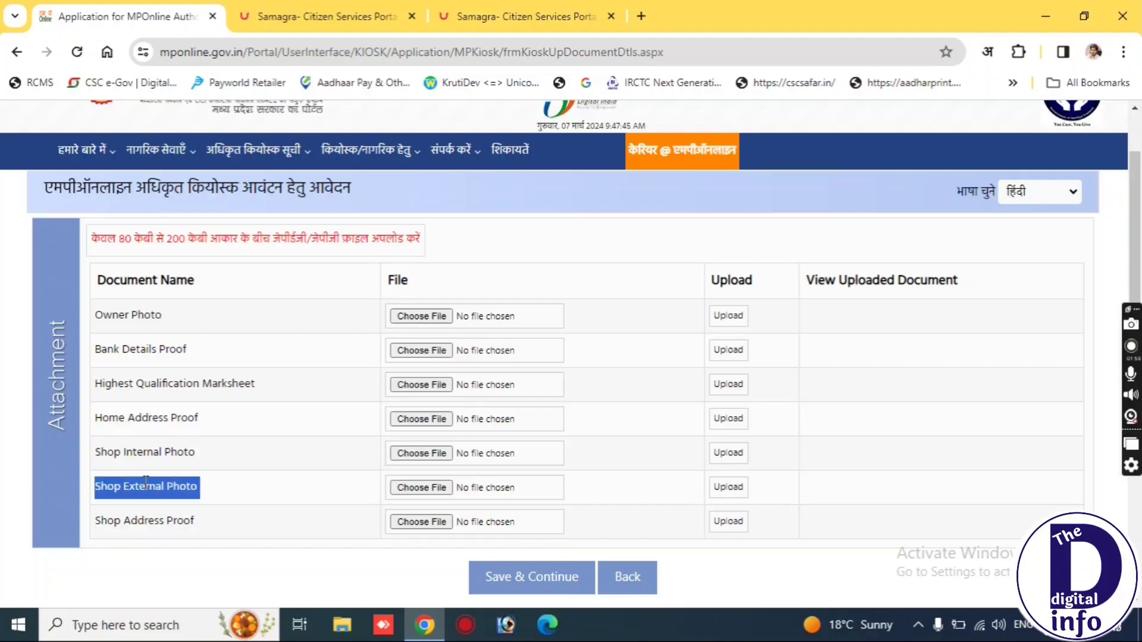
triple_click(147, 527)
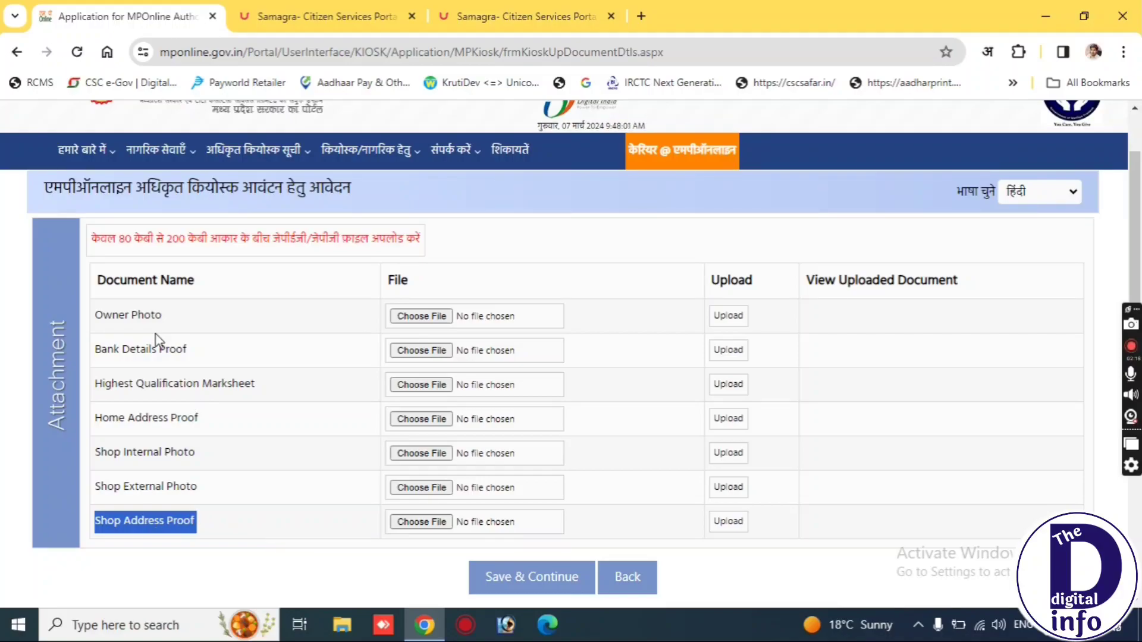
click(503, 584)
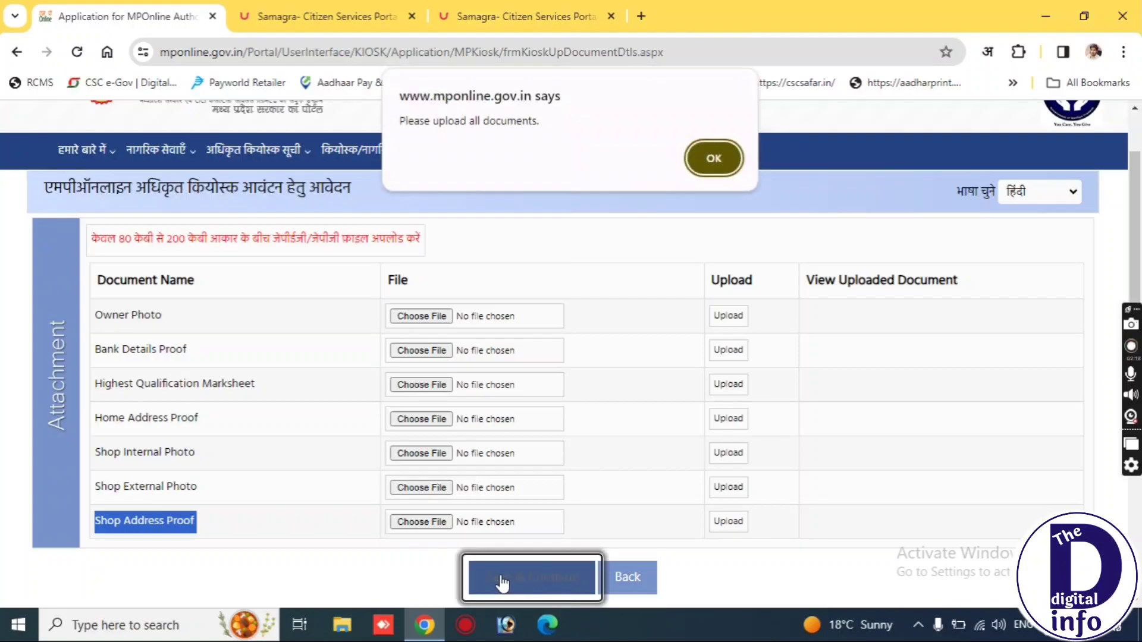
click(712, 153)
drag(114, 280, 217, 296)
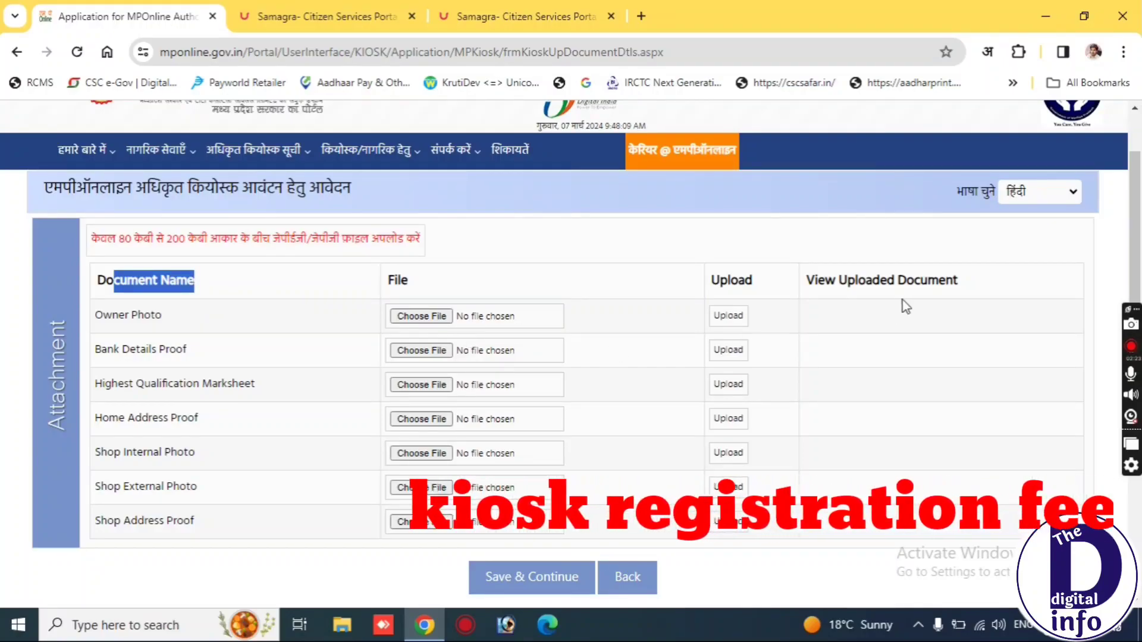
drag(805, 280, 991, 278)
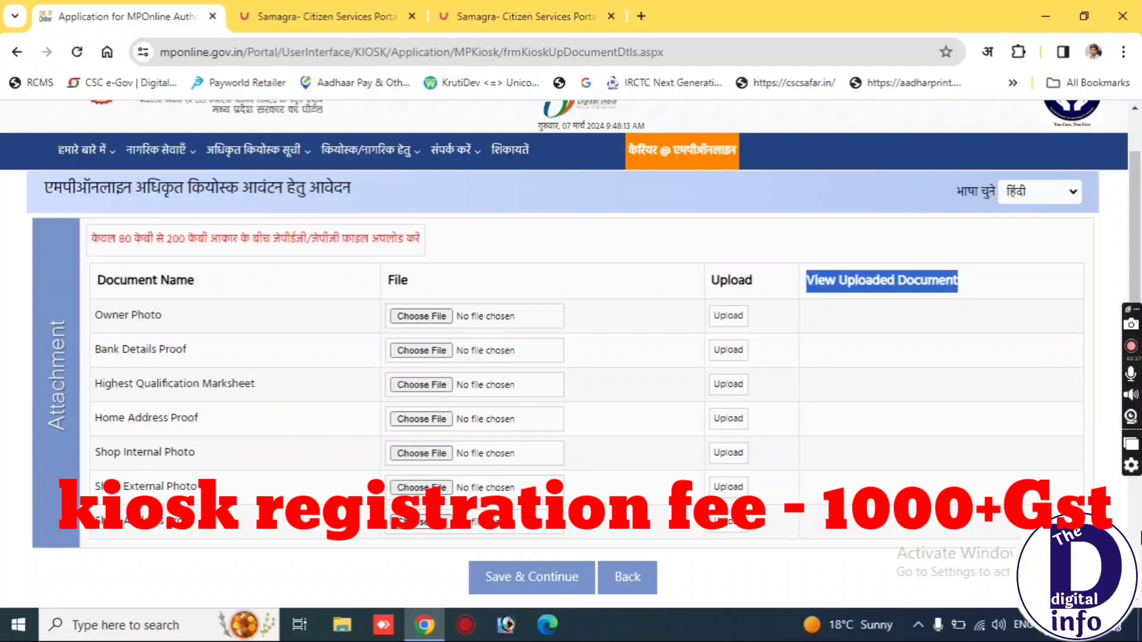
scroll(991, 279, down, 5)
scroll(1071, 303, up, 5)
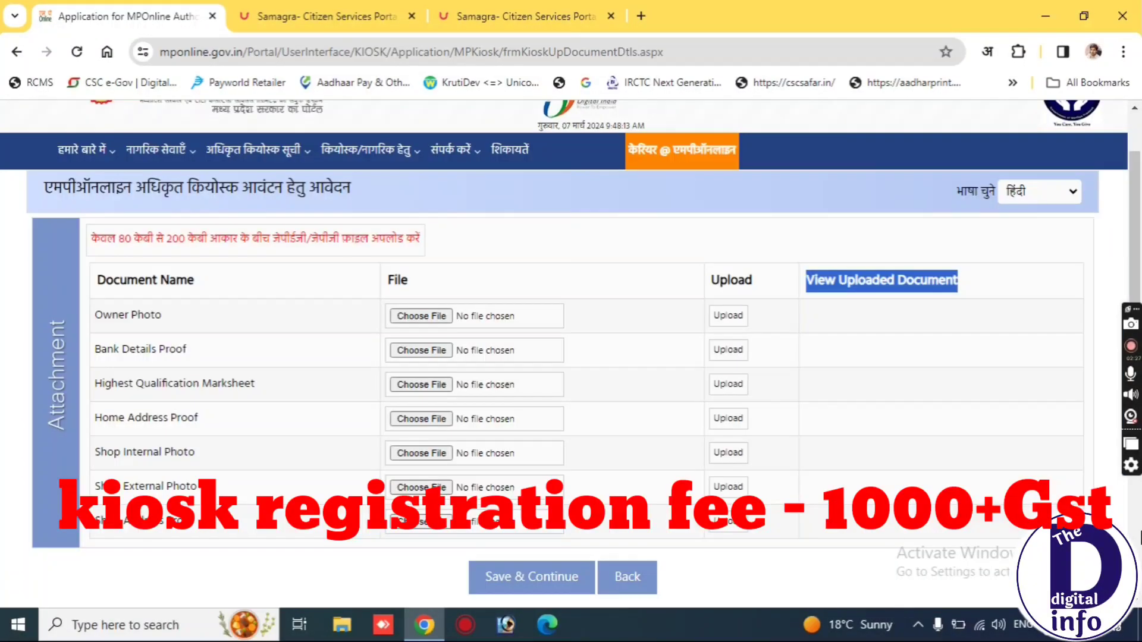